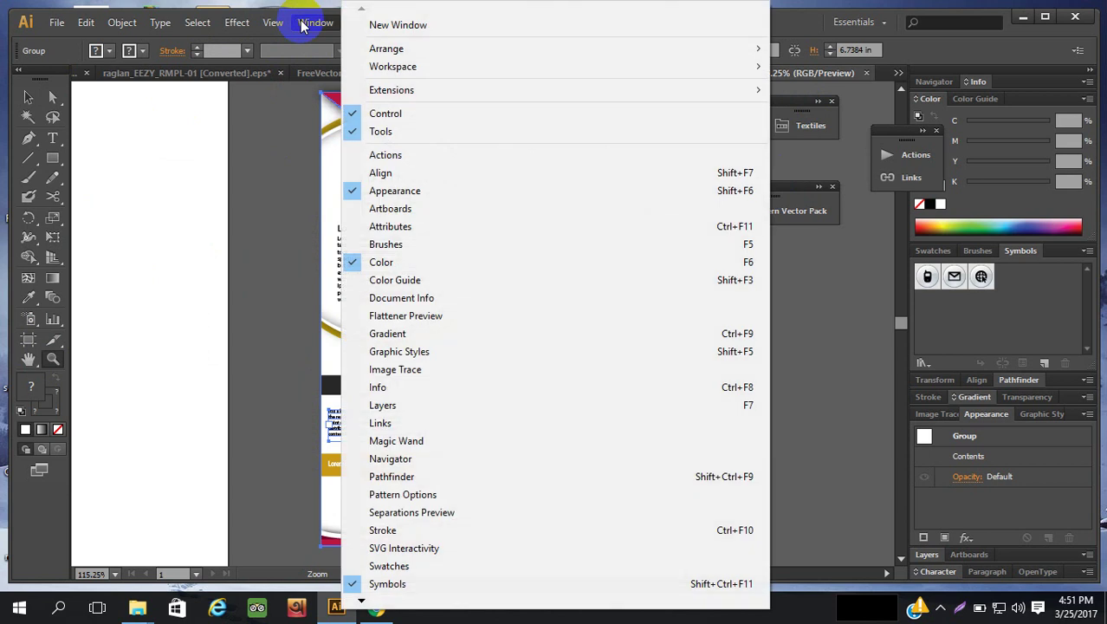
# Show the Separations Preview panel, place it clear of the flyer, and deselect the artwork with the Selection tool.
pyautogui.click(448, 512)
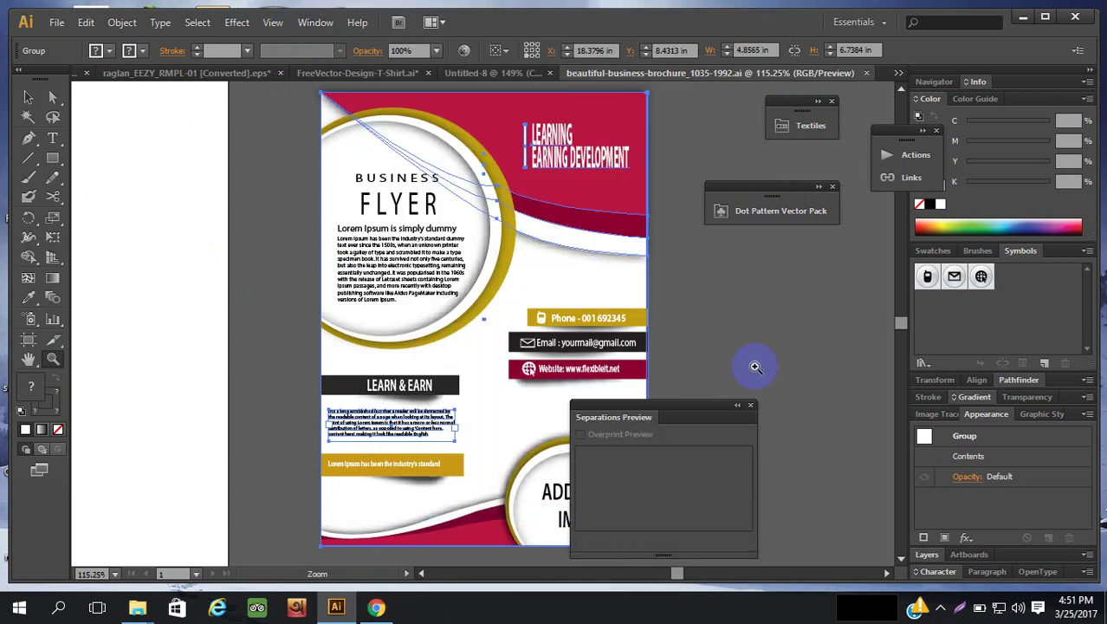
pyautogui.moveTo(667, 421); pyautogui.dragTo(861, 254)
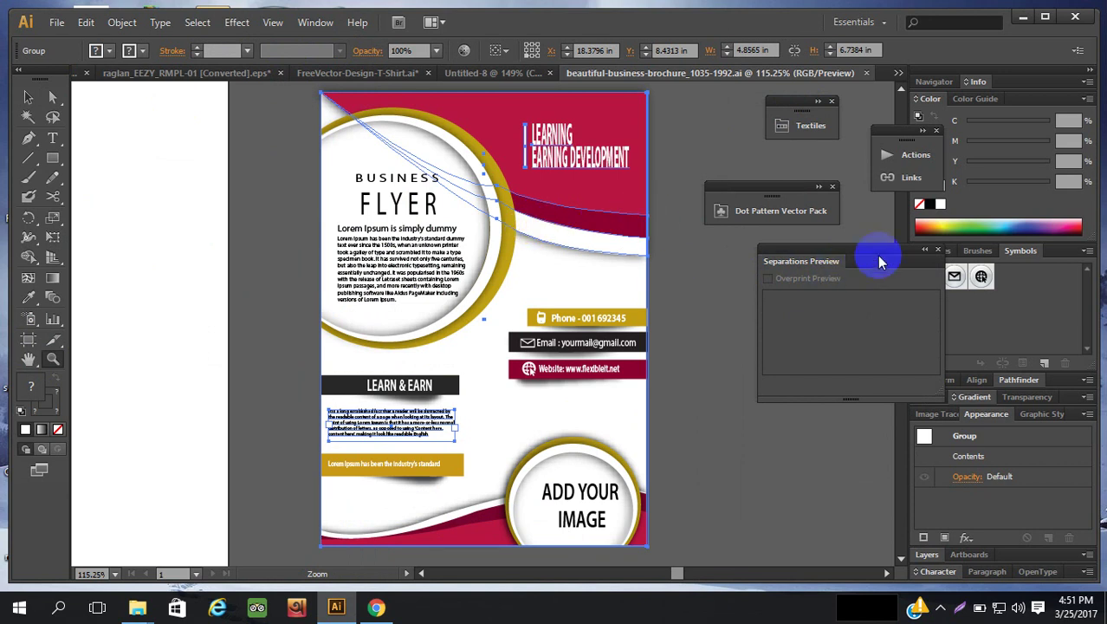
pyautogui.click(26, 95)
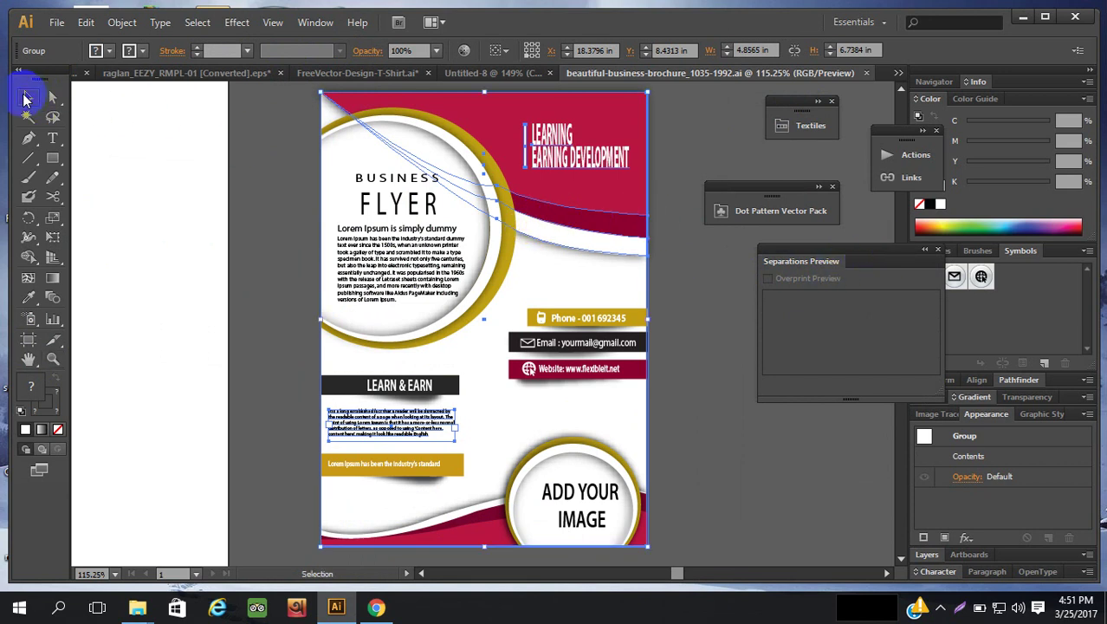
pyautogui.click(678, 160)
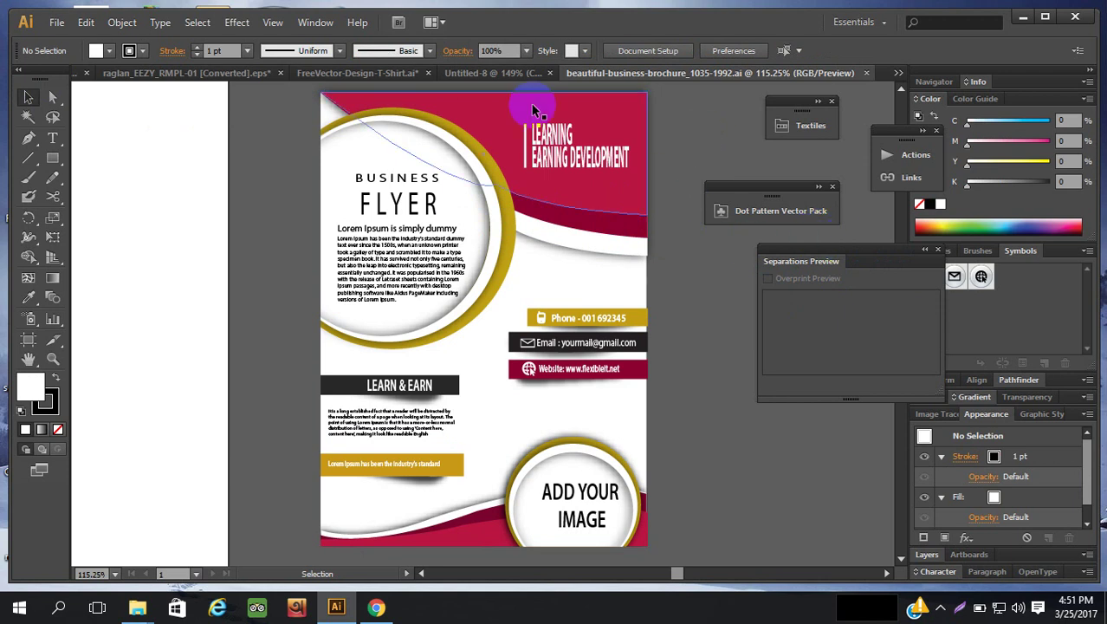
pyautogui.click(236, 23)
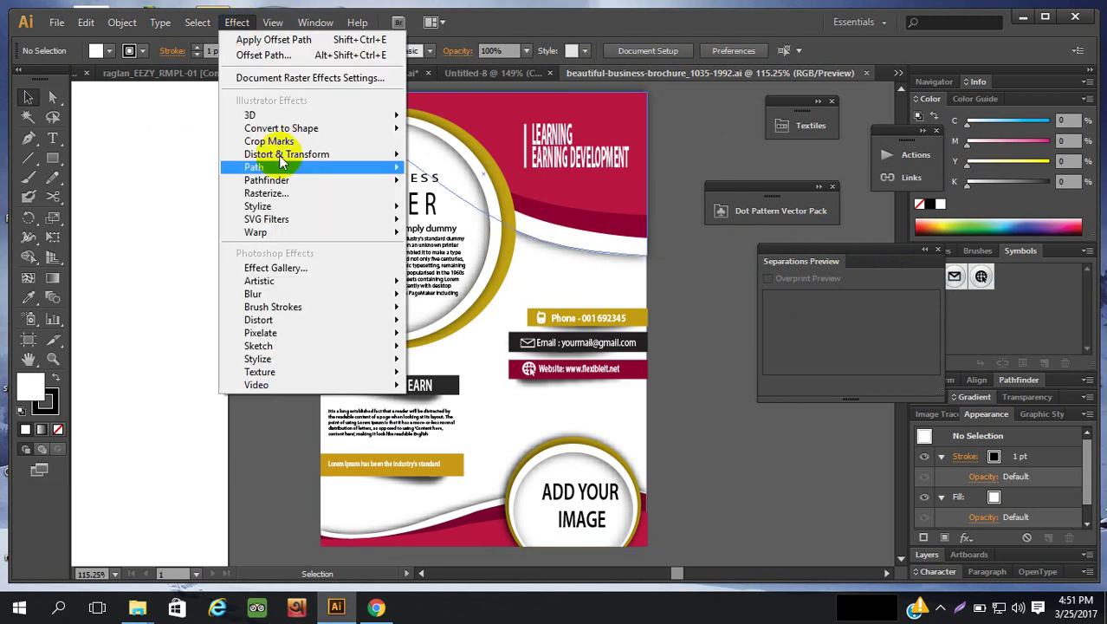
pyautogui.moveTo(273, 24)
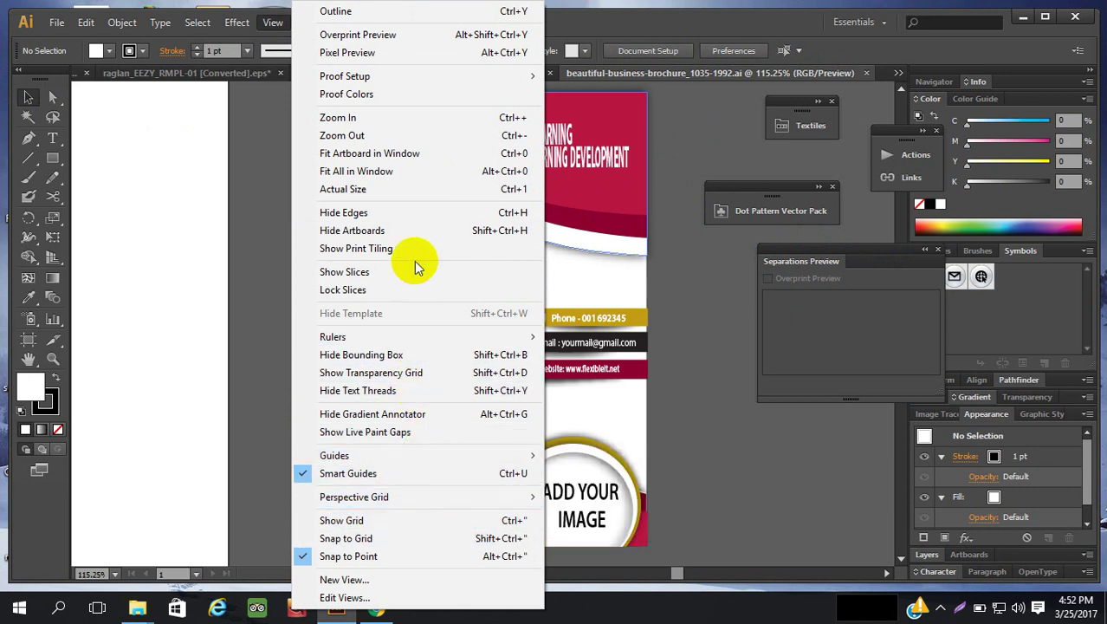
pyautogui.moveTo(429, 337)
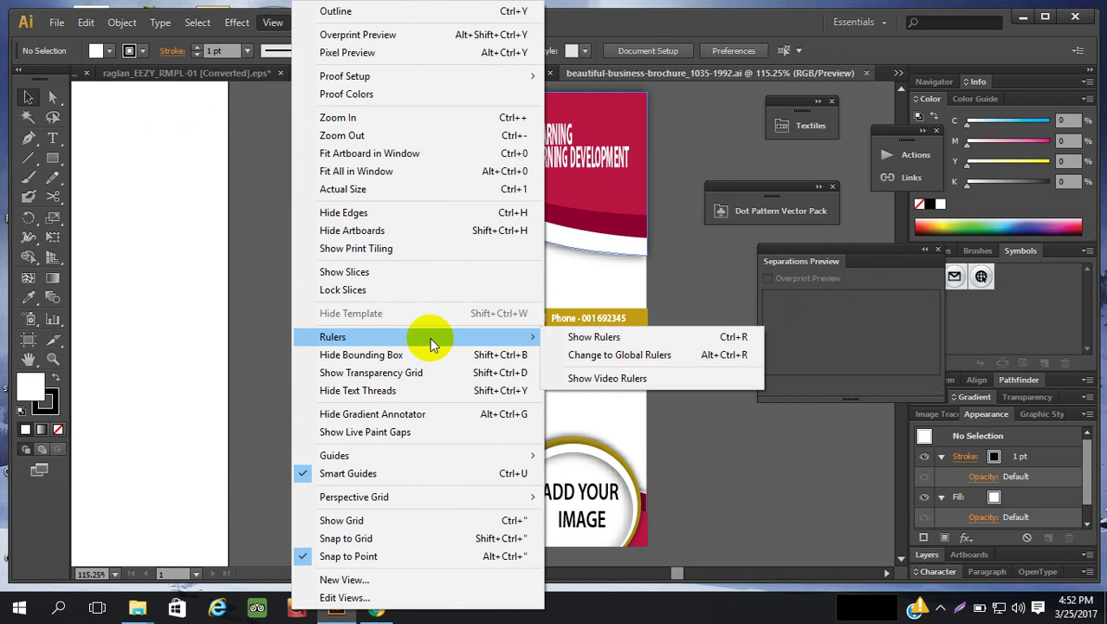
pyautogui.click(704, 284)
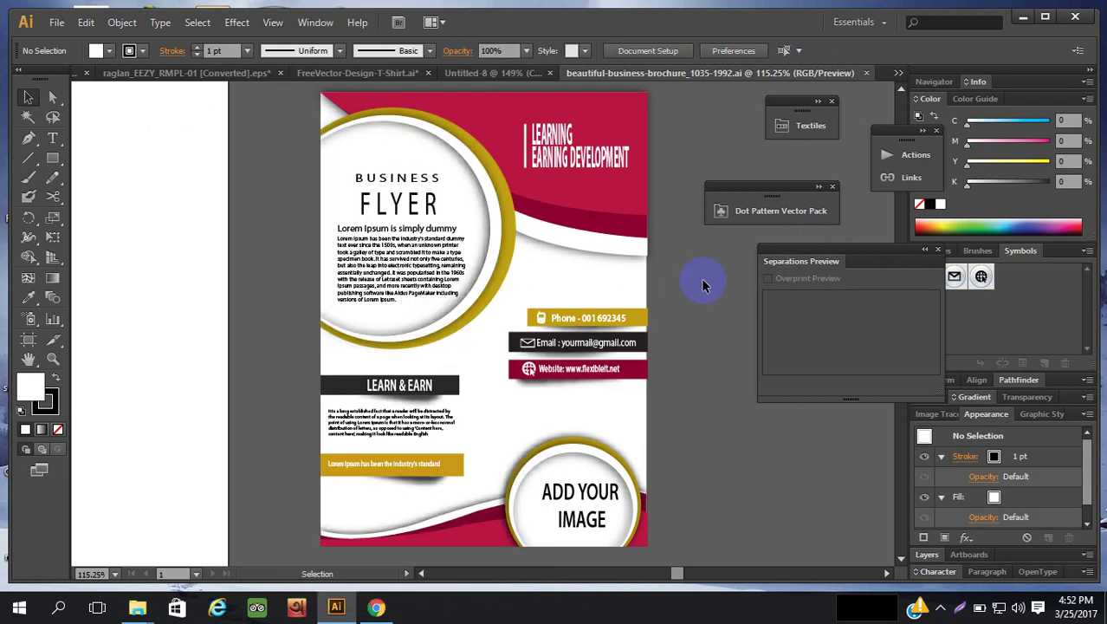
# Copy the whole flyer group from the RGB brochure document into the CMYK document Untitled-8.
pyautogui.click(551, 232)
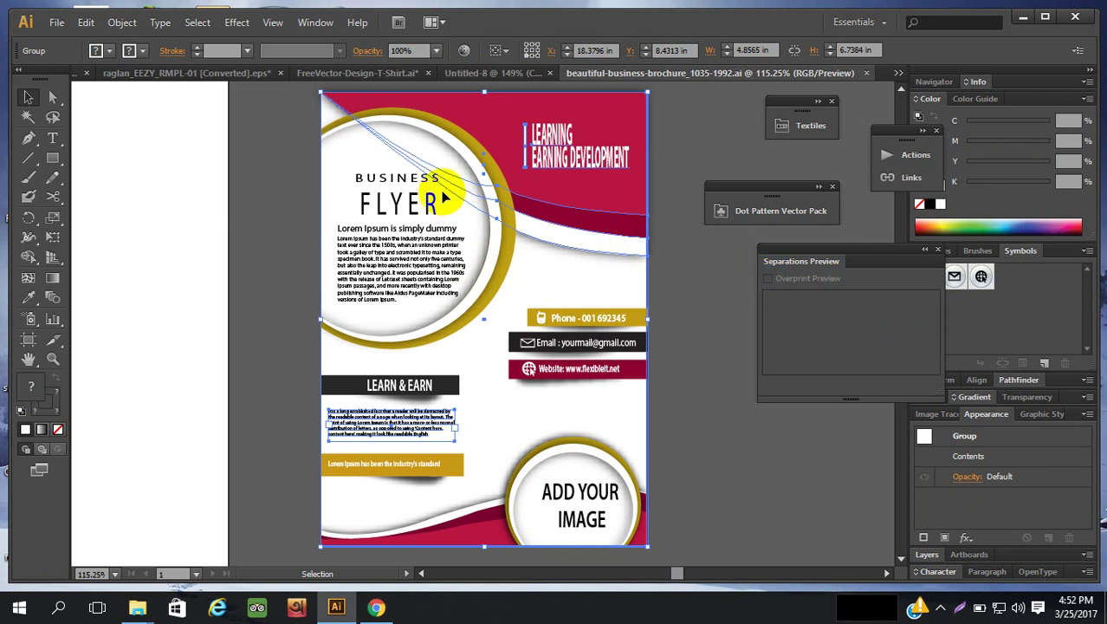
pyautogui.moveTo(503, 189); pyautogui.dragTo(704, 73)
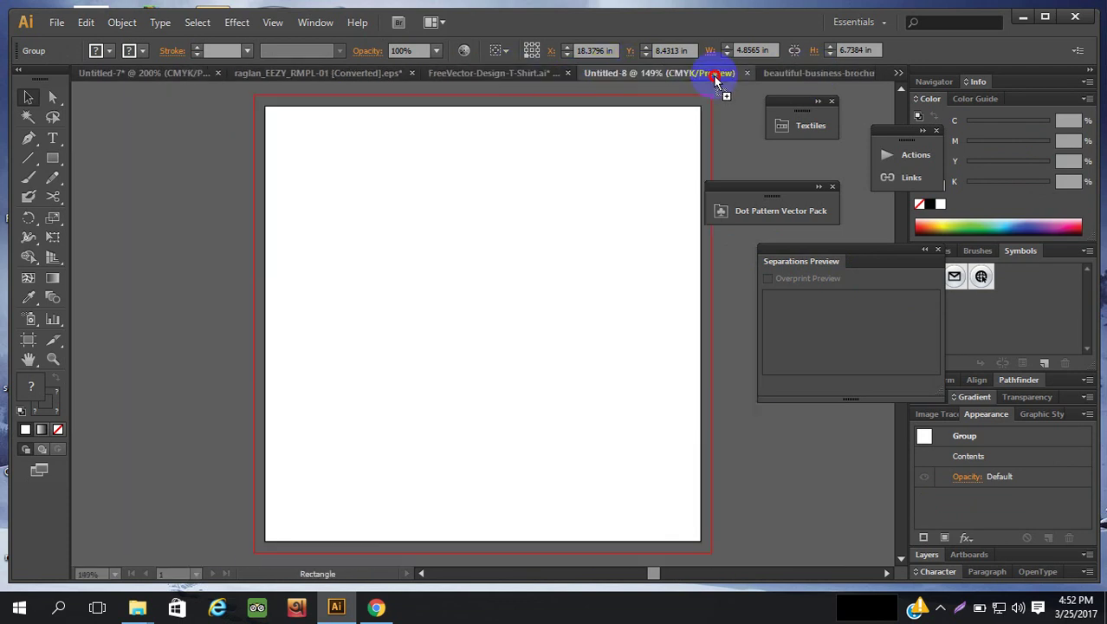
pyautogui.click(498, 234)
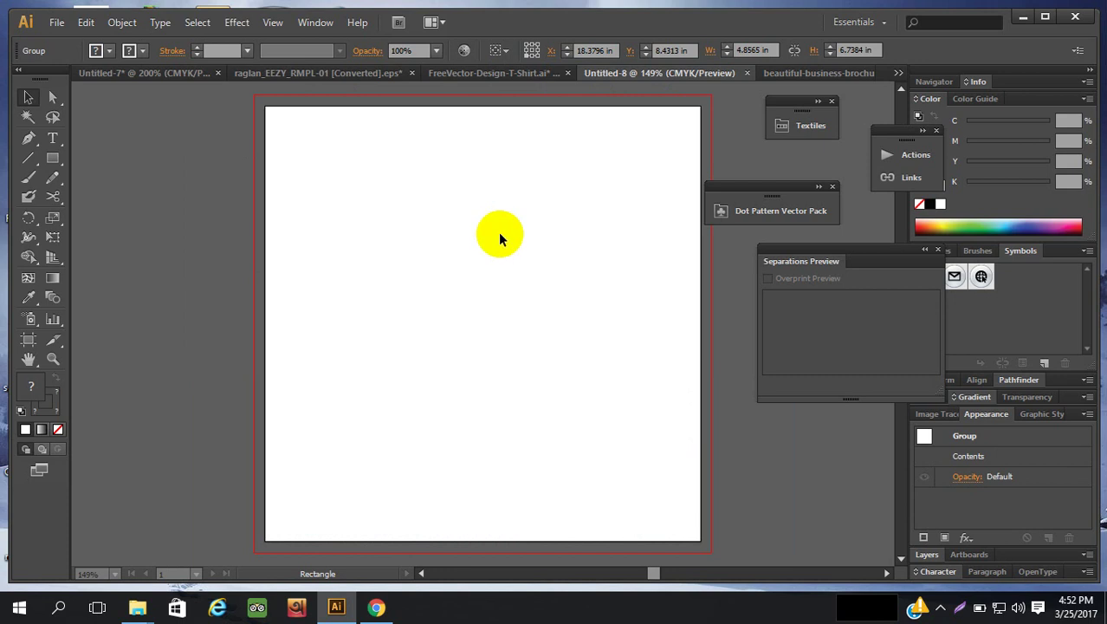
pyautogui.hotkey('ctrl', 'v')
pyautogui.scroll(-5, 500, 255)
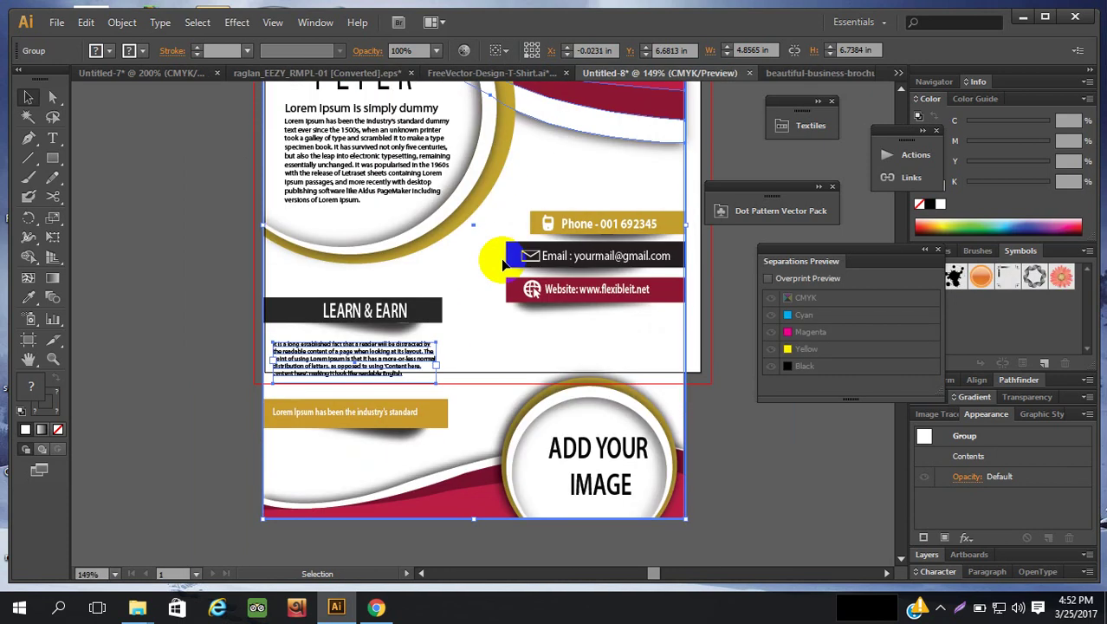
pyautogui.scroll(1, 501, 259)
# Create a new CMYK document 18 in wide and 23 in high with 300 ppi raster effects.
pyautogui.click(55, 23)
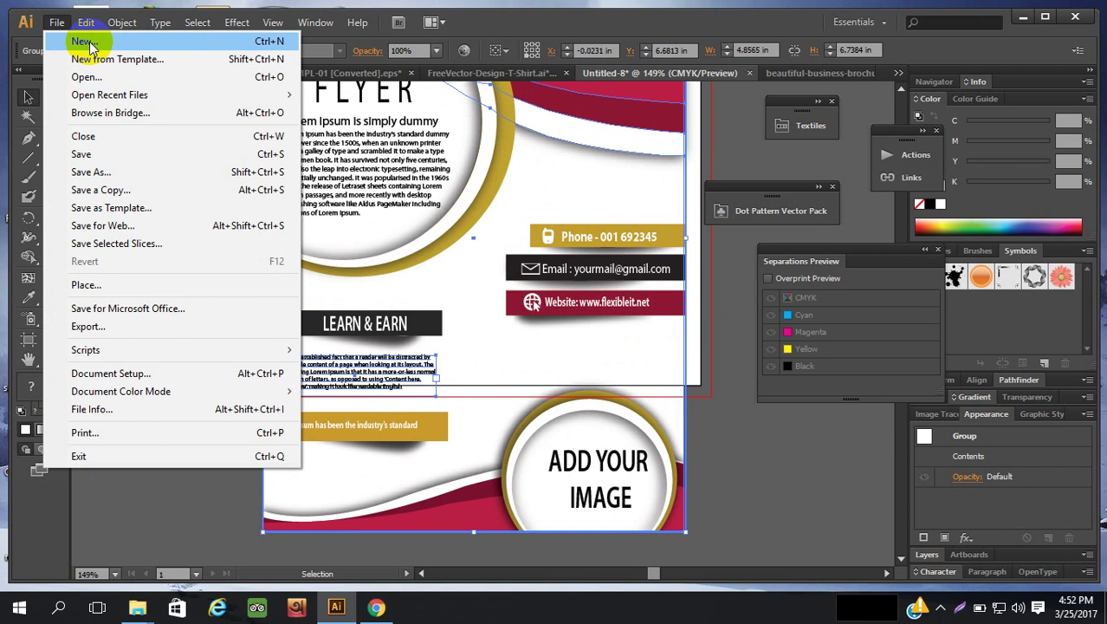
pyautogui.click(84, 43)
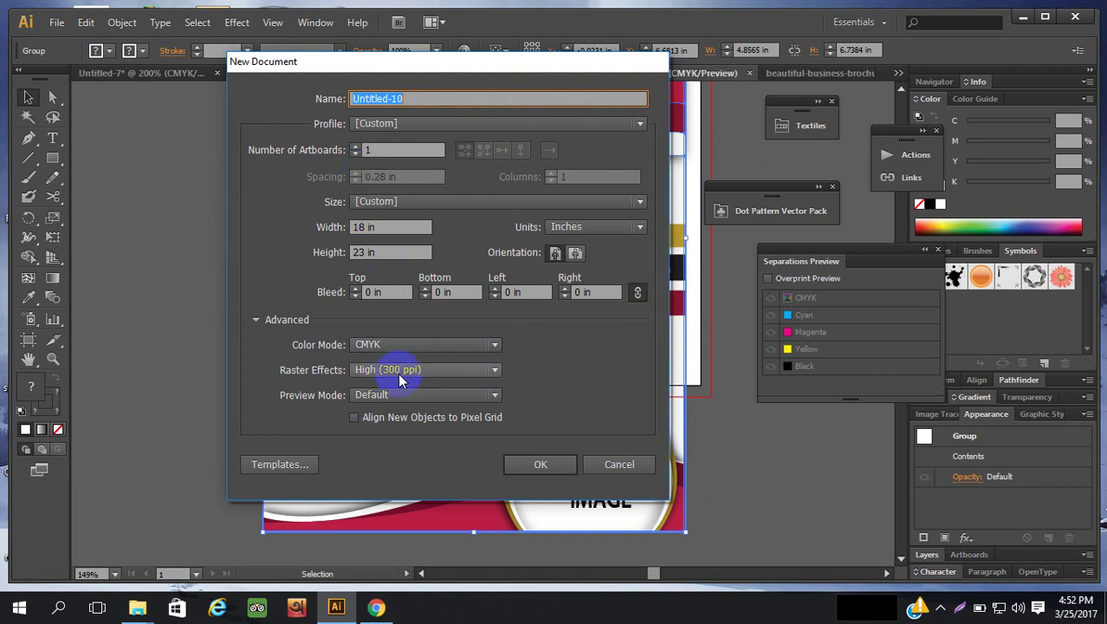
pyautogui.click(529, 465)
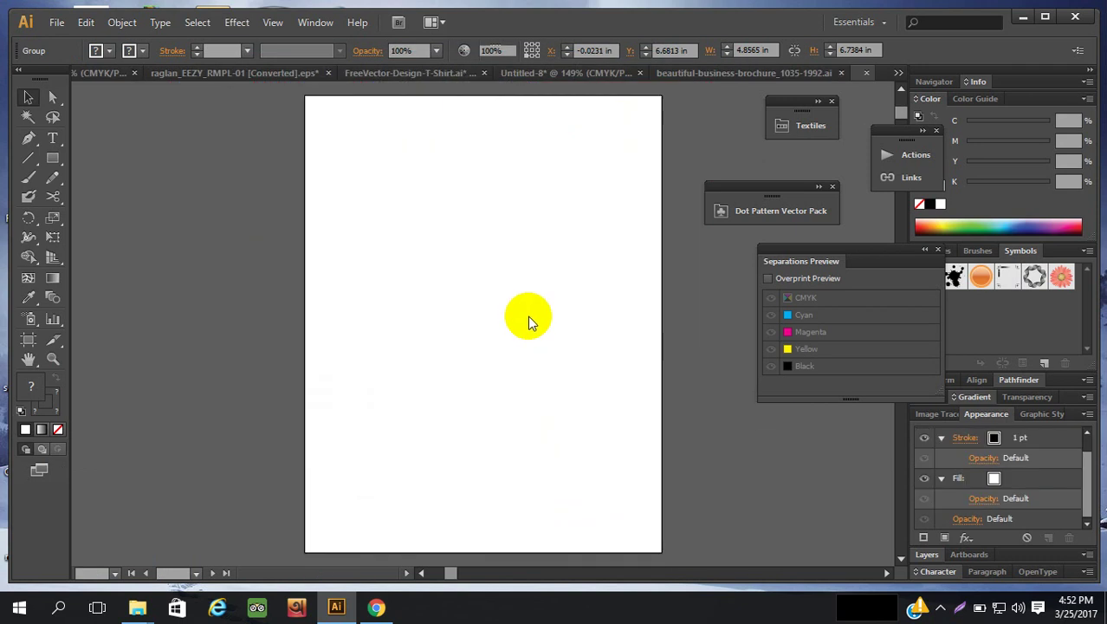
# Copy the flyer group from the brochure document into the upper-left part of the Untitled-10 artboard and deselect it.
pyautogui.click(607, 75)
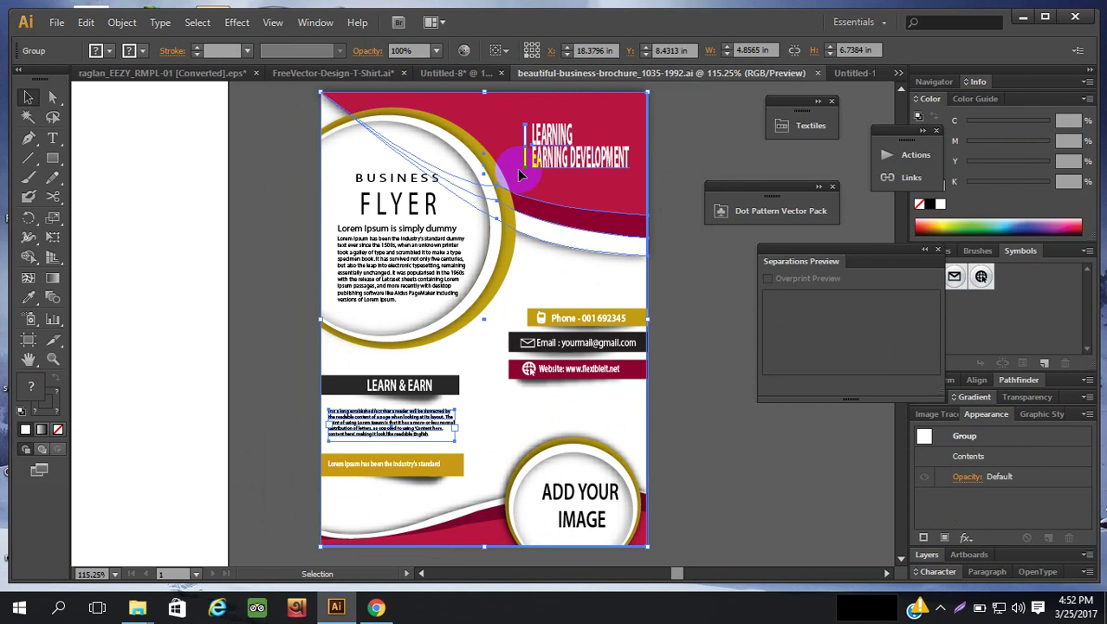
pyautogui.moveTo(518, 168); pyautogui.dragTo(403, 139)
pyautogui.click(519, 329)
pyautogui.click(499, 208)
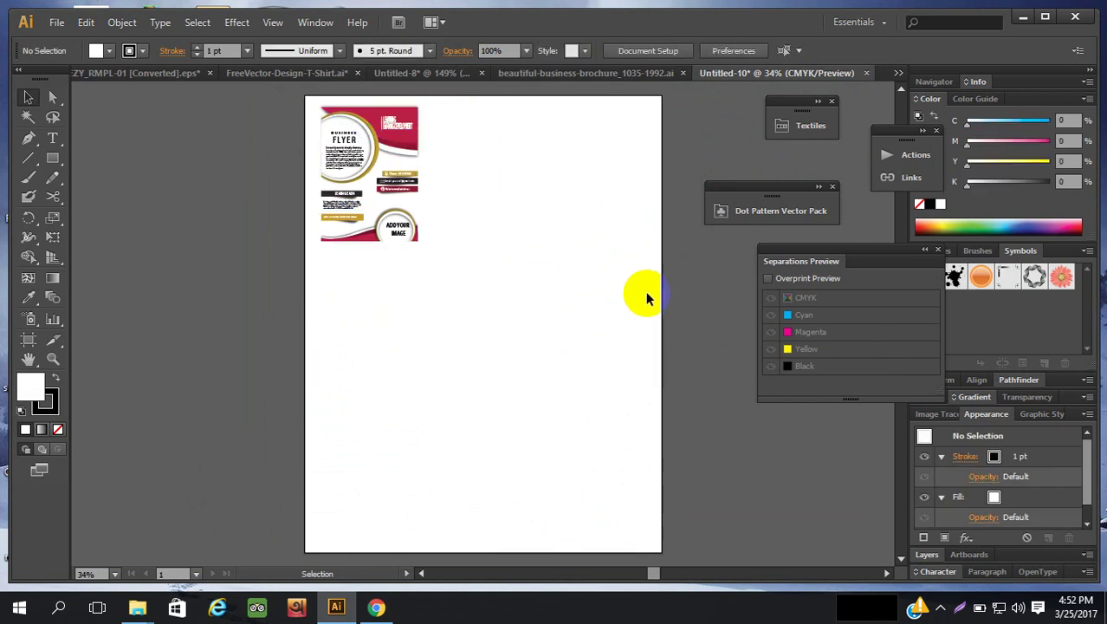
# Turn on Overprint Preview for the colour separations of the new document.
pyautogui.click(767, 279)
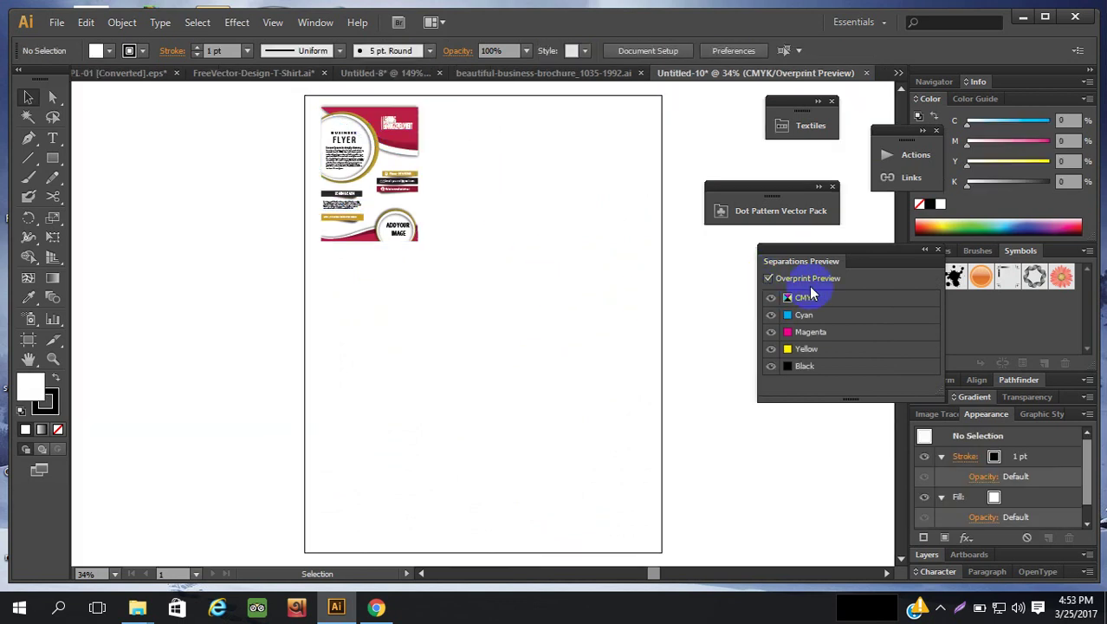
pyautogui.scroll(3, 736, 278)
pyautogui.scroll(-1, 680, 278)
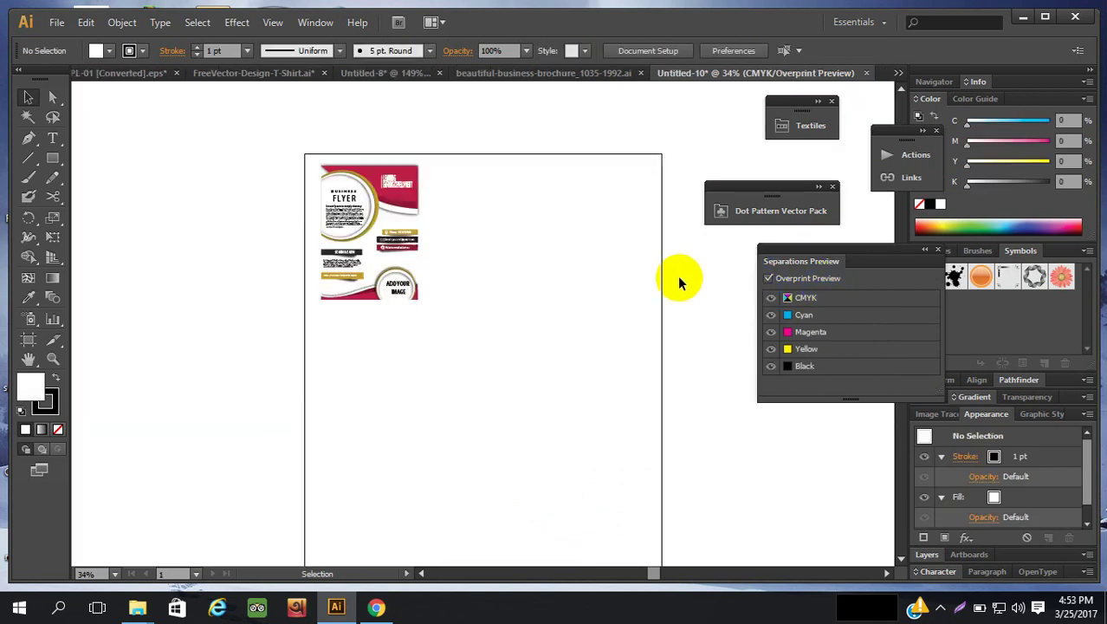
# Examine the entire copied flyer up close with all CMYK separations displayed.
pyautogui.click(53, 359)
pyautogui.moveTo(311, 153); pyautogui.dragTo(492, 330)
pyautogui.moveTo(241, 102); pyautogui.dragTo(538, 499)
pyautogui.scroll(-1, 597, 381)
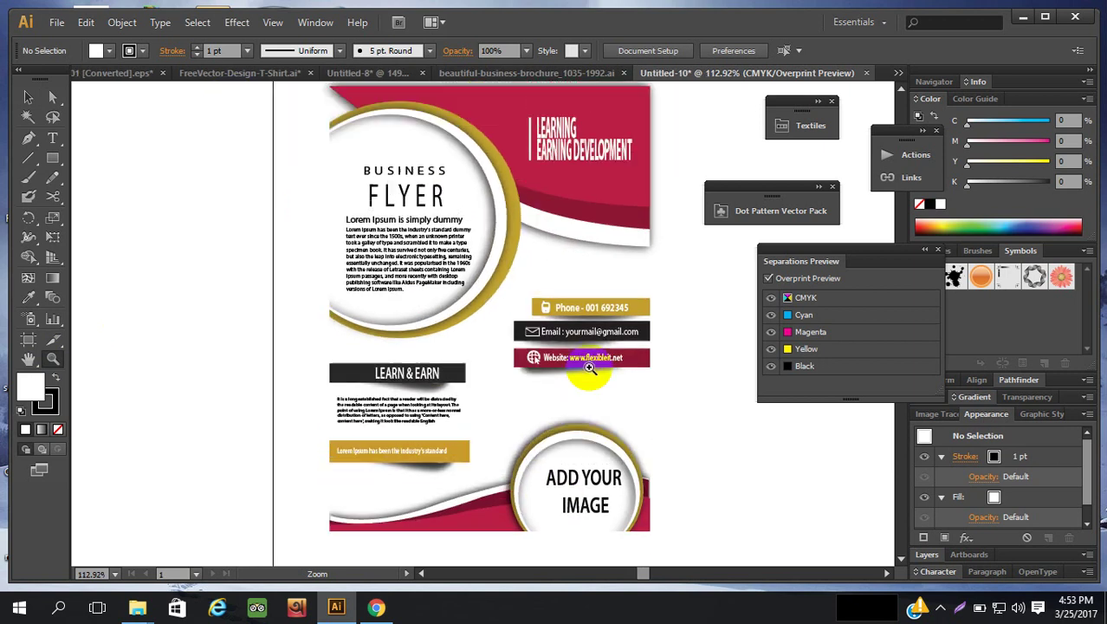
pyautogui.scroll(1, 589, 368)
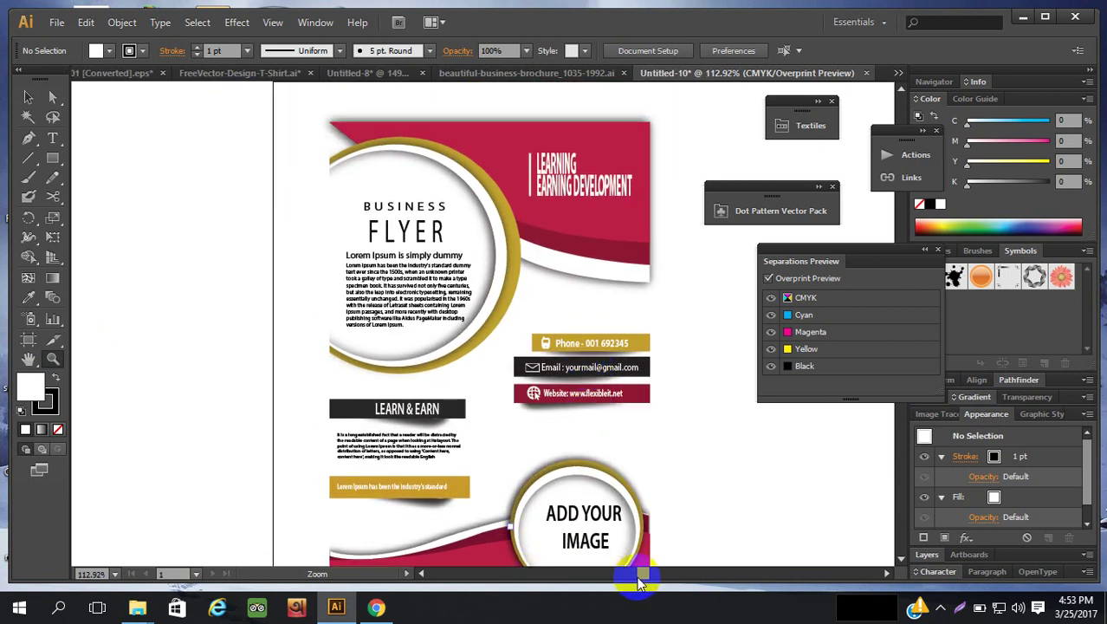
pyautogui.hscroll(1, 640, 577)
pyautogui.scroll(-1, 639, 483)
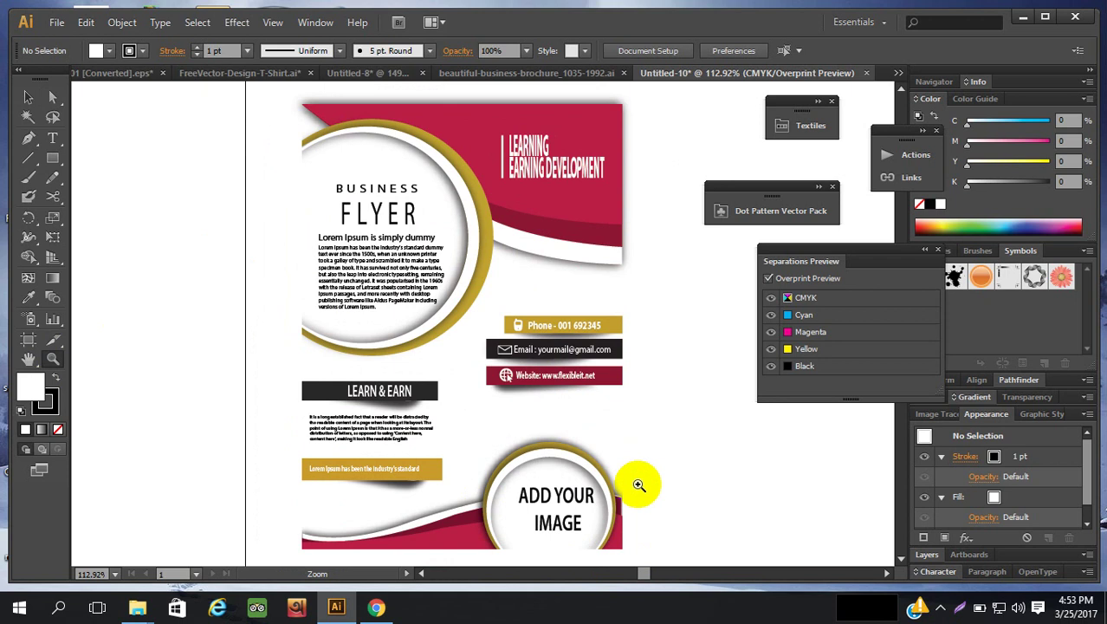
pyautogui.scroll(-1, 639, 483)
pyautogui.scroll(1, 639, 483)
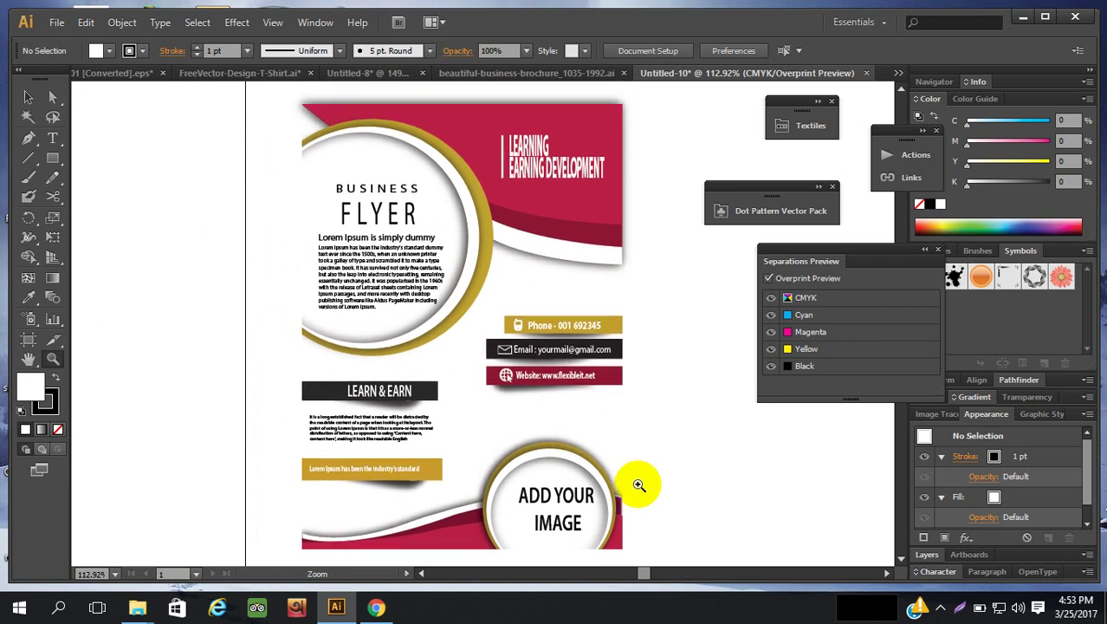
# Hide and show the Black separation repeatedly to compare the flyer with and without black ink.
pyautogui.click(773, 367)
pyautogui.click(773, 367)
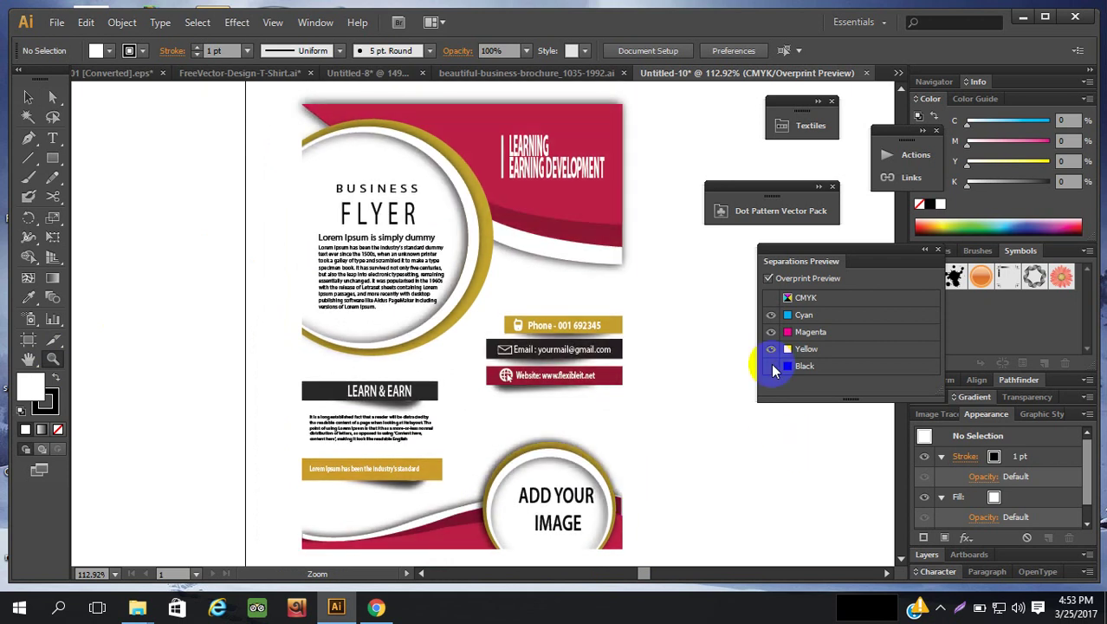
pyautogui.click(773, 368)
pyautogui.click(773, 368)
pyautogui.click(773, 368)
pyautogui.click(773, 367)
pyautogui.click(773, 367)
pyautogui.click(773, 367)
pyautogui.click(772, 368)
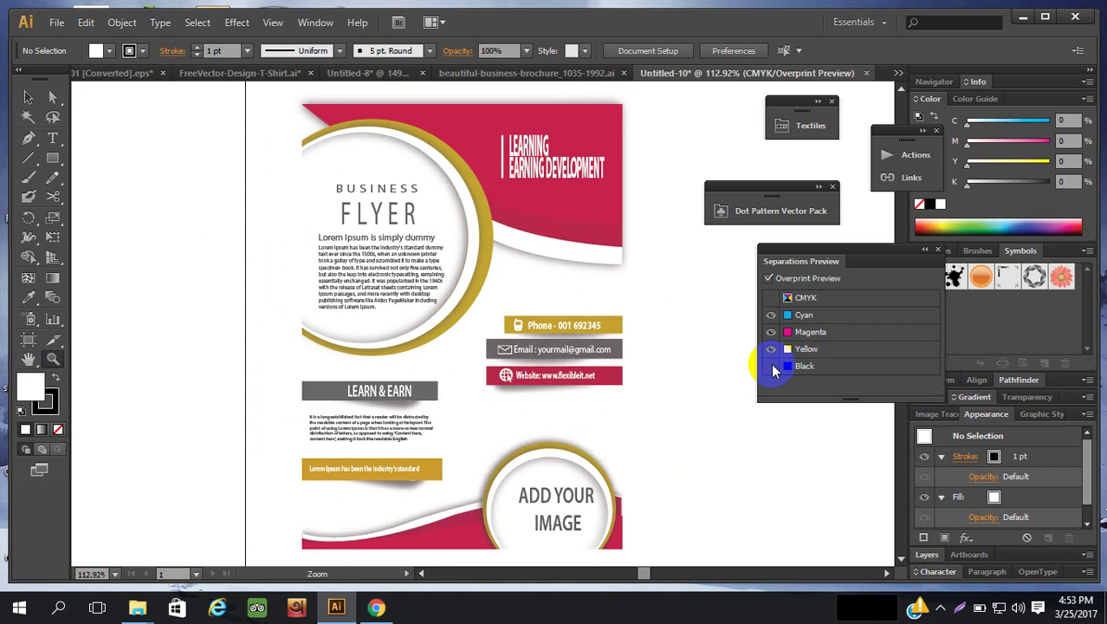
pyautogui.click(772, 367)
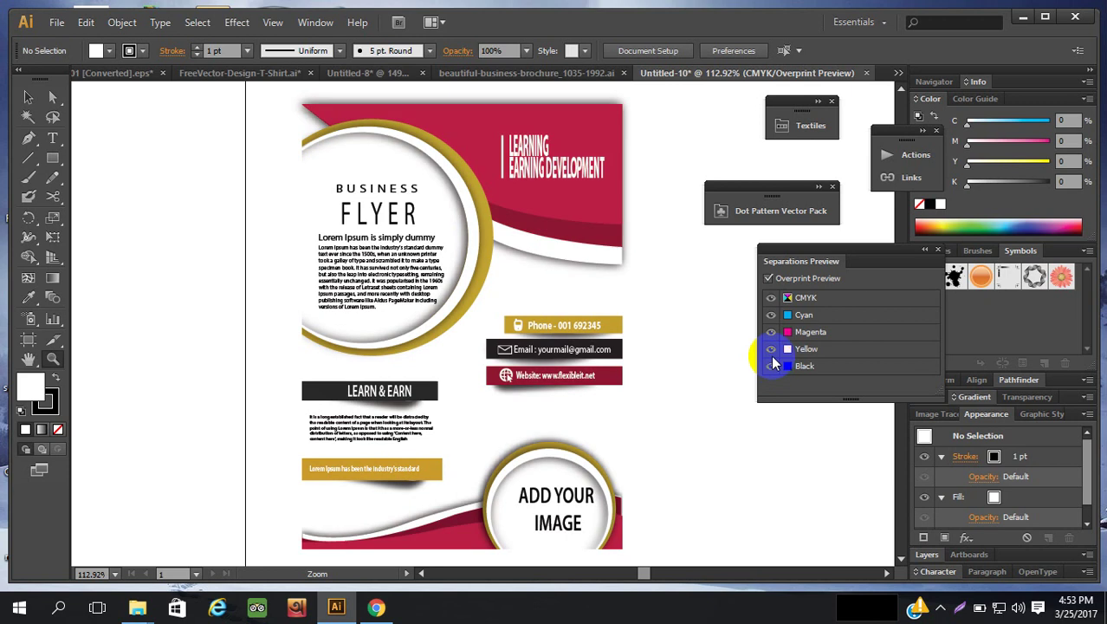
# Hide the Yellow, Magenta and Black separations to preview Cyan alone, and display all of them again.
pyautogui.click(771, 350)
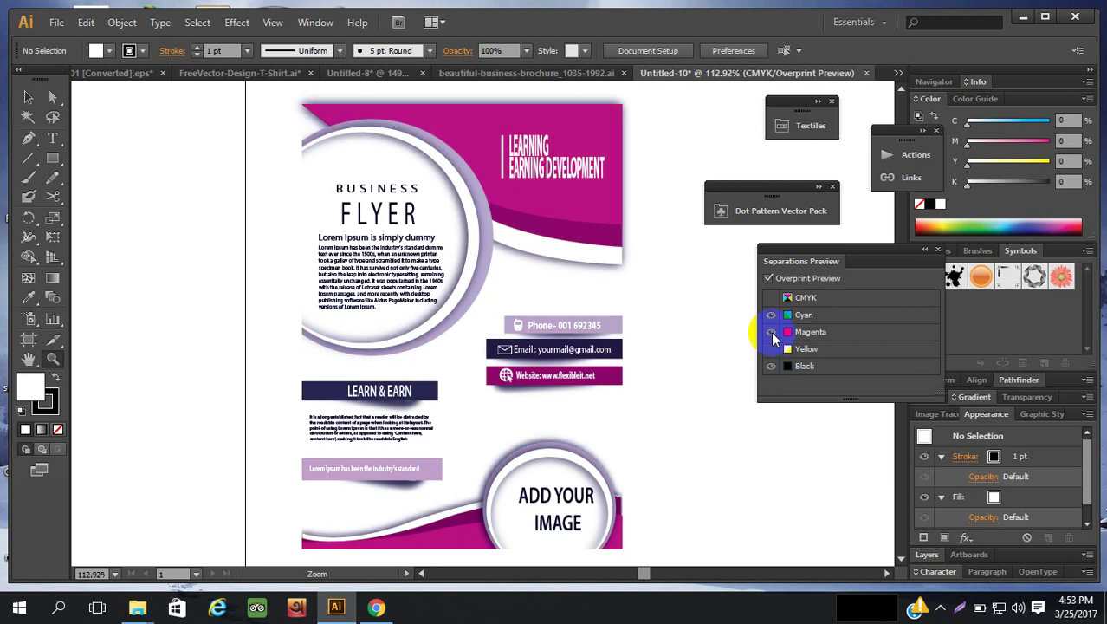
pyautogui.click(772, 332)
pyautogui.click(771, 366)
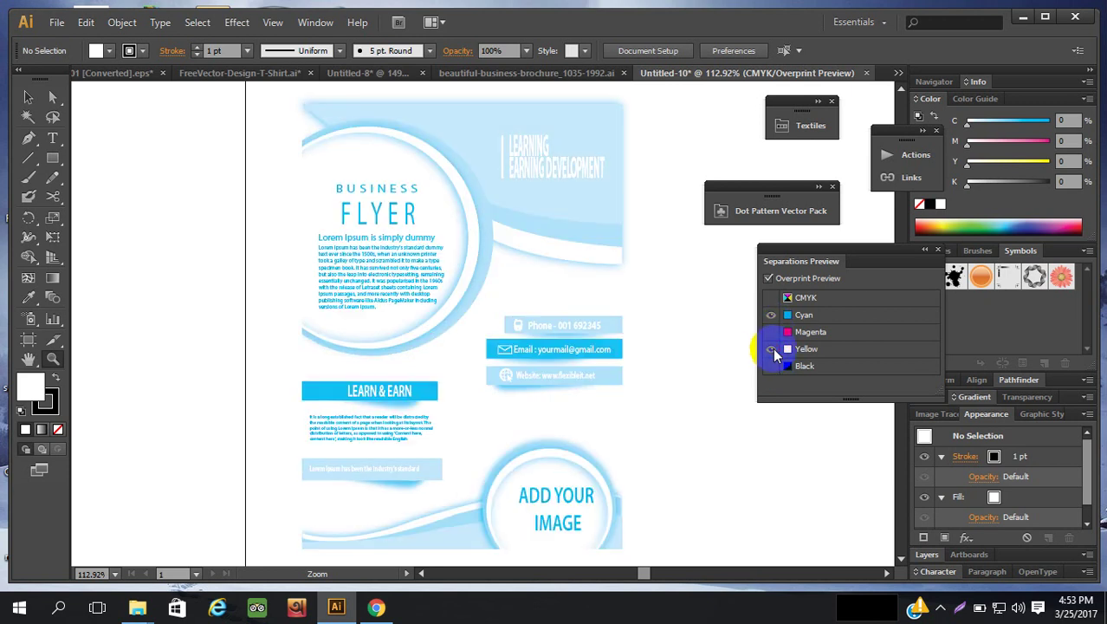
pyautogui.click(771, 348)
pyautogui.click(771, 332)
pyautogui.click(770, 366)
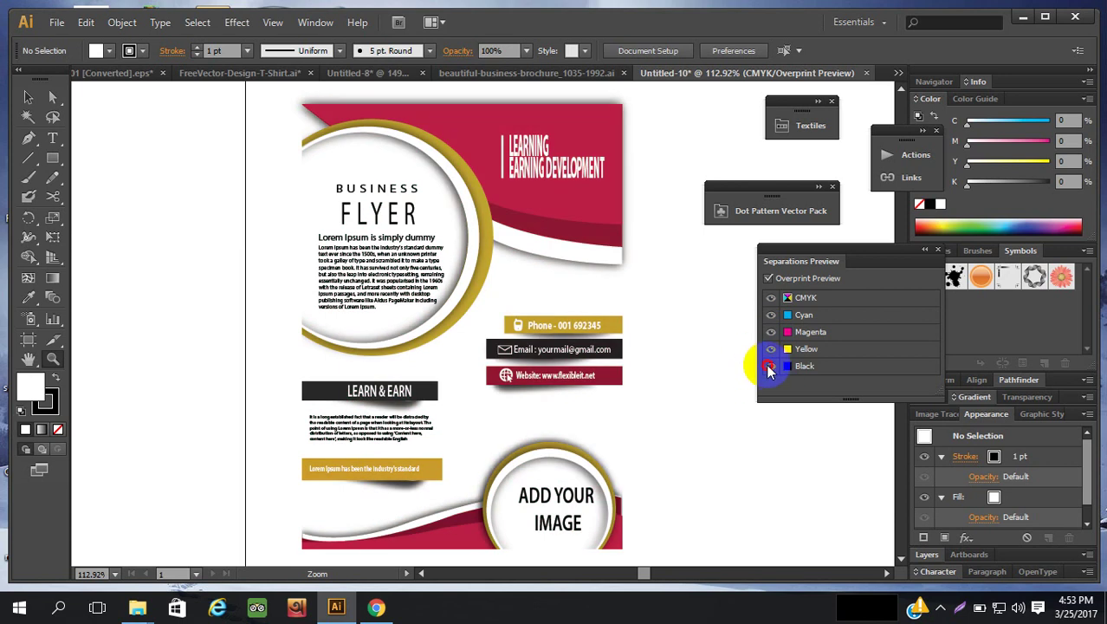
# Hide Black, Yellow and Magenta one after another to examine the flyer's Cyan plate.
pyautogui.click(770, 366)
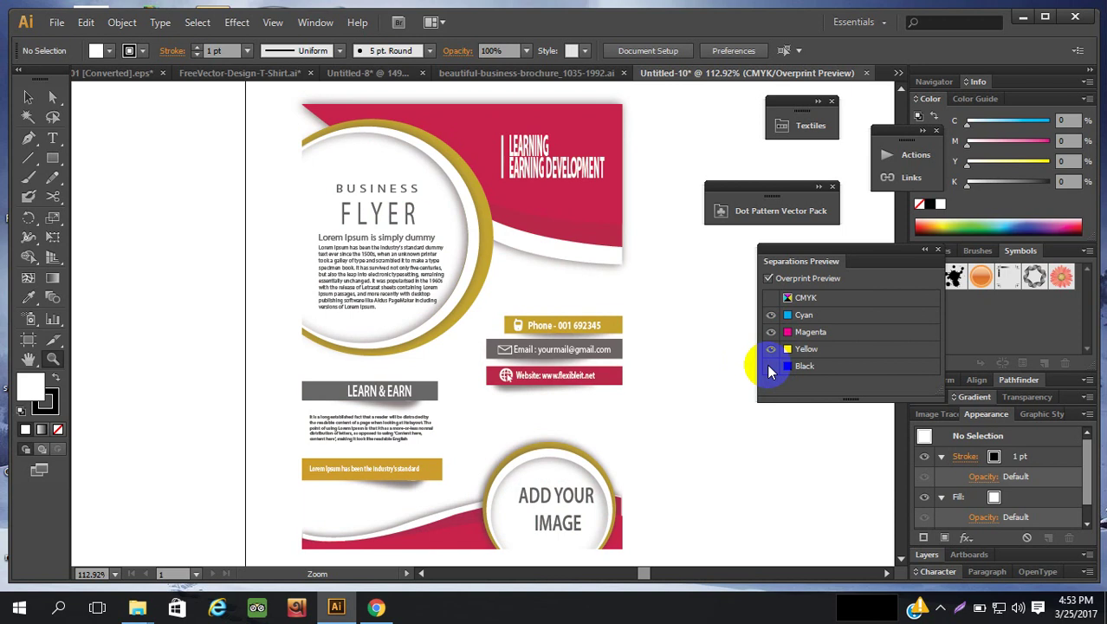
pyautogui.click(771, 348)
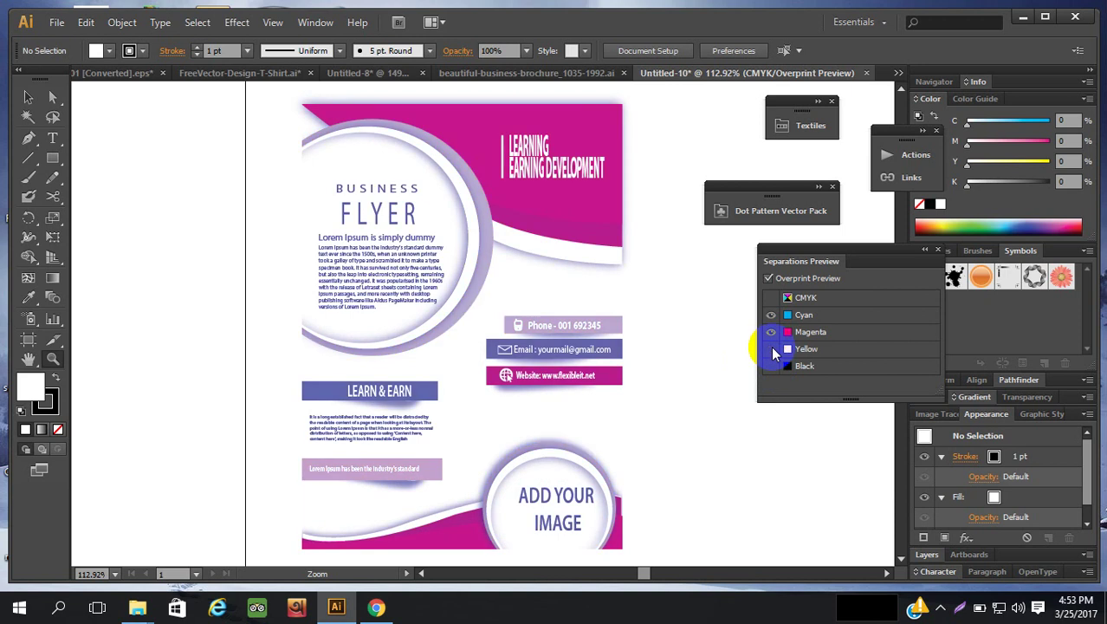
pyautogui.click(771, 331)
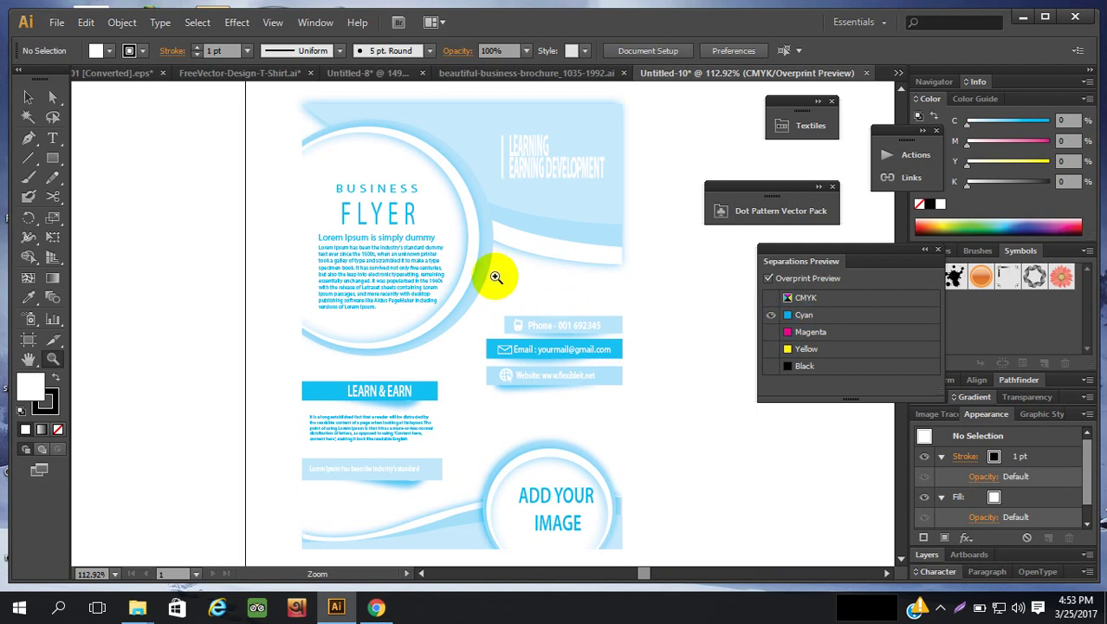
pyautogui.scroll(-1, 495, 276)
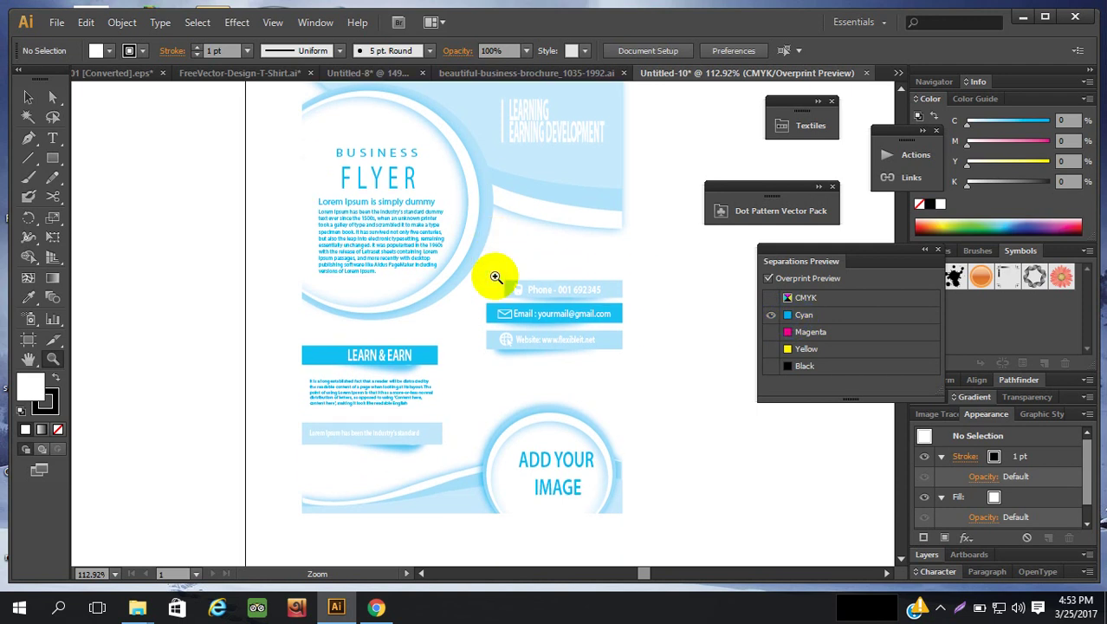
# Show the Magenta separation and hide Cyan to examine the flyer's Magenta plate alone.
pyautogui.click(771, 332)
pyautogui.click(771, 315)
pyautogui.scroll(1, 701, 357)
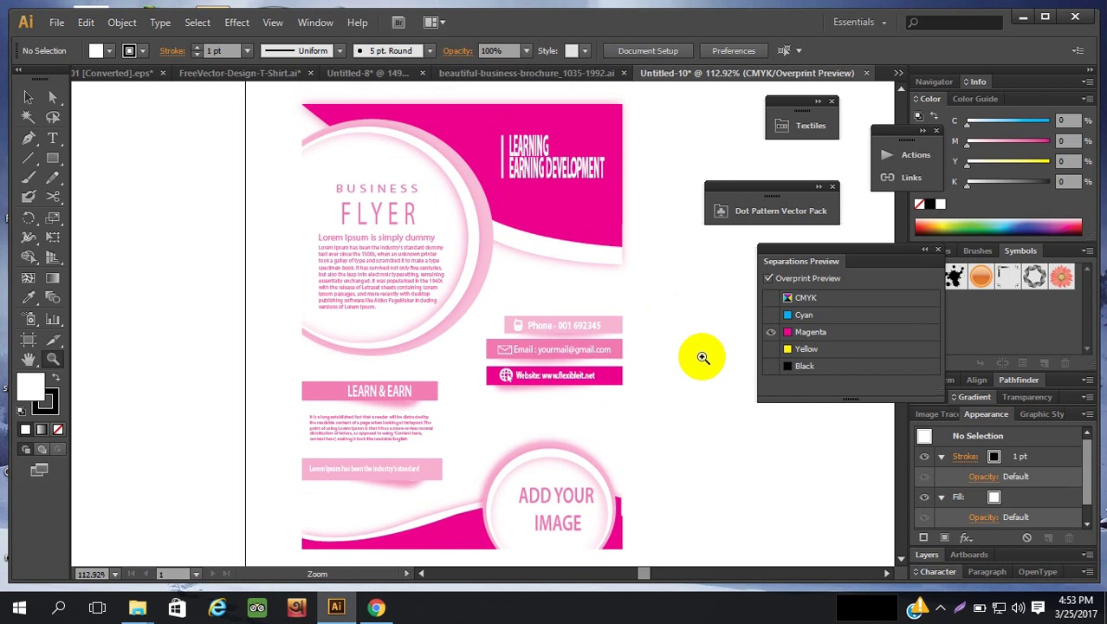
pyautogui.scroll(-2, 702, 357)
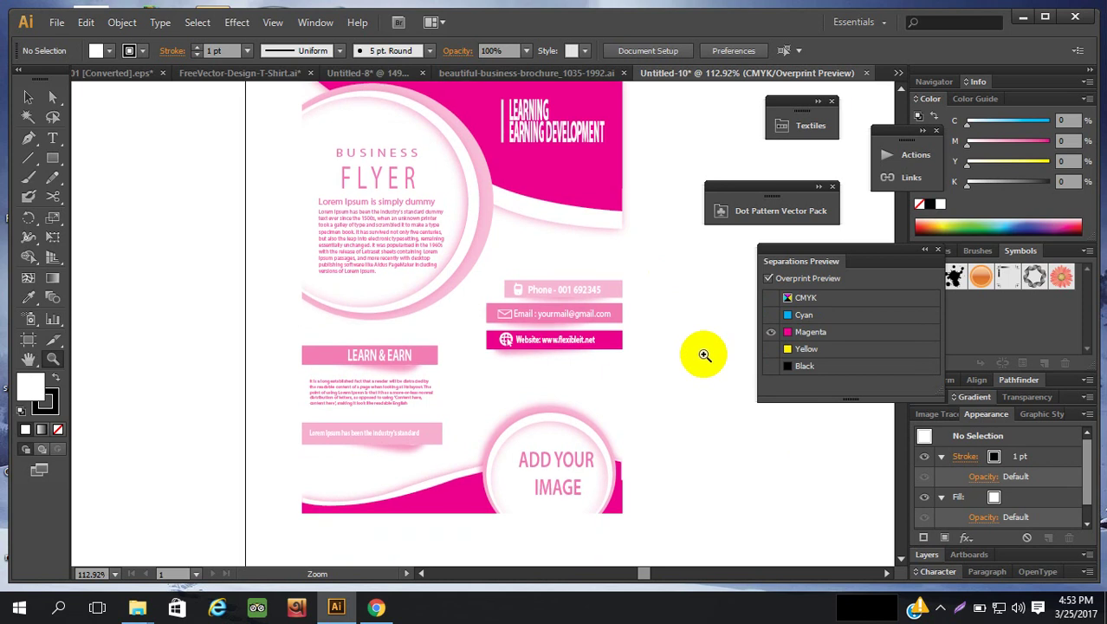
# Show the Yellow separation and hide Magenta to examine the flyer's Yellow plate alone.
pyautogui.click(775, 349)
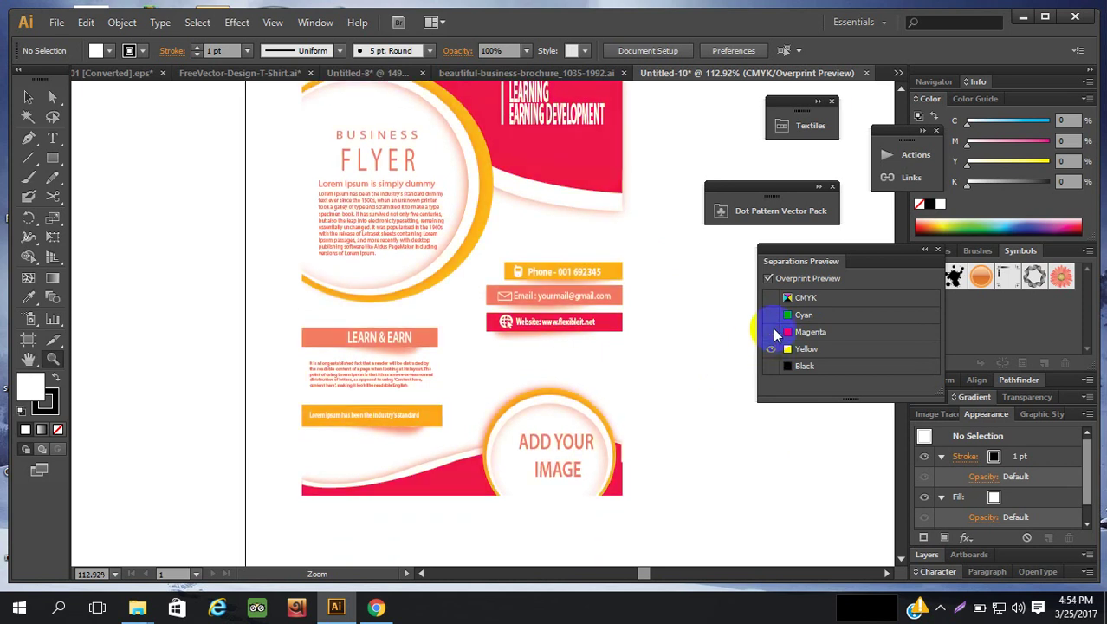
pyautogui.click(771, 332)
pyautogui.scroll(1, 569, 369)
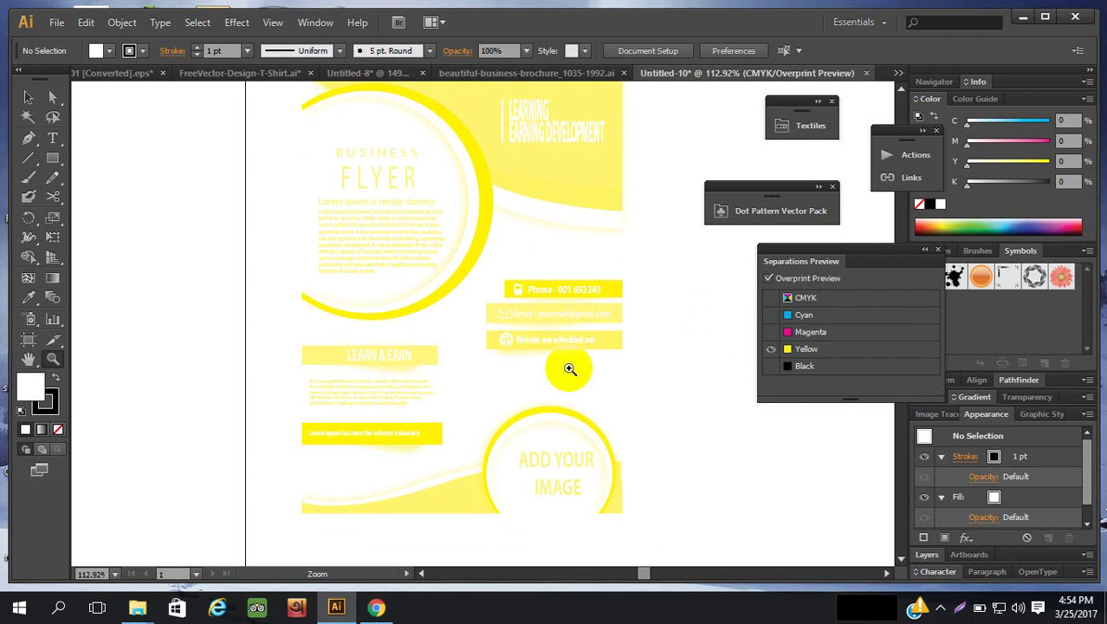
# Show the Black separation and hide Yellow to examine the flyer's Black plate alone.
pyautogui.click(772, 366)
pyautogui.click(771, 349)
pyautogui.scroll(2, 655, 345)
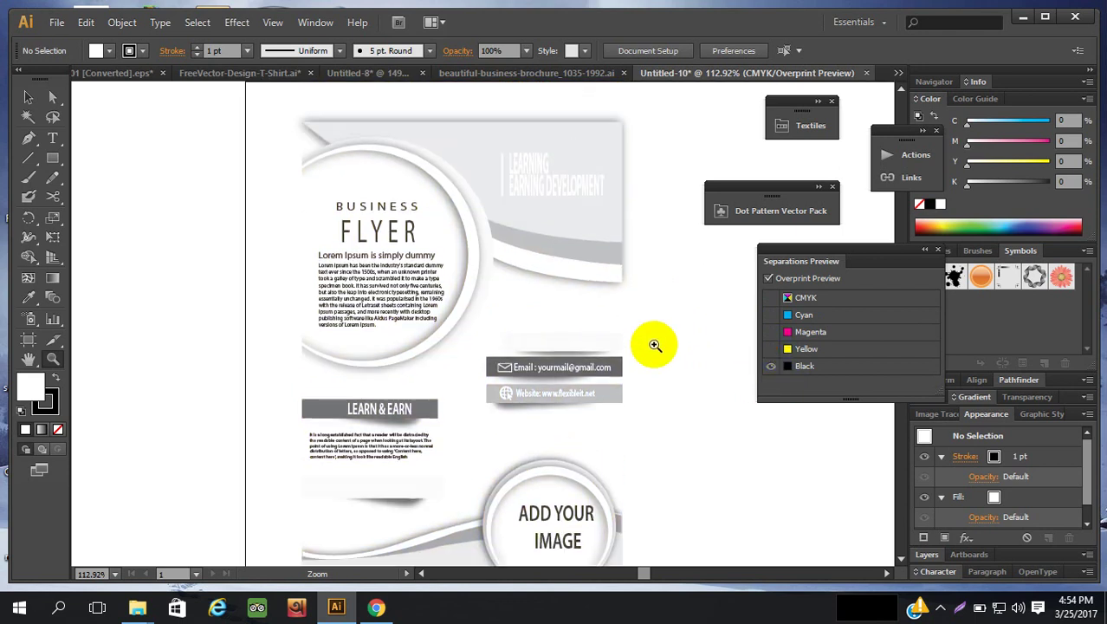
pyautogui.scroll(-2, 655, 345)
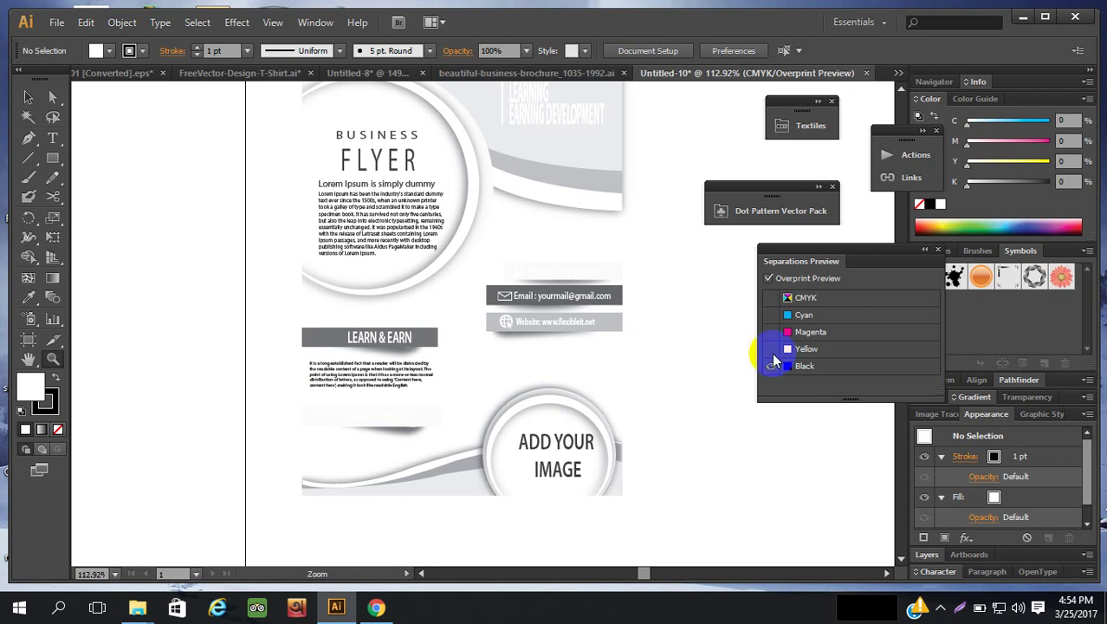
# Show the Yellow, Magenta and Cyan separations again alongside Black.
pyautogui.click(771, 350)
pyautogui.click(771, 332)
pyautogui.click(770, 315)
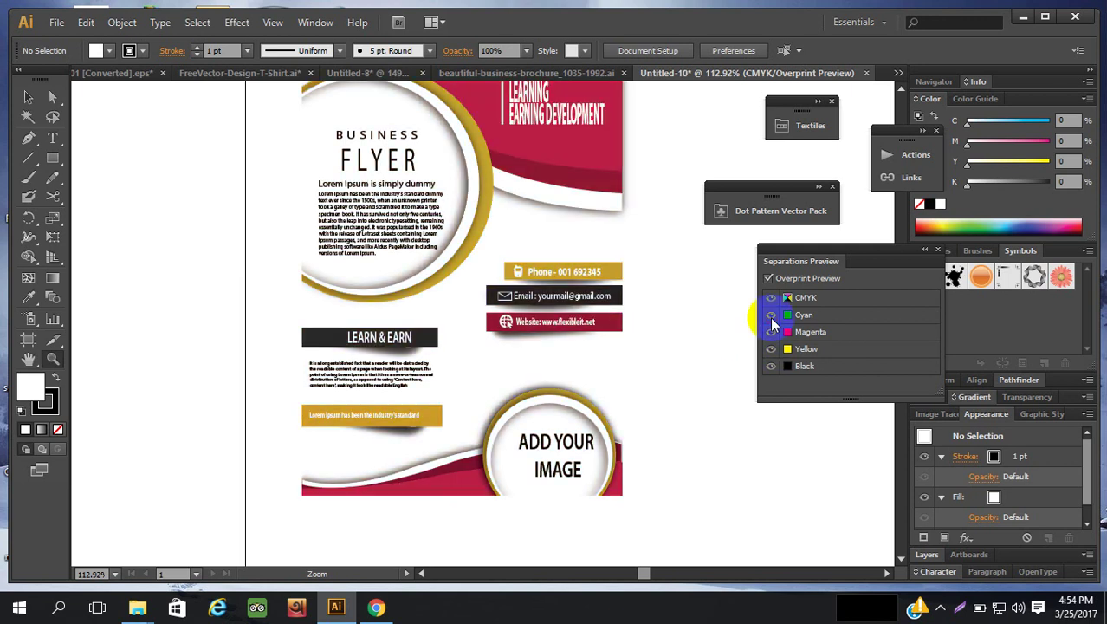
# Toggle the Black separation repeatedly to check how the flyer's text looks without black ink, leaving Black hidden.
pyautogui.click(772, 367)
pyautogui.scroll(2, 564, 329)
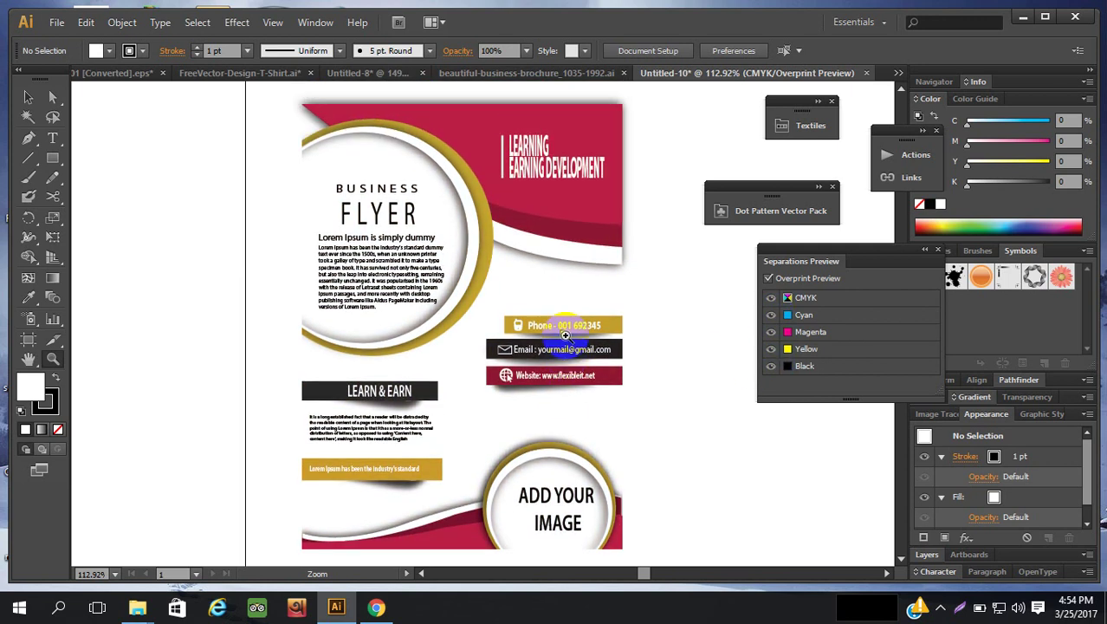
pyautogui.click(769, 367)
pyautogui.click(772, 368)
pyautogui.click(771, 367)
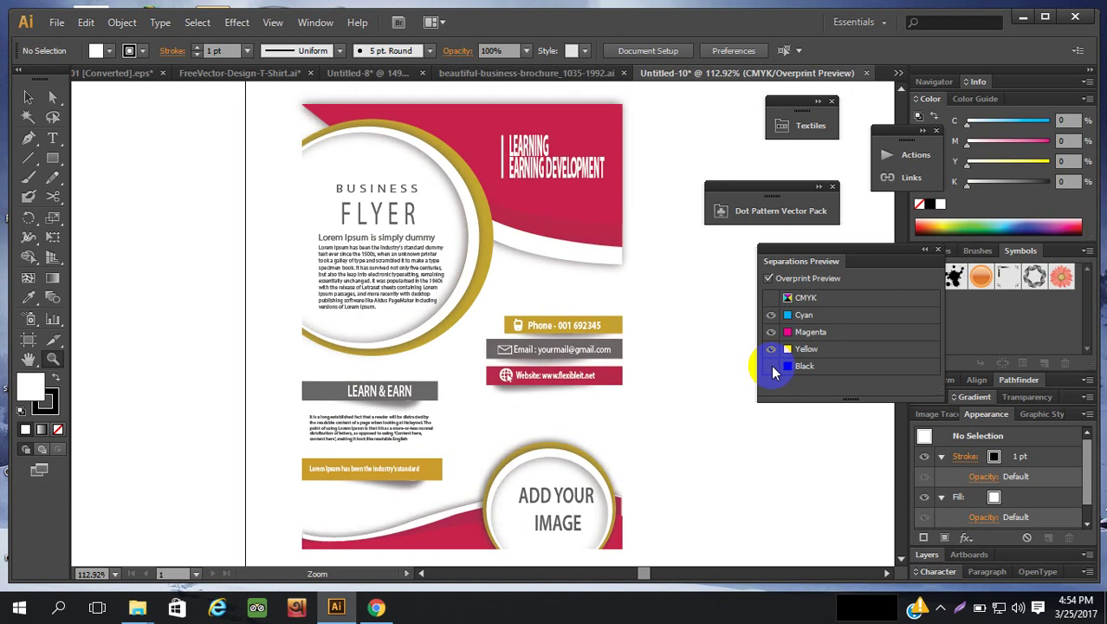
pyautogui.click(772, 367)
pyautogui.click(772, 367)
pyautogui.click(772, 366)
pyautogui.click(772, 367)
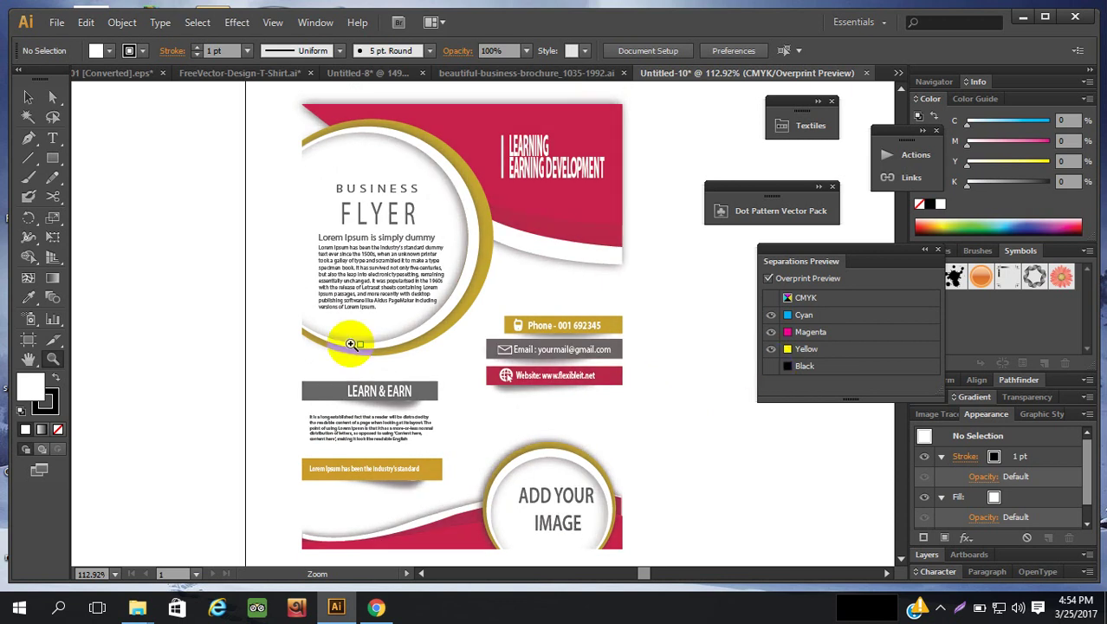
# Select the body paragraph inside the large circle with Direct Selection, plus all objects sharing its fill and stroke.
pyautogui.click(53, 98)
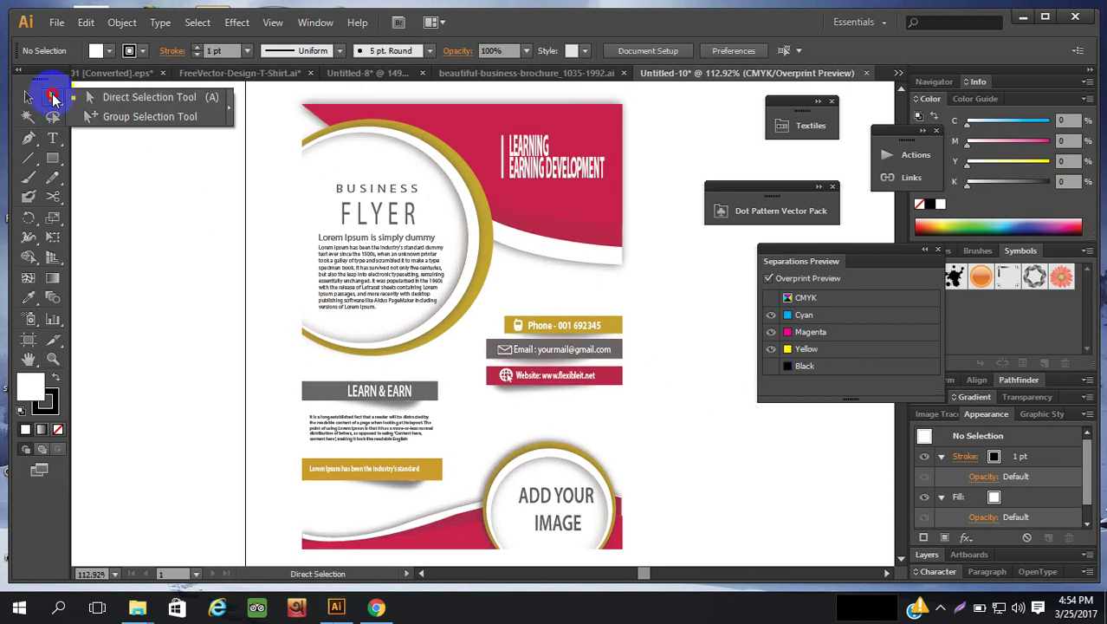
pyautogui.click(415, 259)
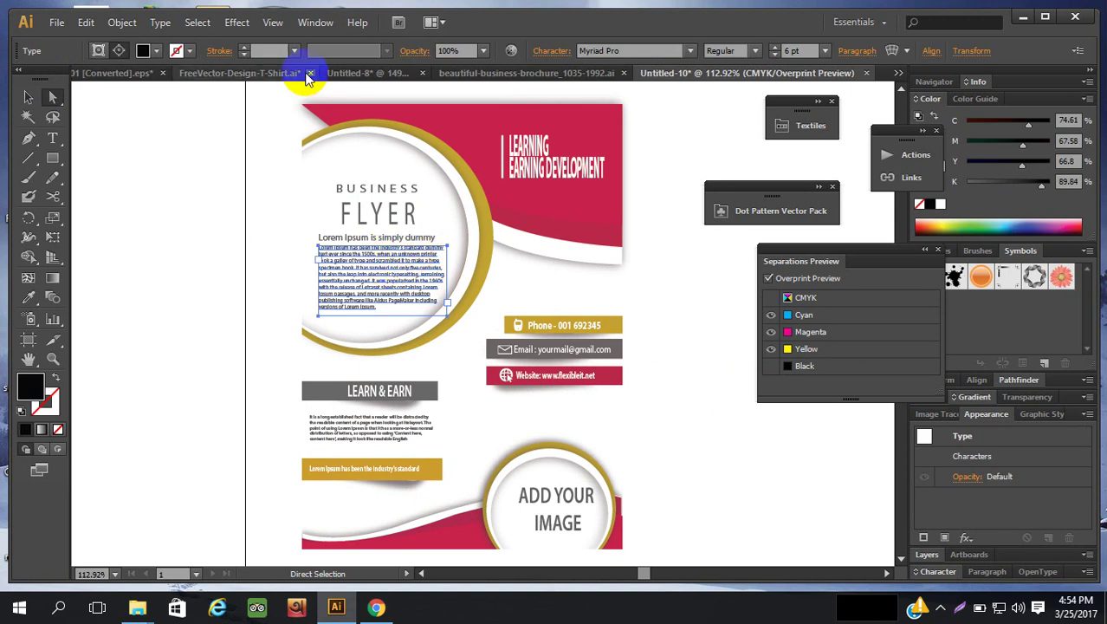
pyautogui.click(199, 23)
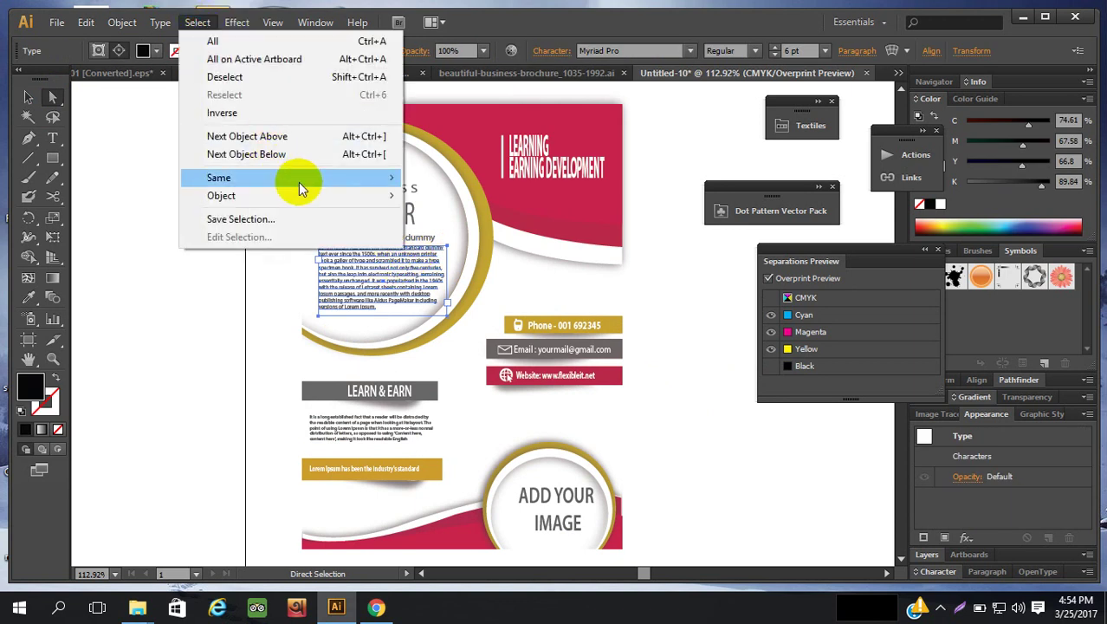
pyautogui.moveTo(296, 179)
pyautogui.click(465, 232)
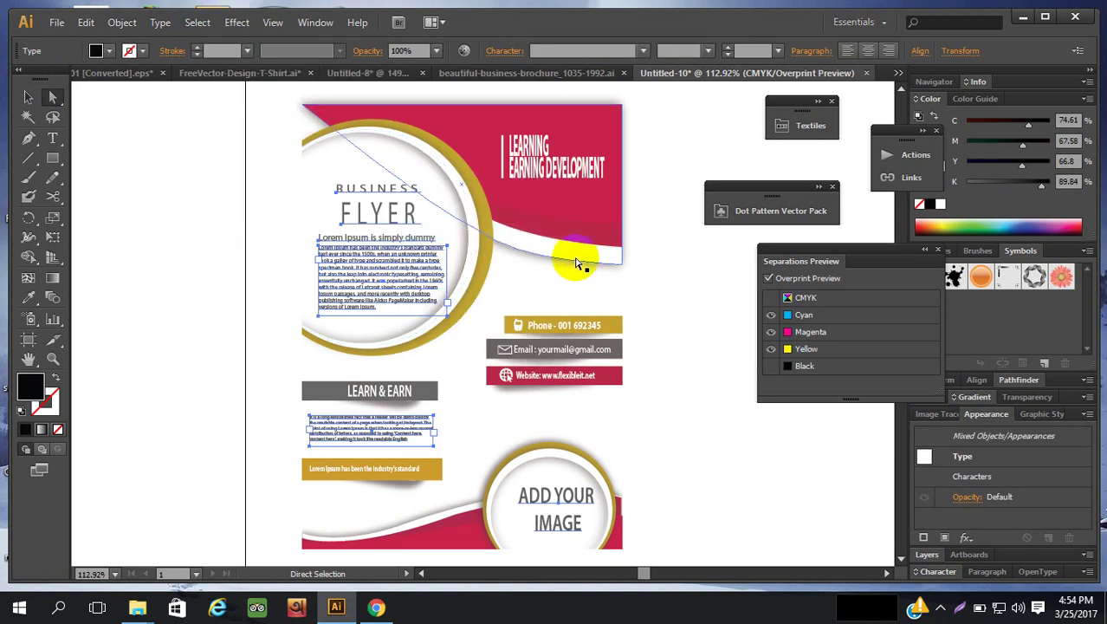
pyautogui.scroll(-1, 630, 202)
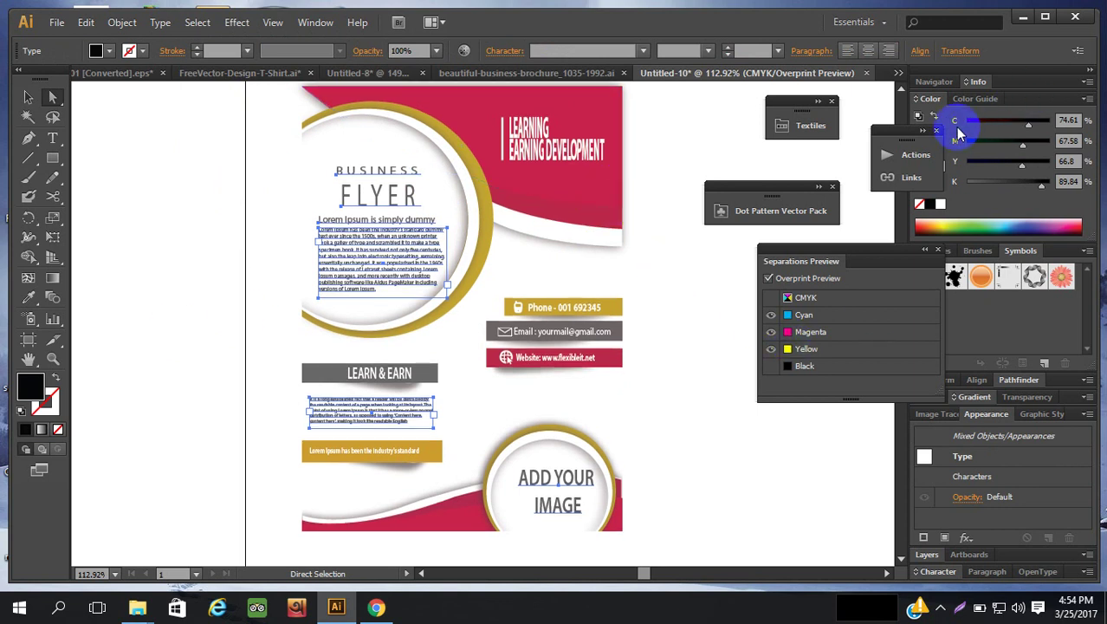
# Move the floating Actions and Links panel clear of the Color panel and deselect the artwork.
pyautogui.moveTo(893, 138); pyautogui.dragTo(805, 106)
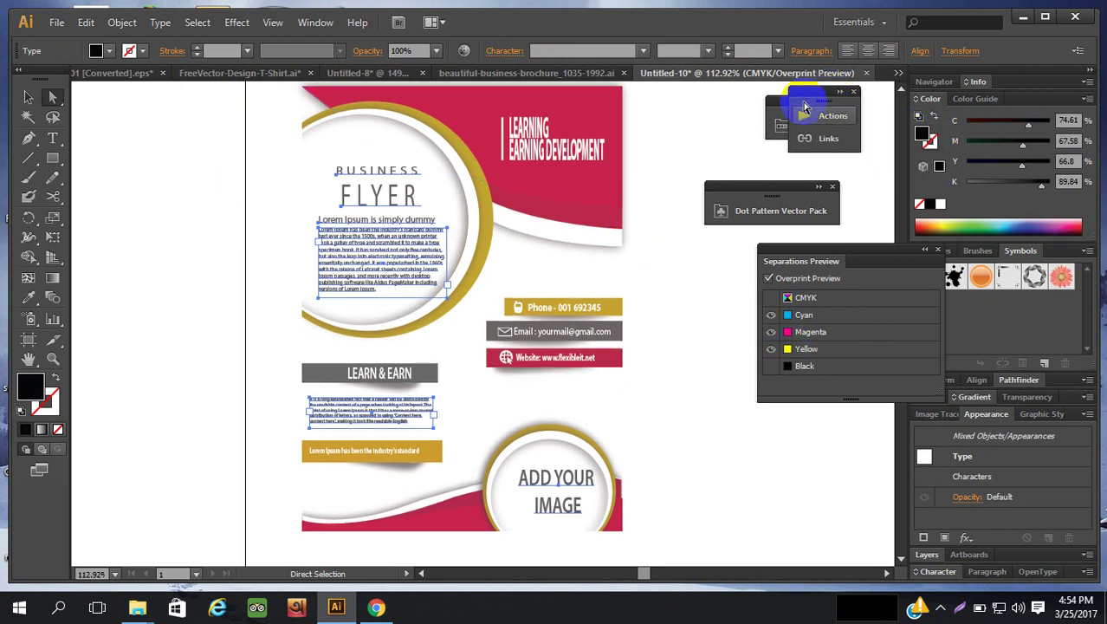
pyautogui.scroll(2, 699, 253)
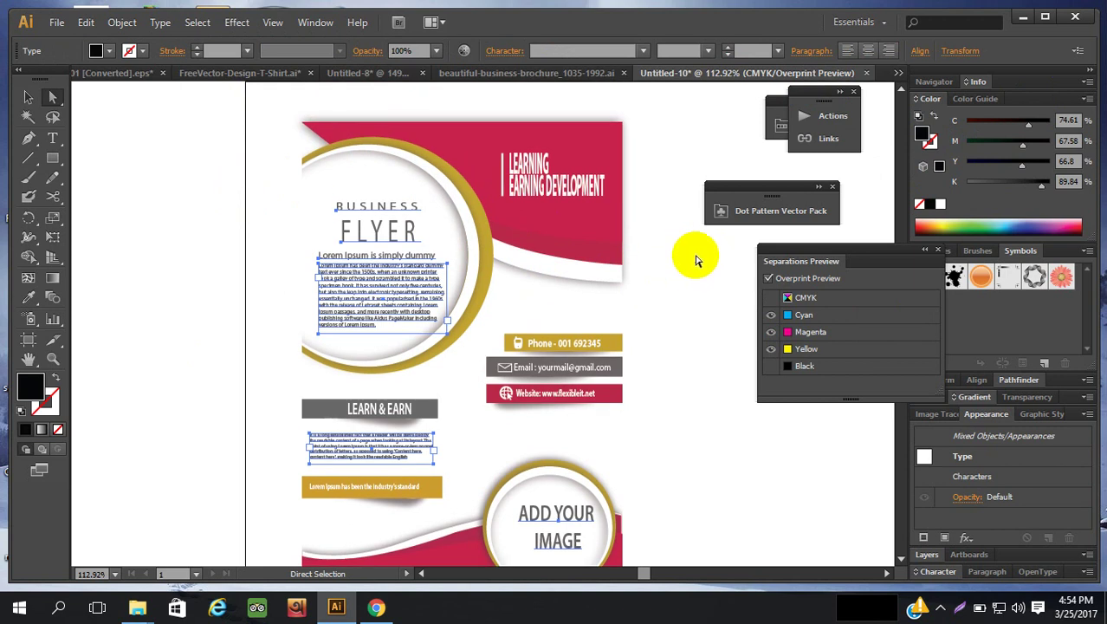
pyautogui.click(698, 253)
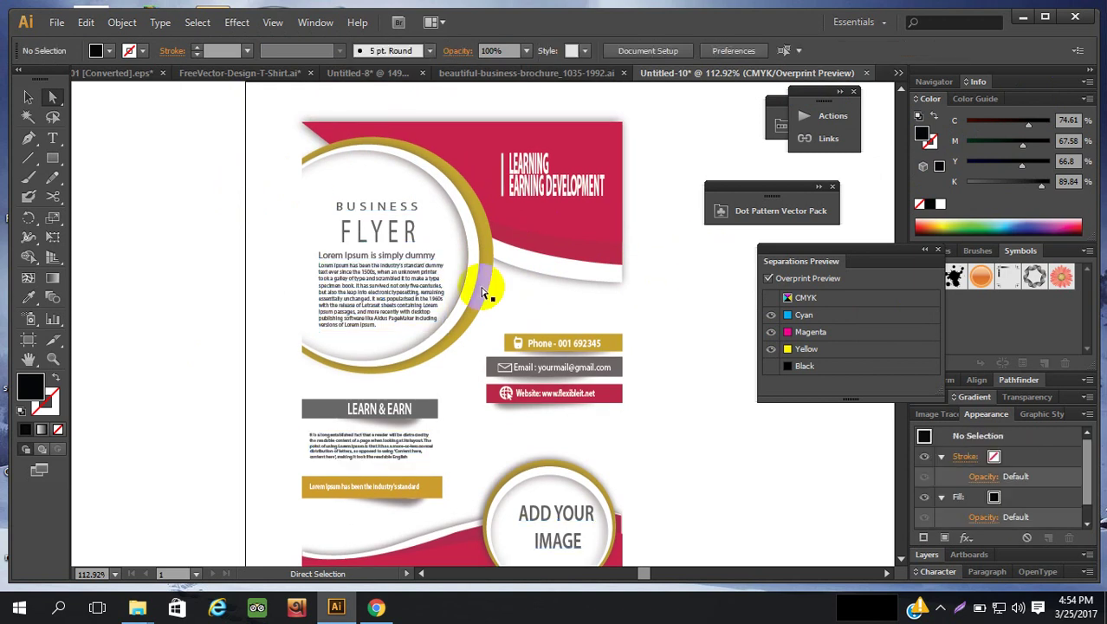
# Recolor the circle's body paragraph and all objects with the same fill and stroke to pure black, K 100, and deselect.
pyautogui.click(368, 276)
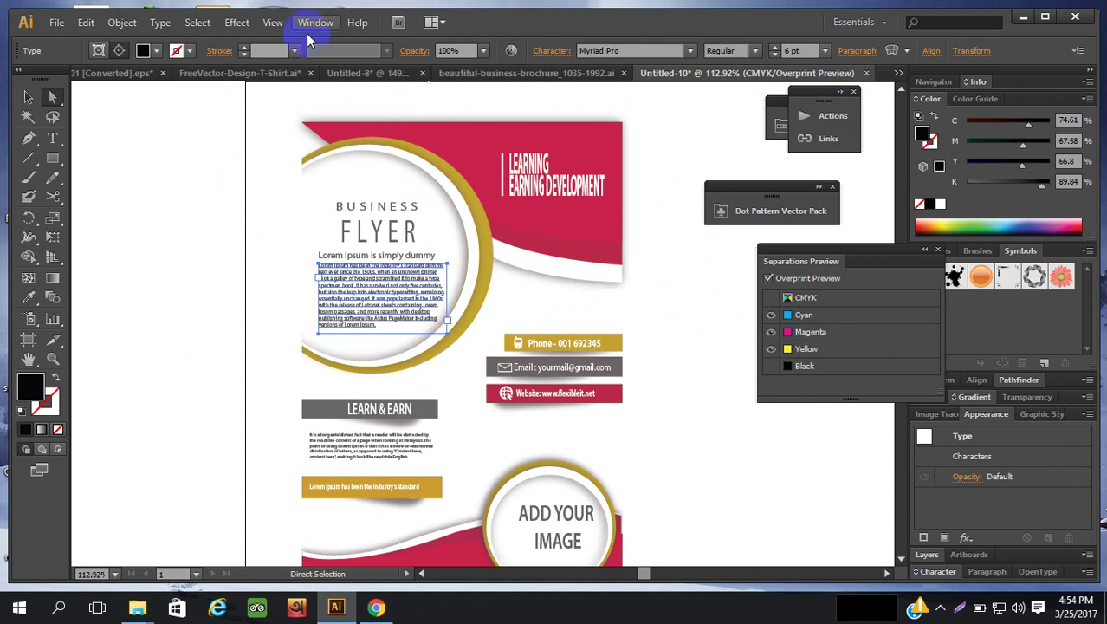
pyautogui.click(195, 23)
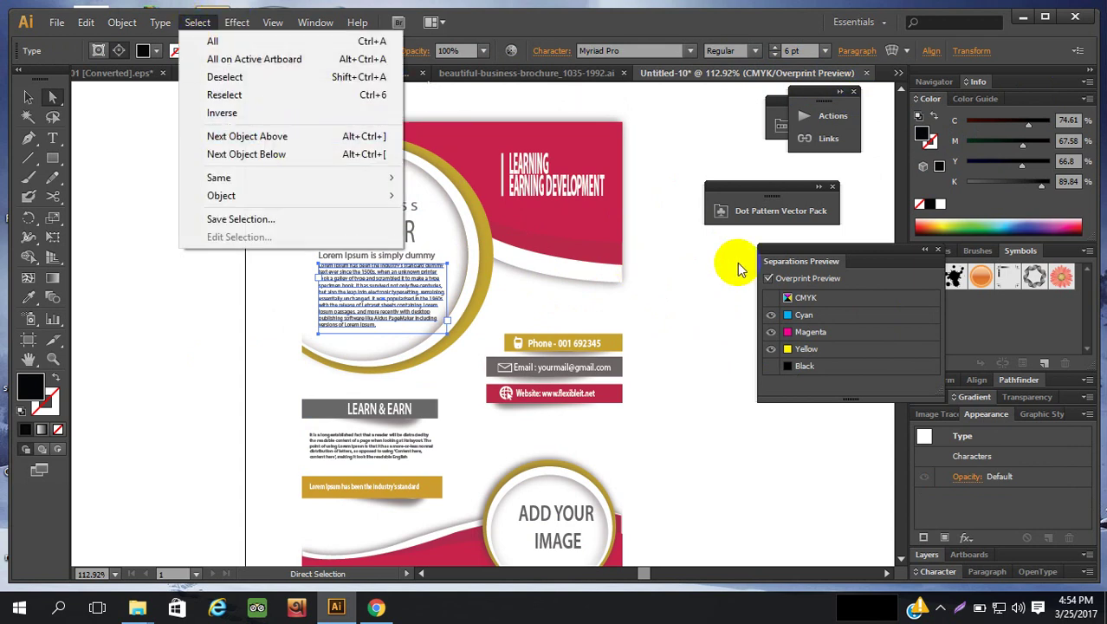
pyautogui.moveTo(349, 179)
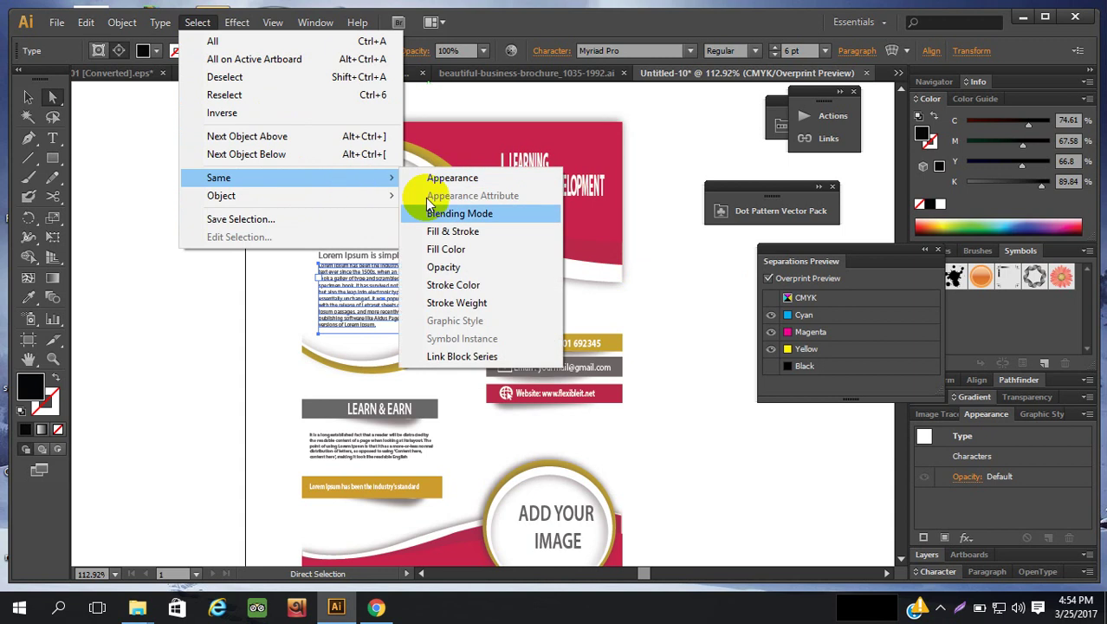
pyautogui.click(510, 232)
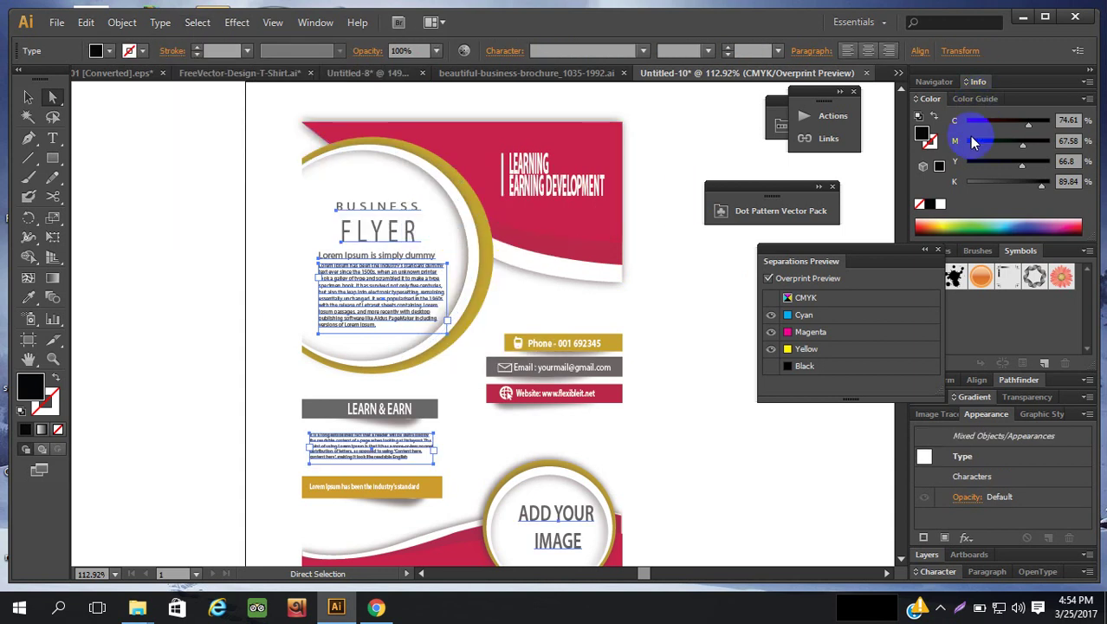
pyautogui.click(934, 206)
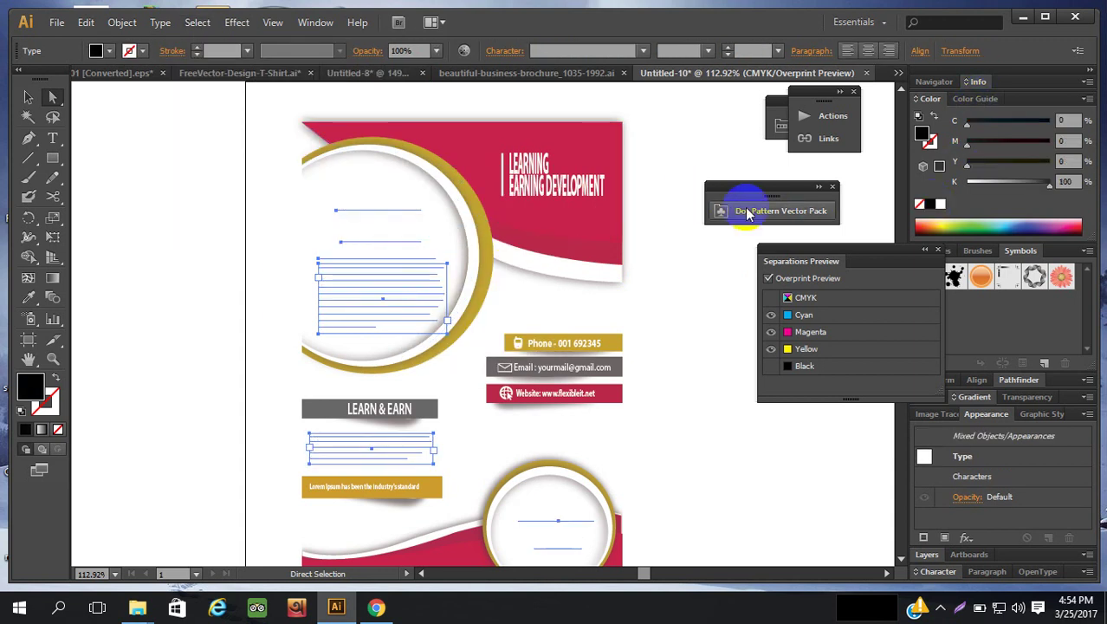
pyautogui.click(697, 153)
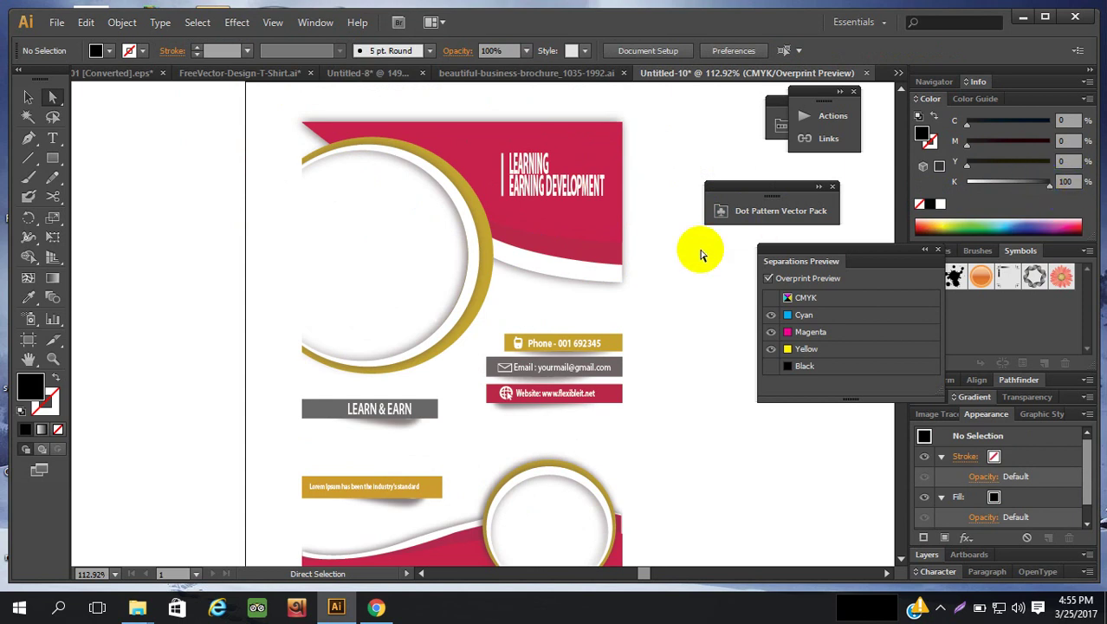
# Show and hide the Black separation repeatedly to compare the recolored text with and without black ink, leaving all separations shown.
pyautogui.click(777, 377)
pyautogui.click(772, 367)
pyautogui.click(771, 368)
pyautogui.click(771, 368)
pyautogui.click(771, 368)
pyautogui.click(771, 367)
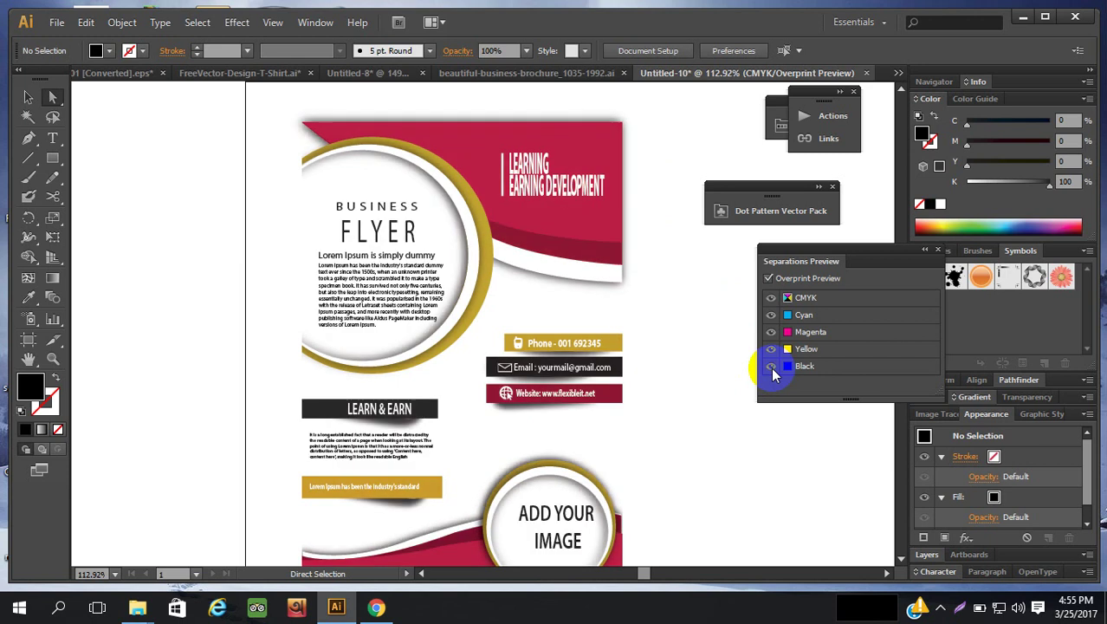
pyautogui.scroll(-2, 737, 370)
pyautogui.click(771, 367)
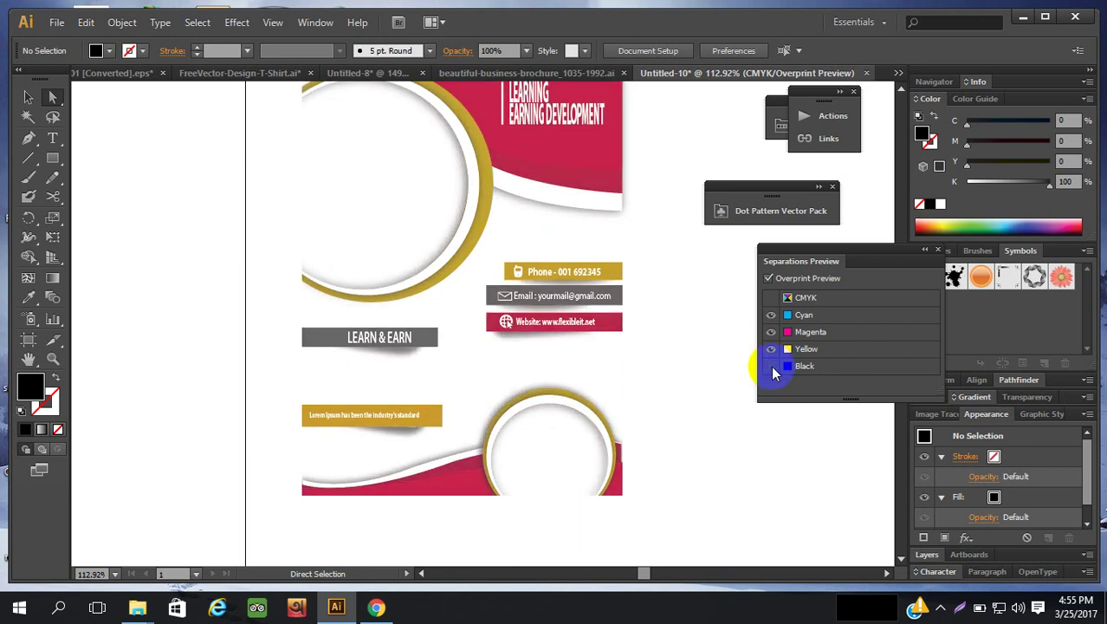
pyautogui.click(771, 368)
pyautogui.scroll(2, 682, 363)
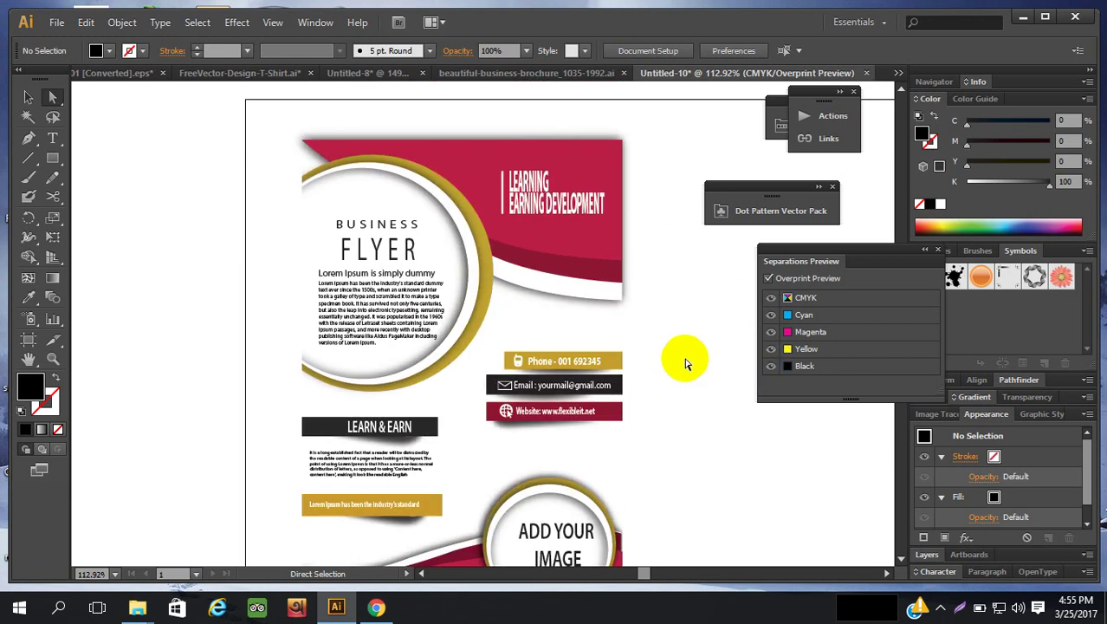
pyautogui.scroll(-1, 680, 351)
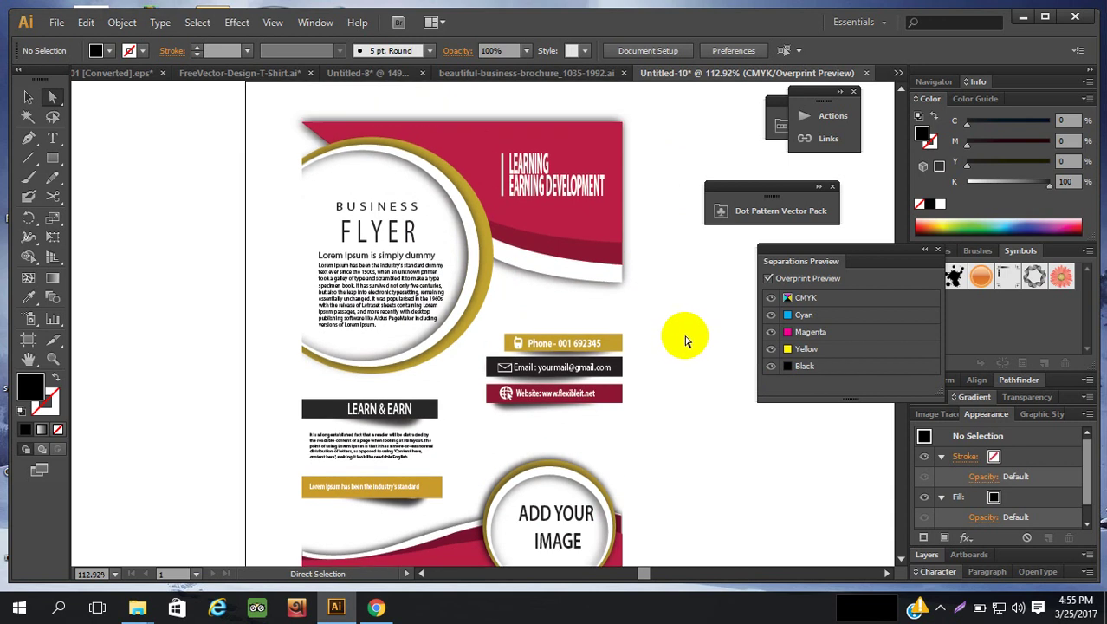
pyautogui.click(770, 365)
pyautogui.click(770, 365)
pyautogui.scroll(2, 723, 364)
pyautogui.scroll(-2, 709, 355)
pyautogui.scroll(1, 736, 360)
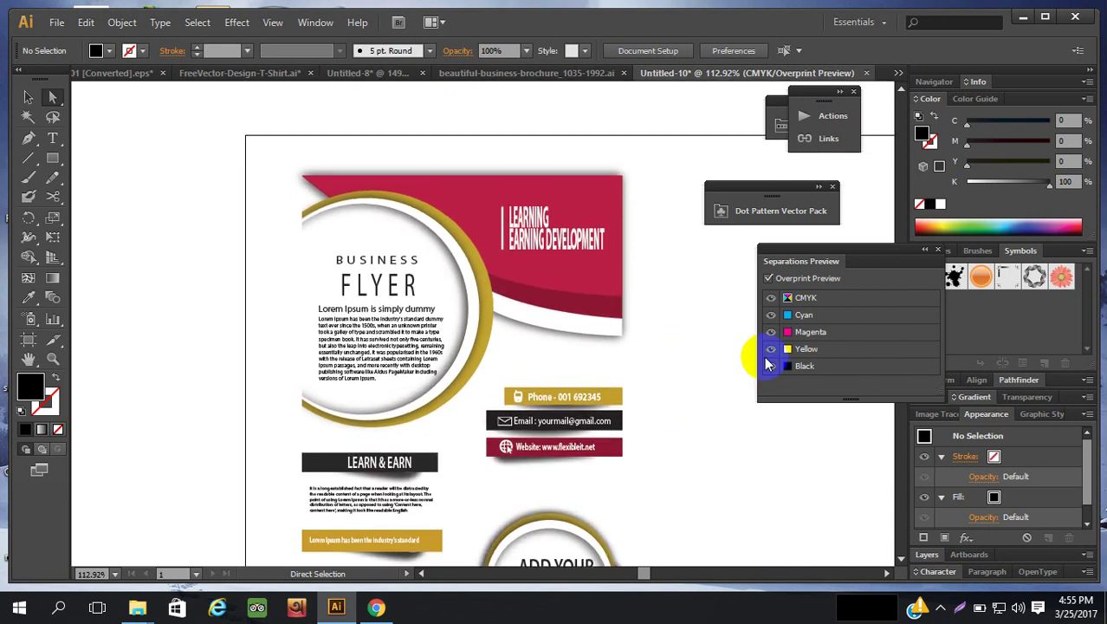
pyautogui.click(770, 365)
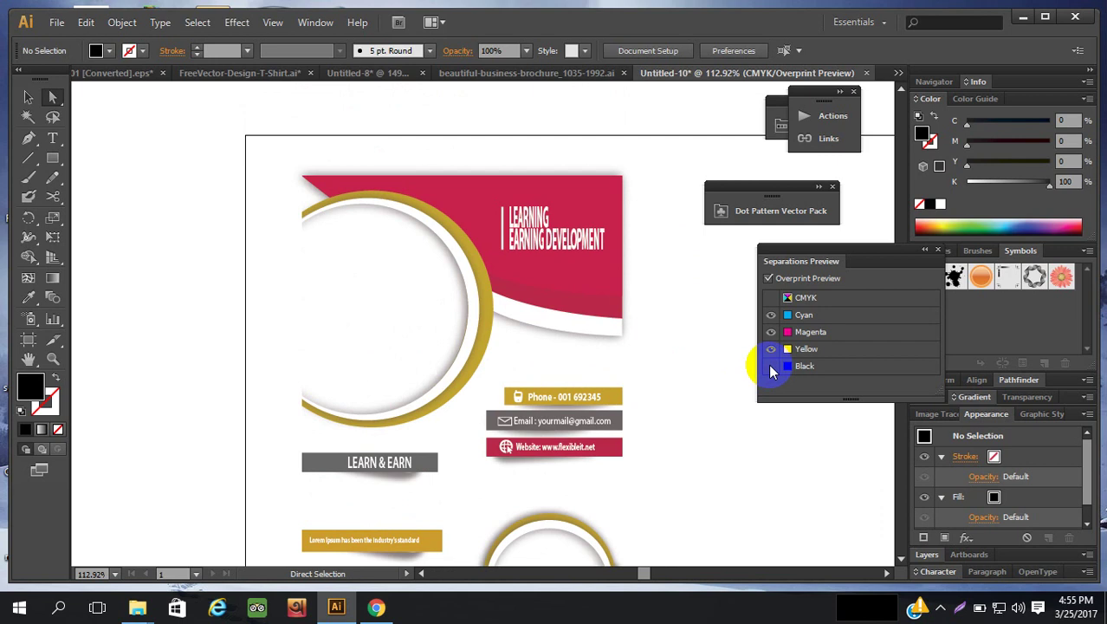
pyautogui.click(770, 366)
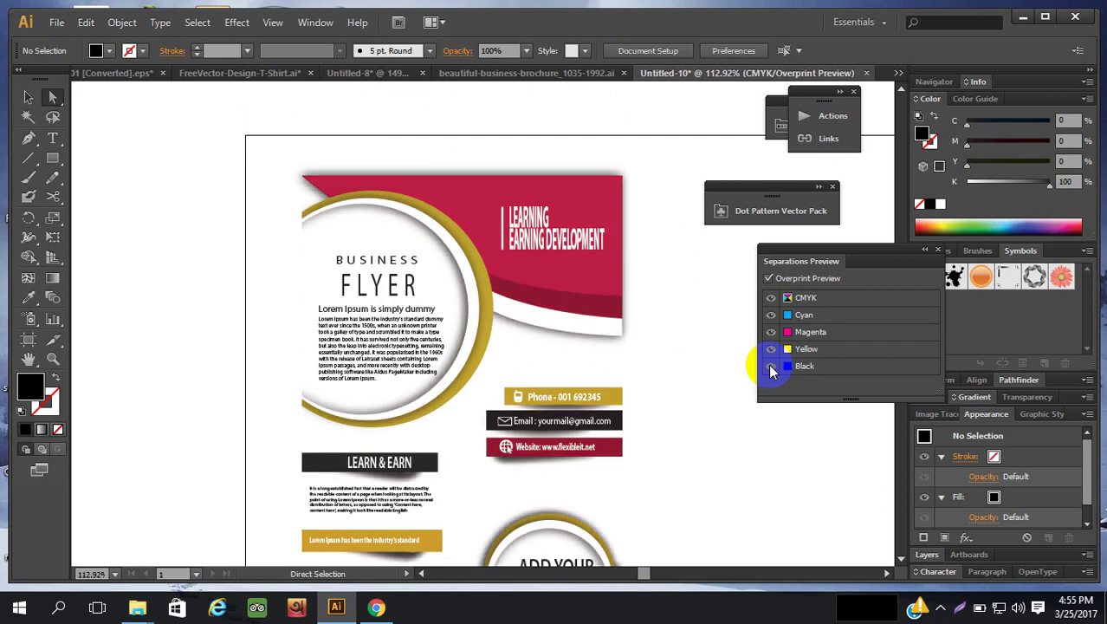
pyautogui.click(771, 366)
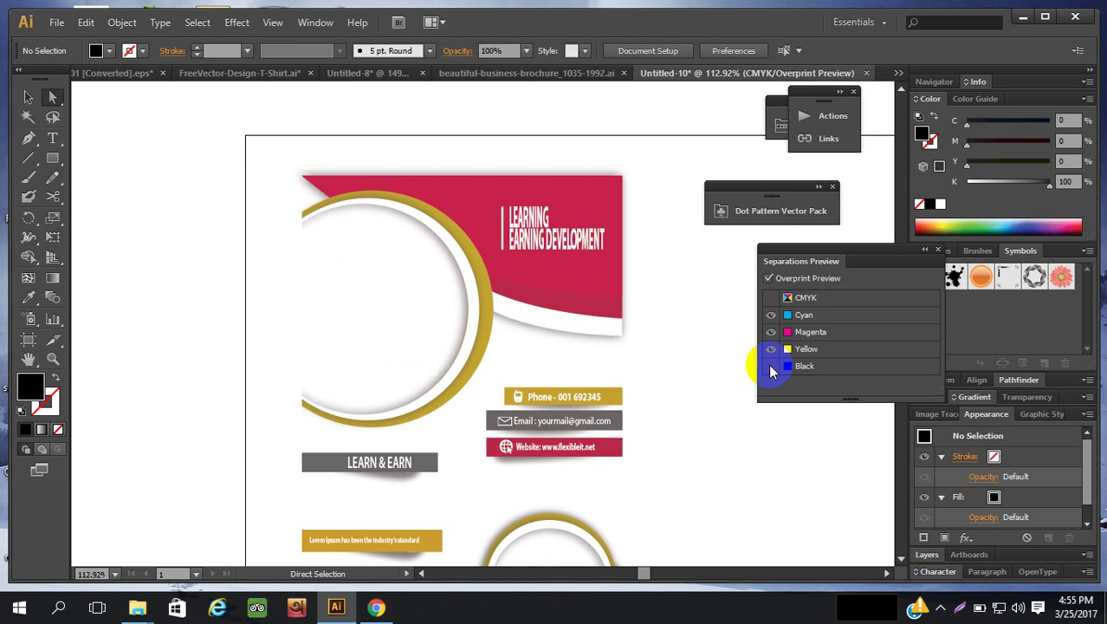
pyautogui.click(771, 366)
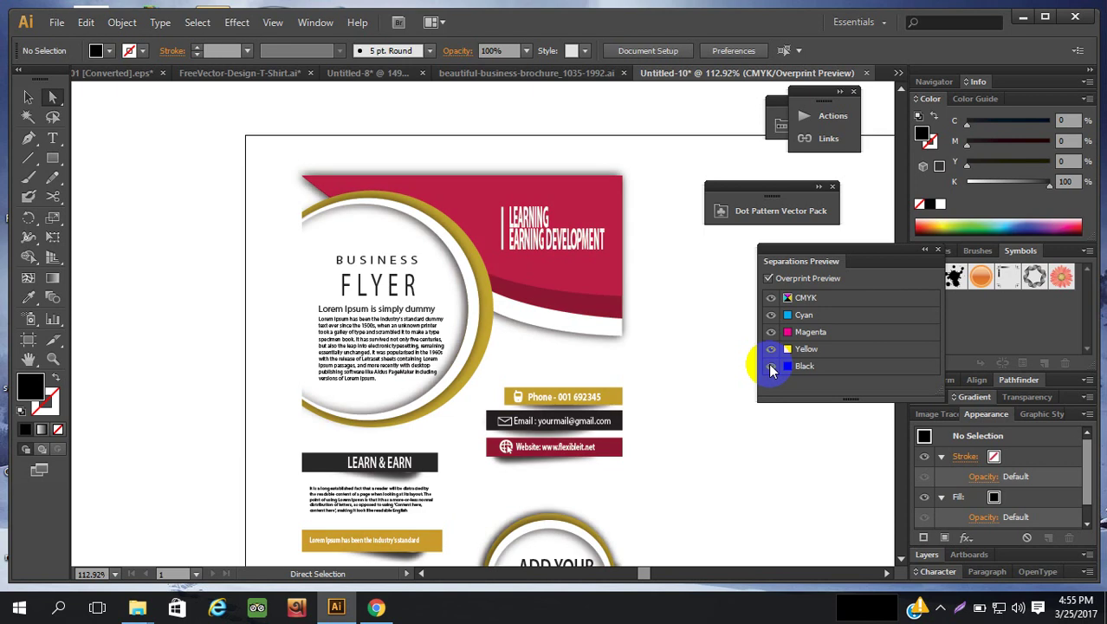
pyautogui.click(771, 365)
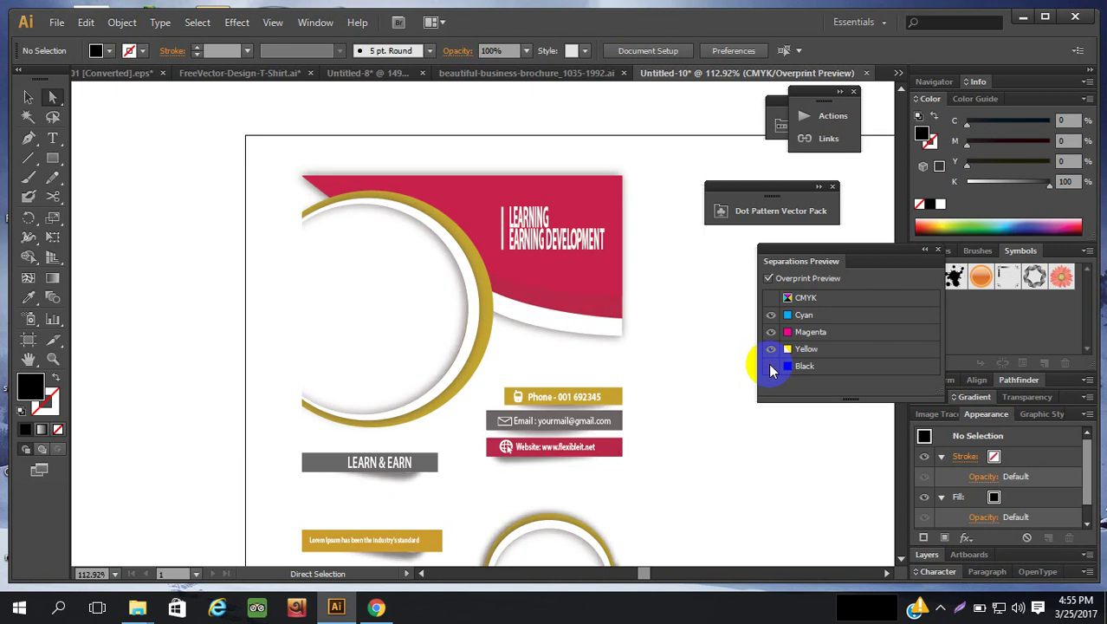
pyautogui.click(772, 365)
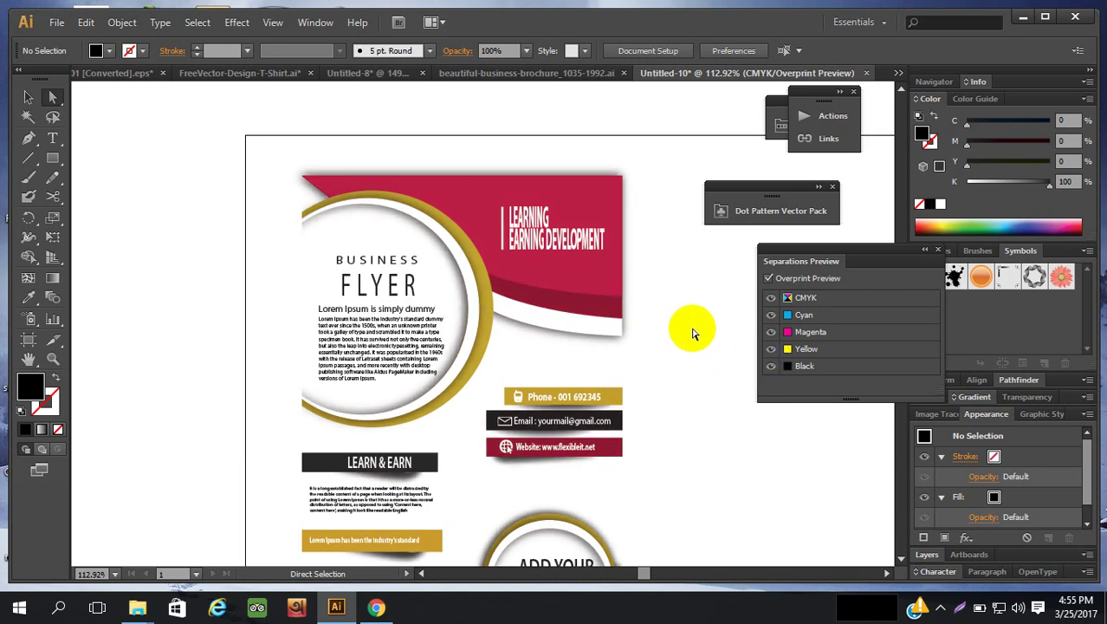
# Zoom out to 50% to view the complete flyer on the artboard.
pyautogui.hotkey('ctrl', '-')
pyautogui.hotkey('ctrl', '-')
pyautogui.hotkey('ctrl', '-')
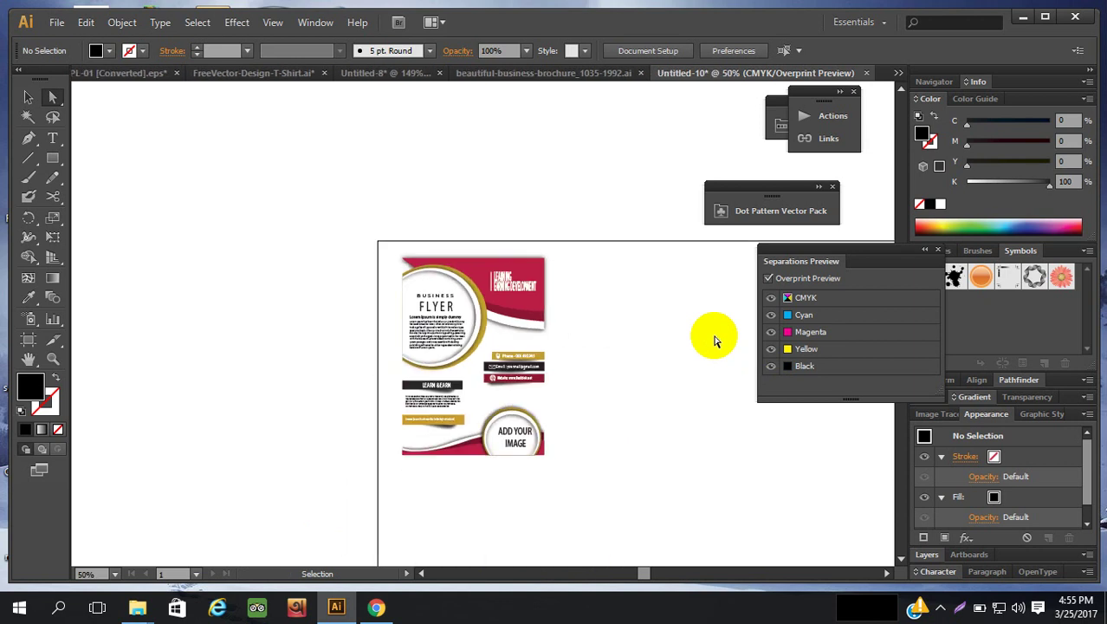
pyautogui.scroll(-3, 693, 299)
pyautogui.scroll(1, 606, 255)
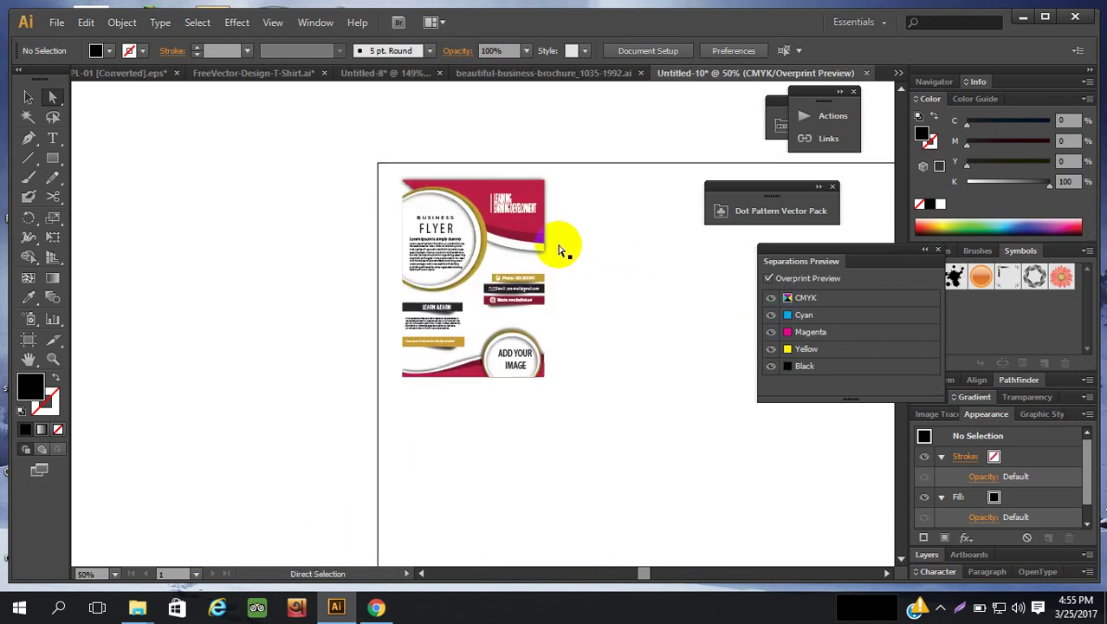
# Show and hide the Black separation repeatedly to compare the whole flyer with and without black ink, leaving all separations shown.
pyautogui.click(521, 221)
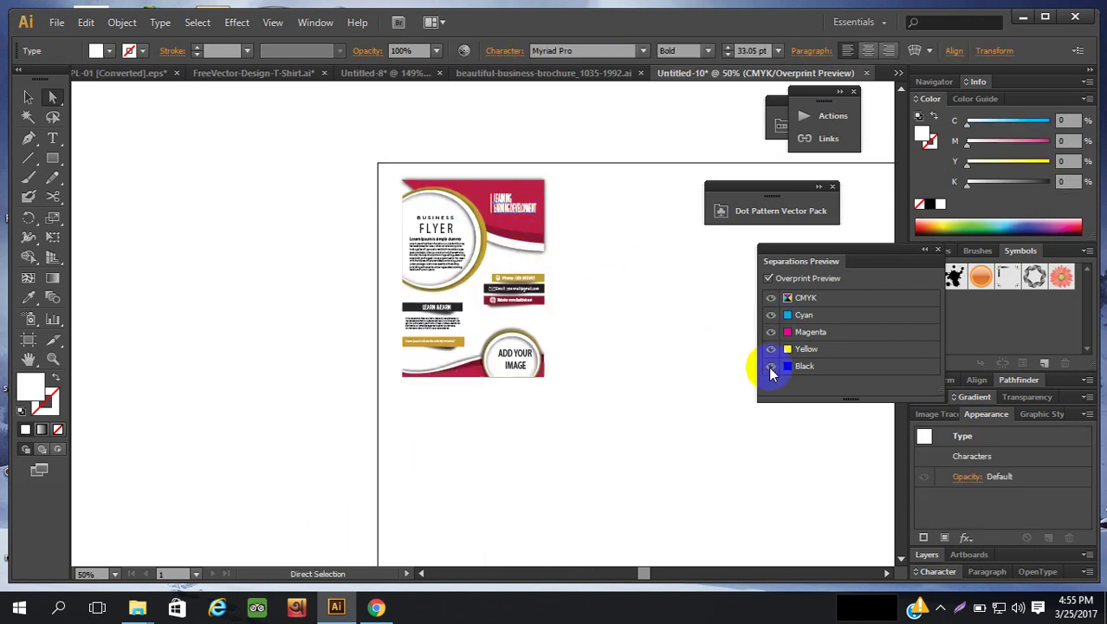
pyautogui.click(771, 366)
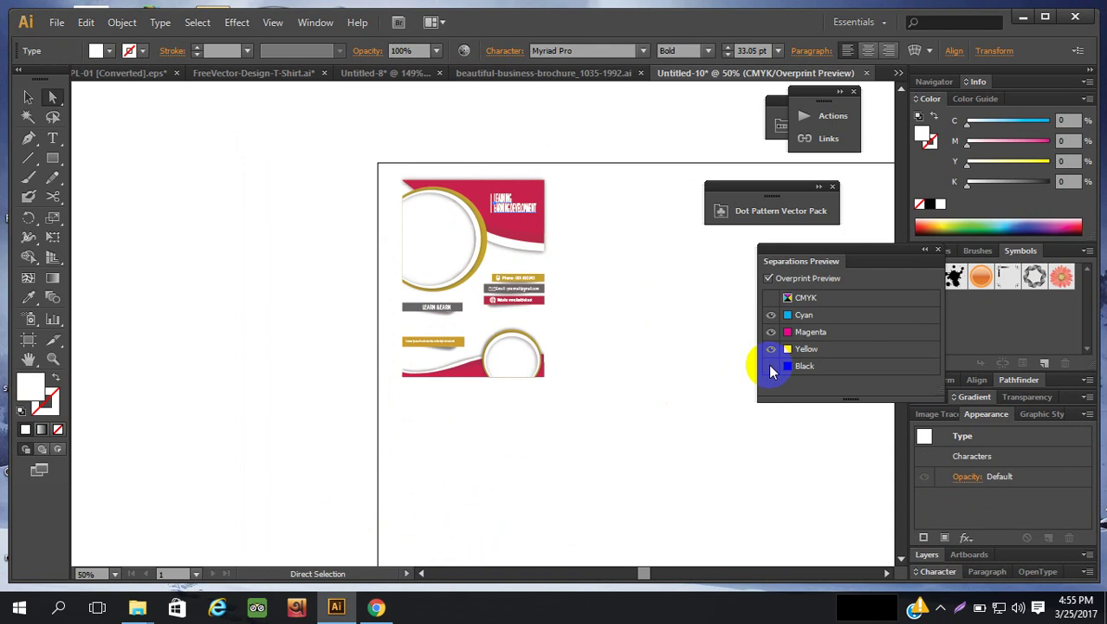
pyautogui.click(771, 365)
pyautogui.click(771, 366)
pyautogui.click(771, 366)
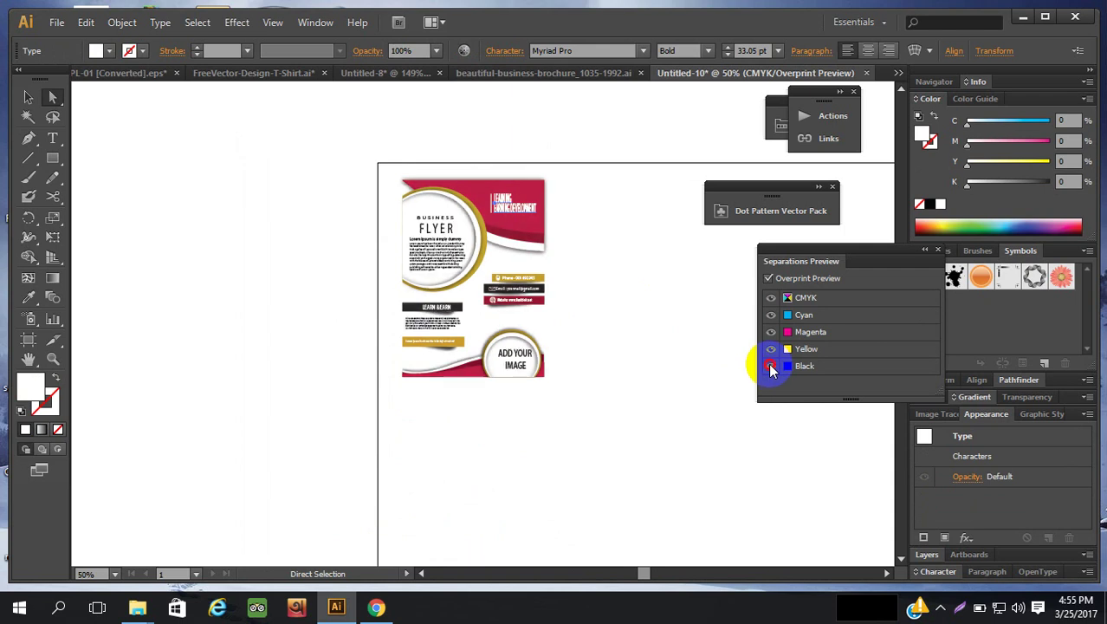
pyautogui.click(772, 366)
pyautogui.click(772, 365)
pyautogui.click(772, 366)
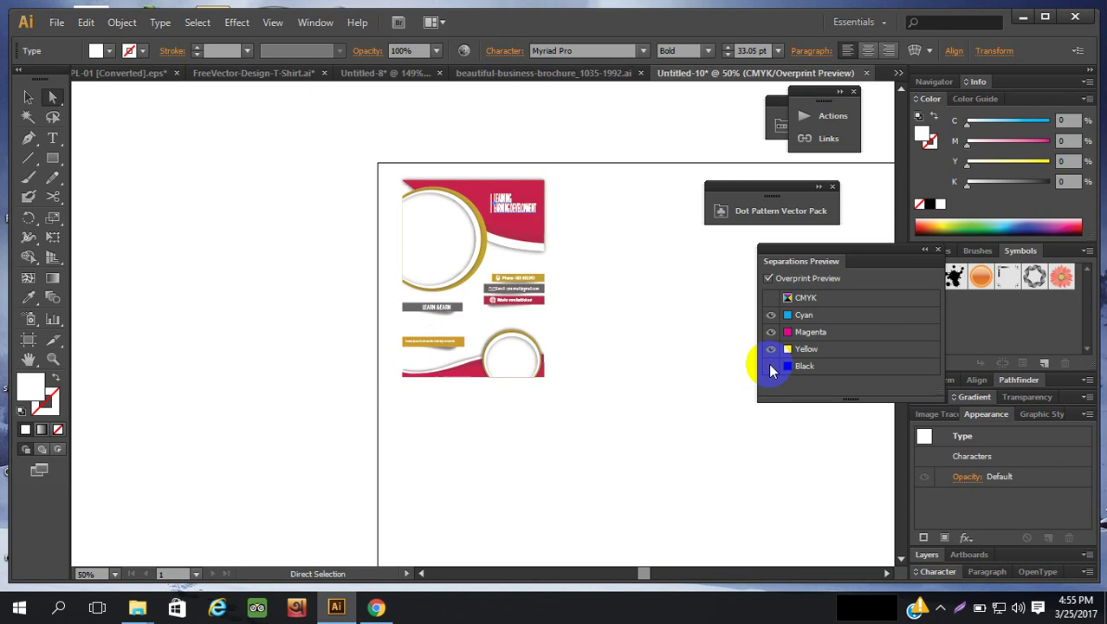
pyautogui.click(771, 365)
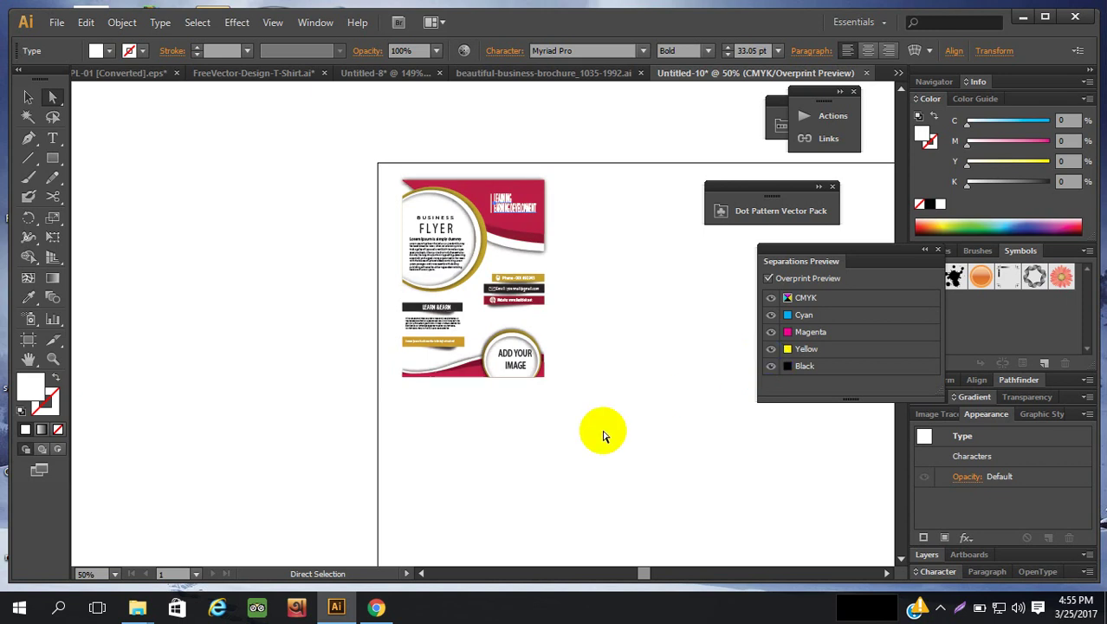
# Recolor the dark banner above the lower-left paragraph and all objects with the same fill and stroke to pure black, K 100, and deselect.
pyautogui.click(435, 334)
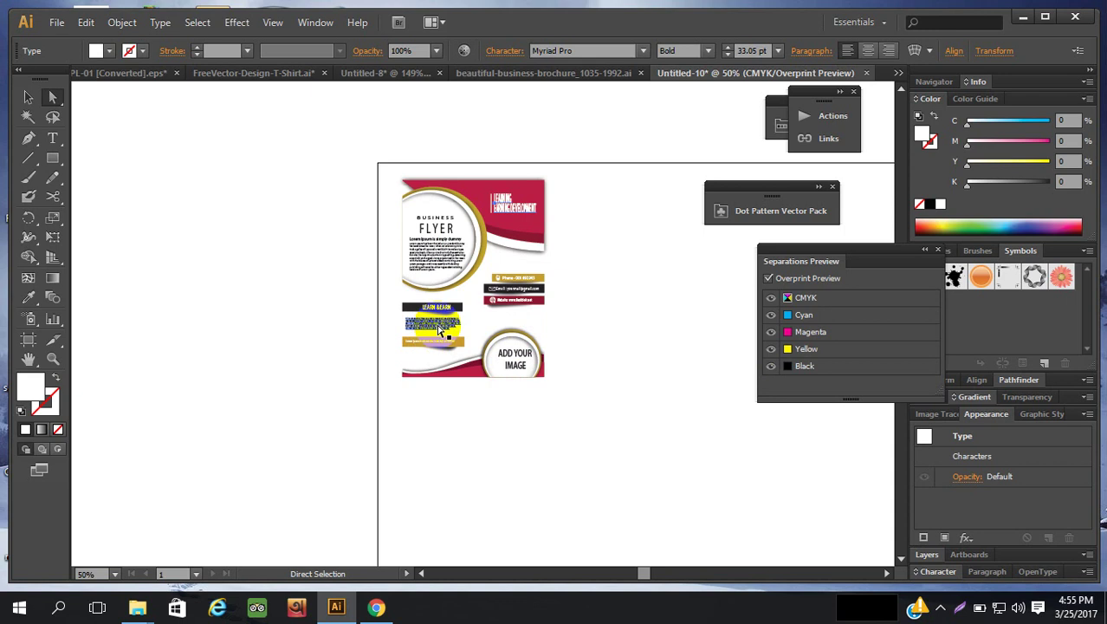
pyautogui.click(433, 309)
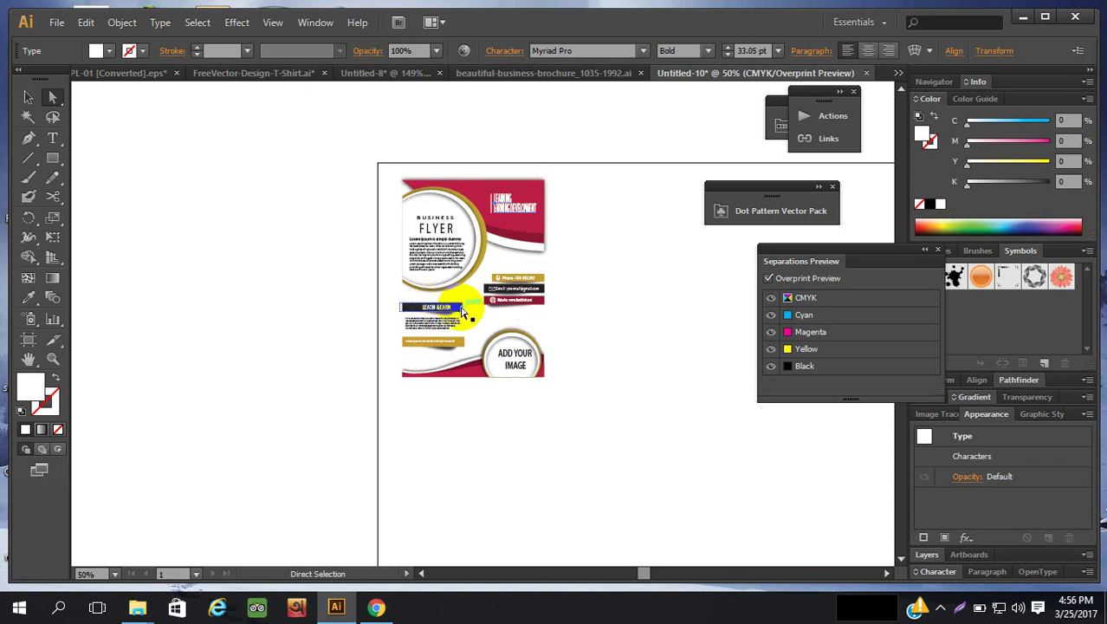
pyautogui.click(672, 267)
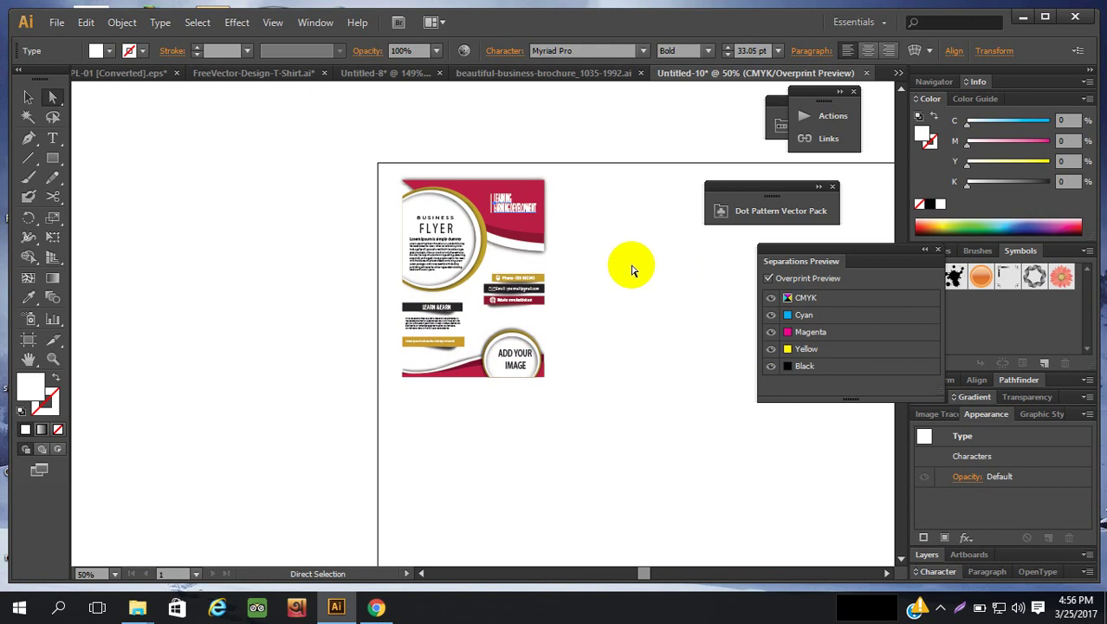
pyautogui.click(635, 303)
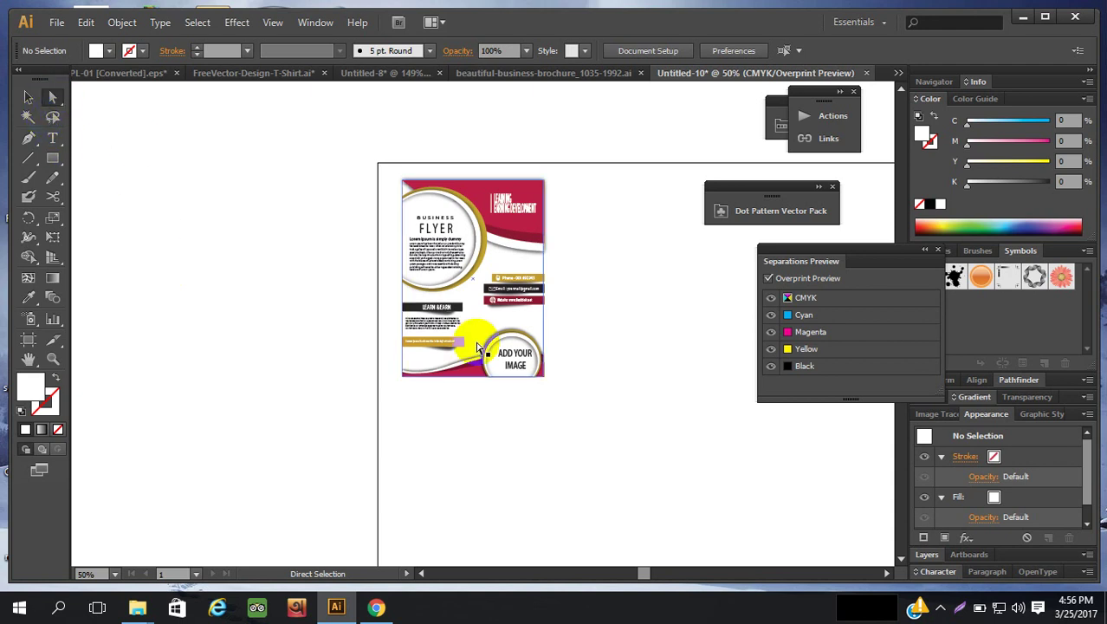
pyautogui.click(408, 309)
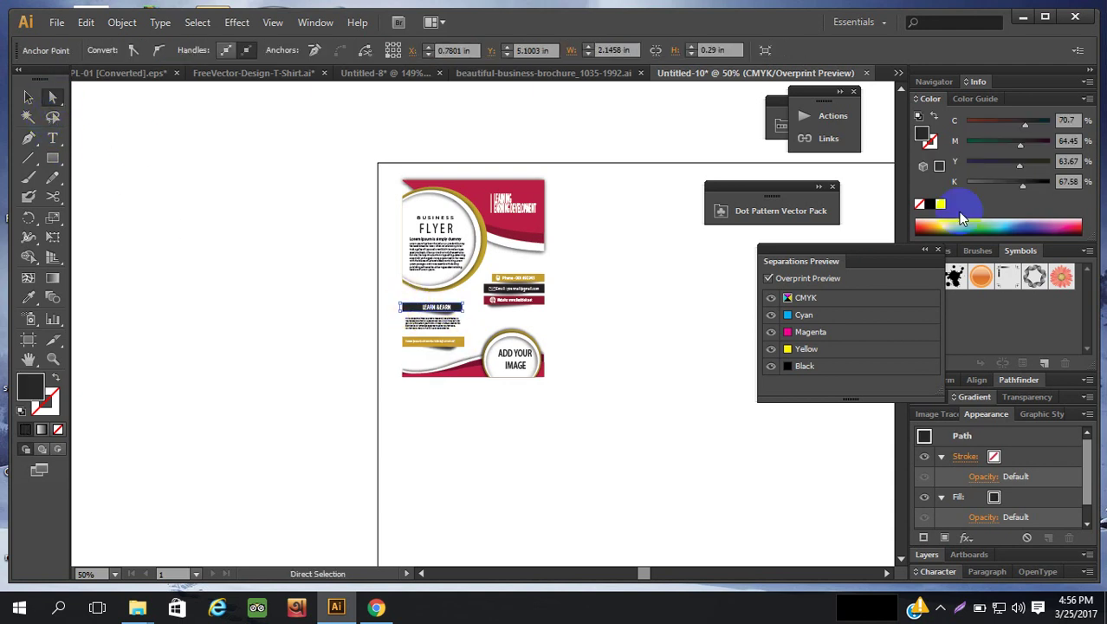
pyautogui.click(198, 23)
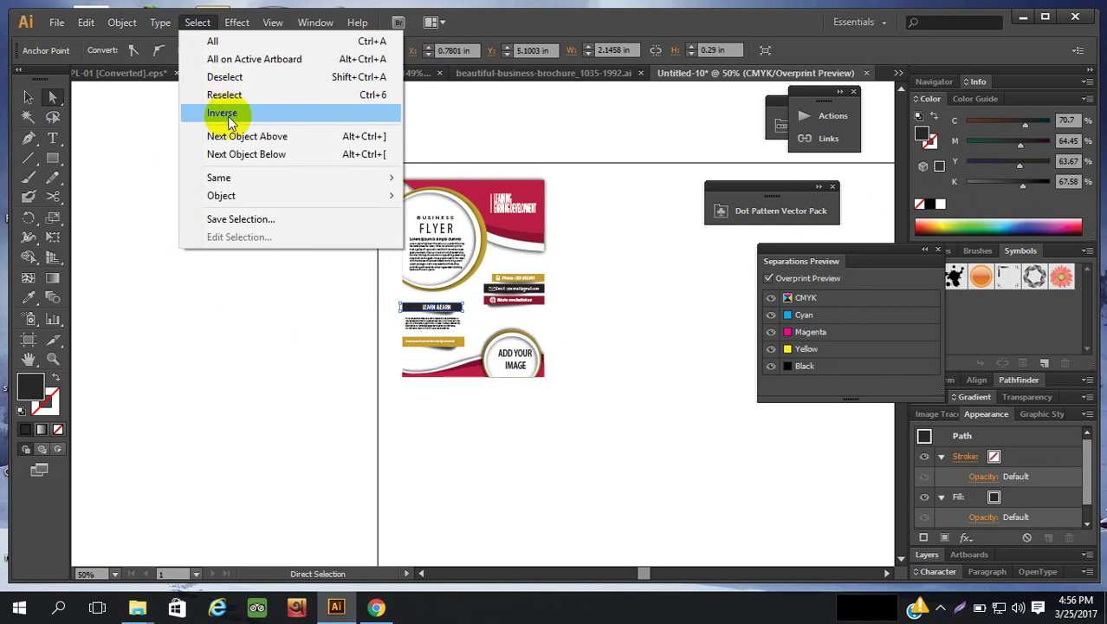
pyautogui.moveTo(261, 178)
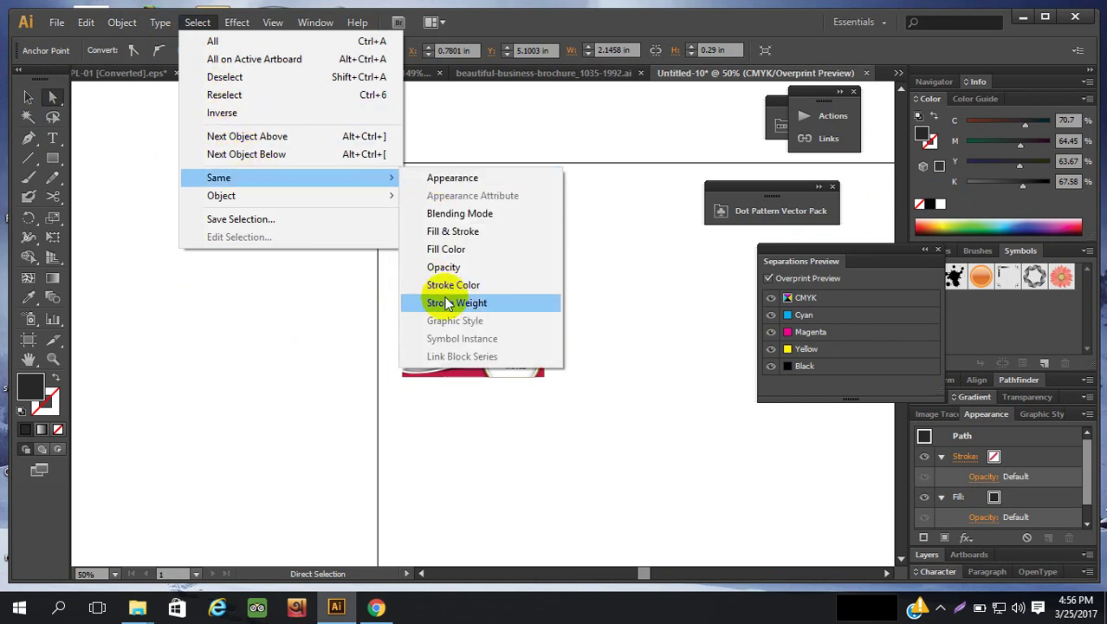
pyautogui.click(459, 230)
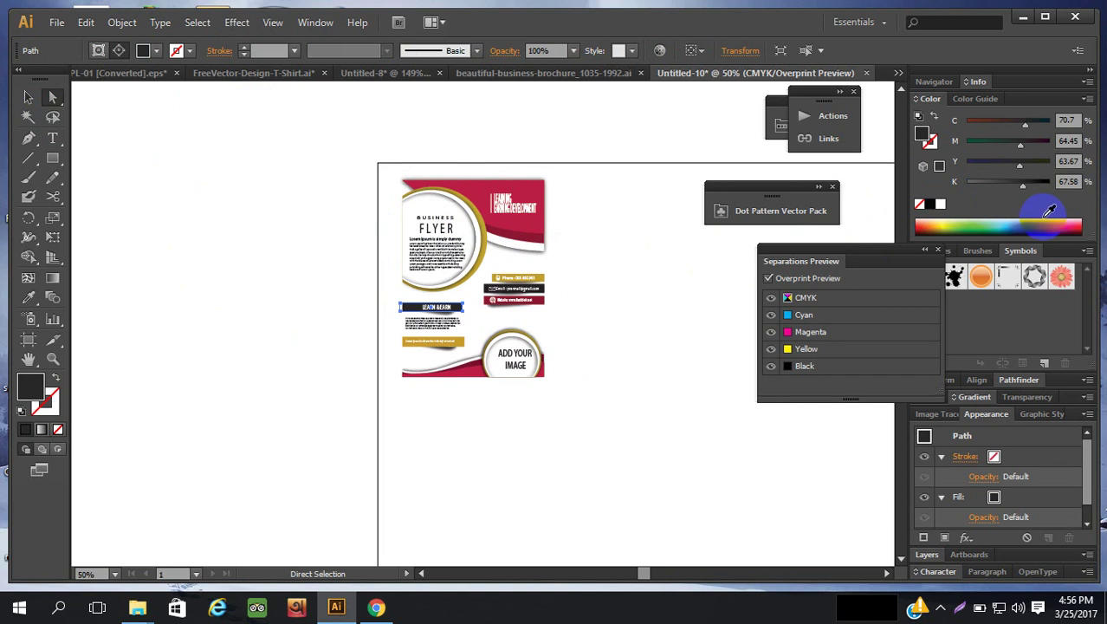
pyautogui.click(932, 206)
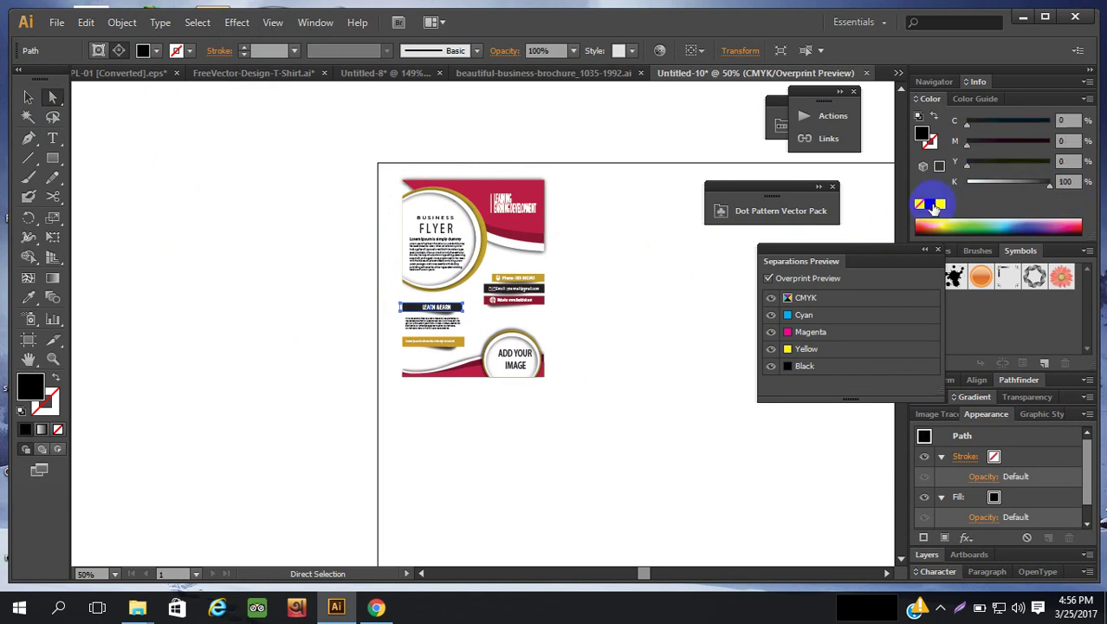
pyautogui.click(563, 283)
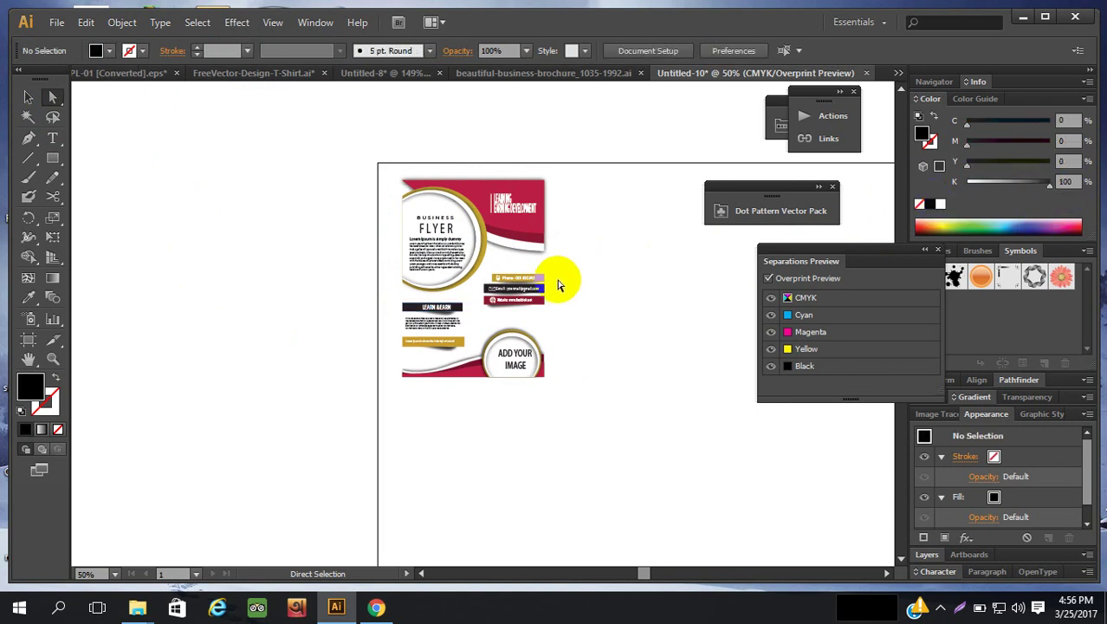
# Recolor the dark email banner and all objects with the same fill and stroke to pure black, K 100.
pyautogui.click(543, 292)
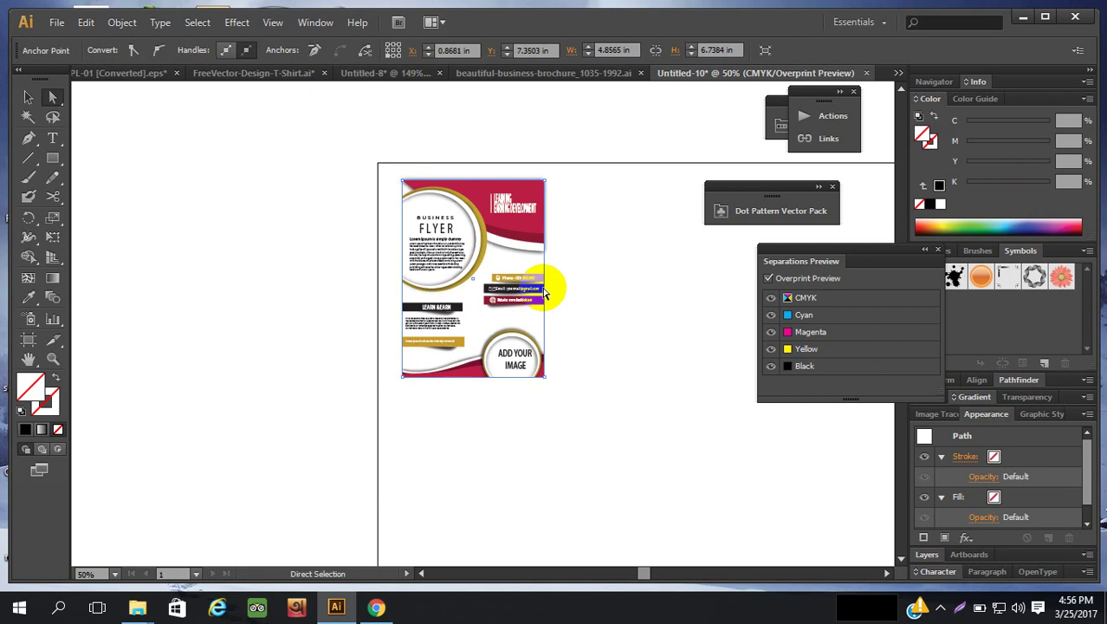
pyautogui.click(486, 289)
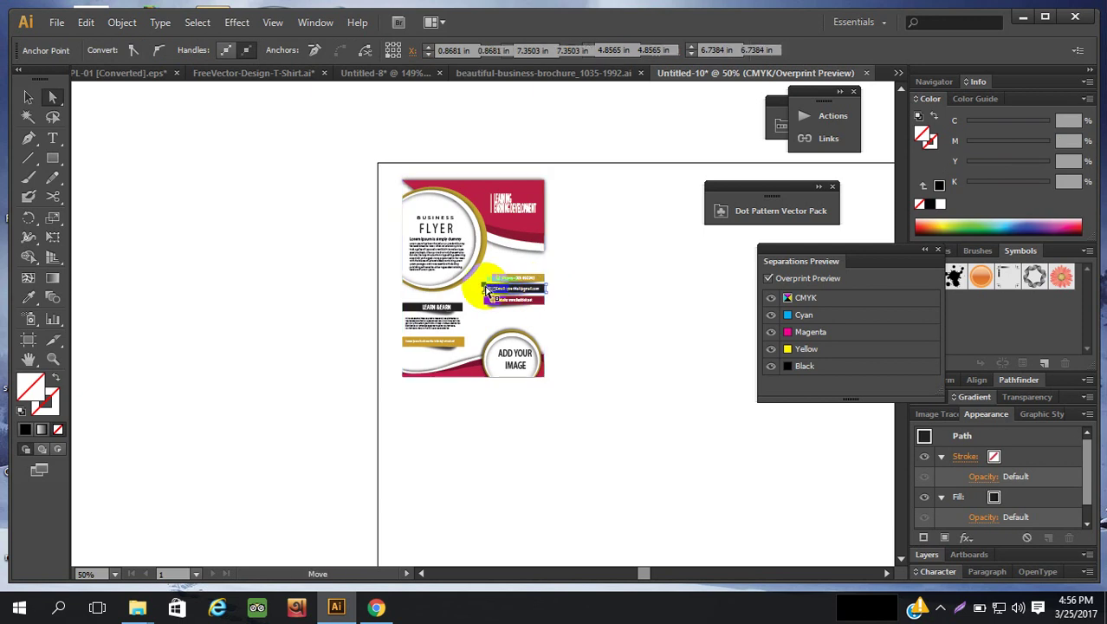
pyautogui.click(197, 22)
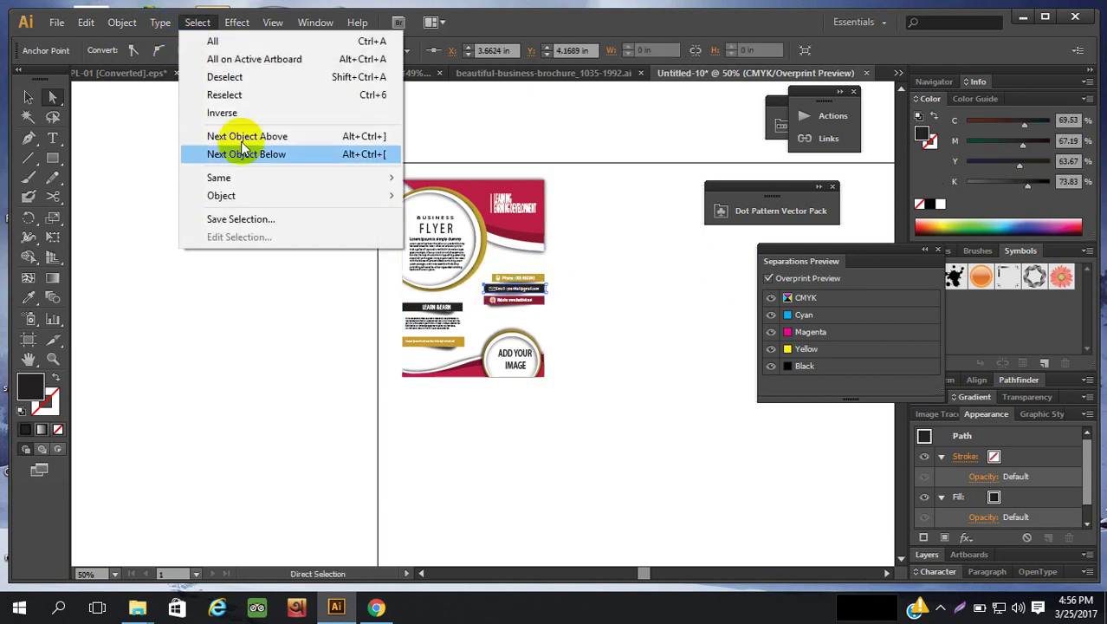
pyautogui.moveTo(391, 173)
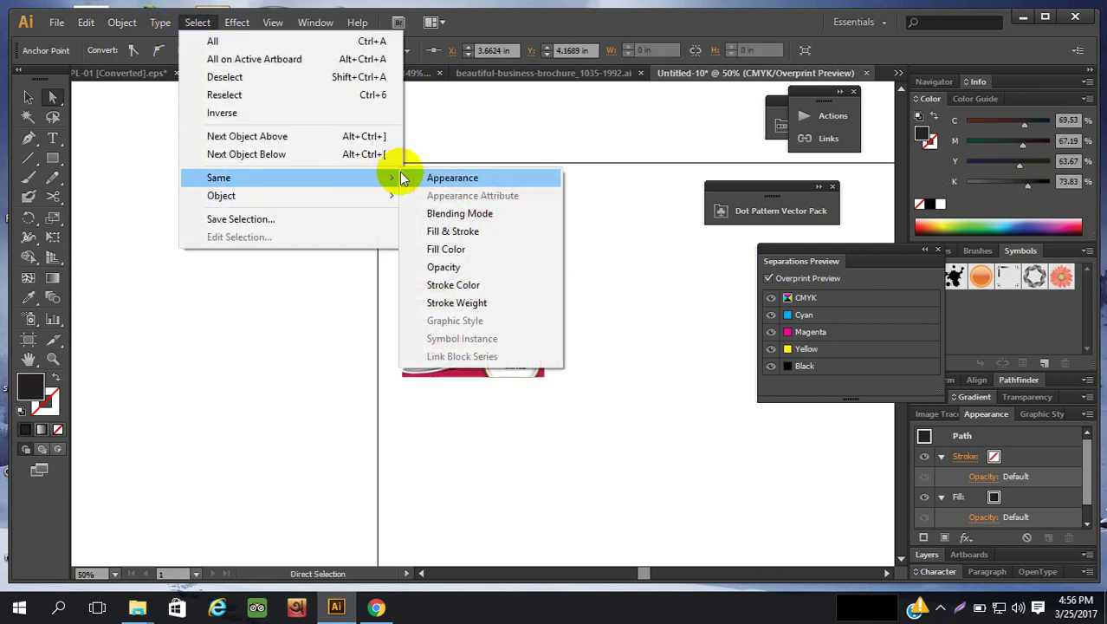
pyautogui.click(480, 234)
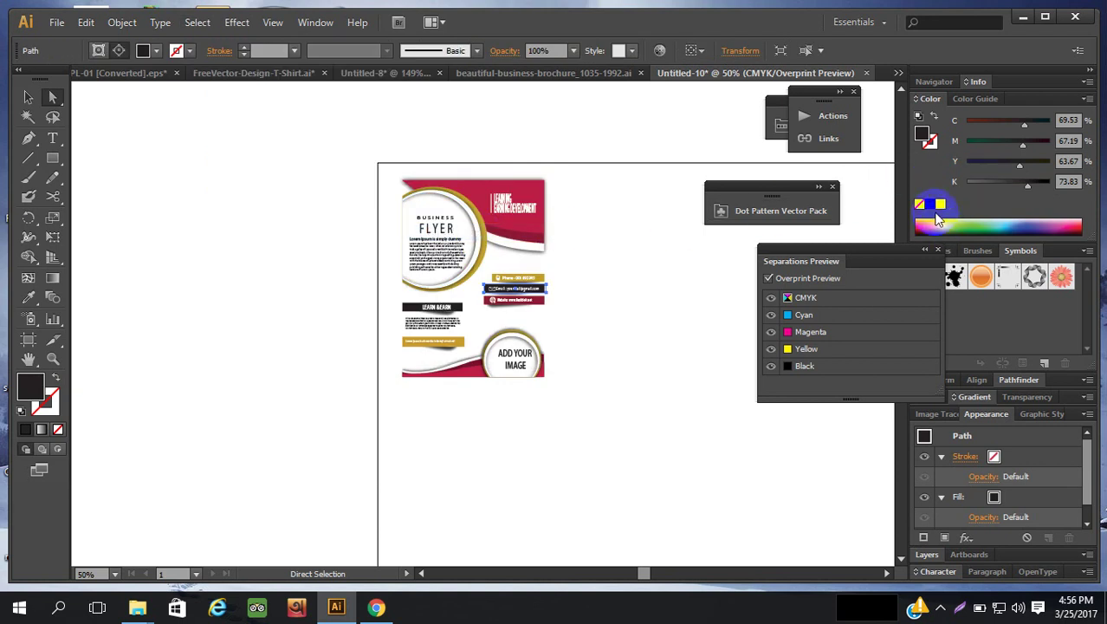
pyautogui.click(930, 206)
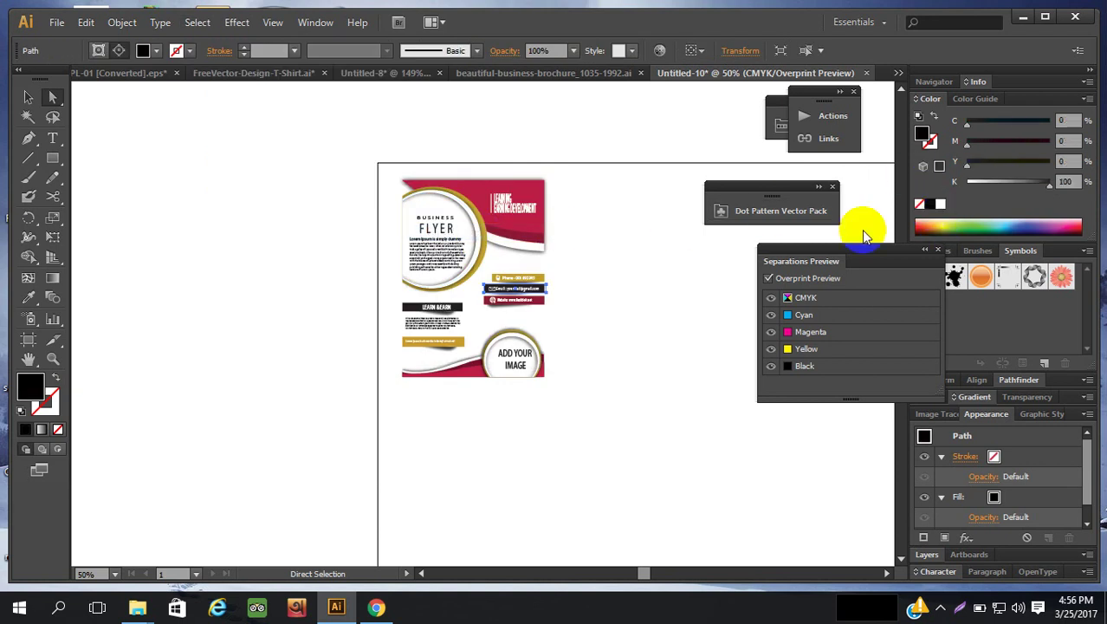
# Hide the Black separation to check both recolored banners without a selection, and show it again.
pyautogui.click(771, 366)
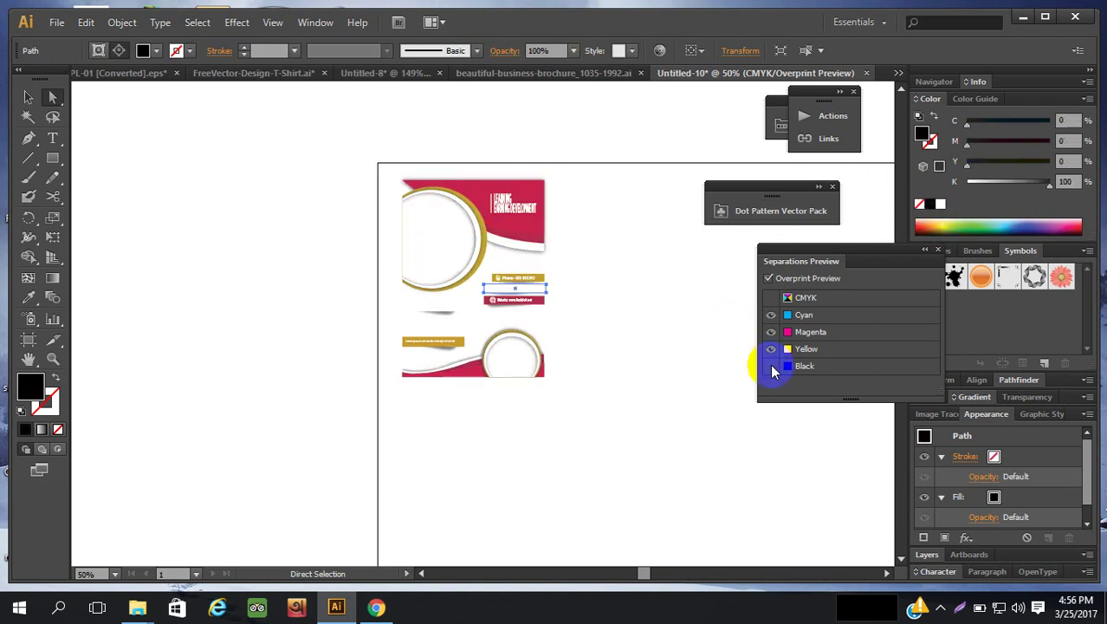
pyautogui.click(646, 336)
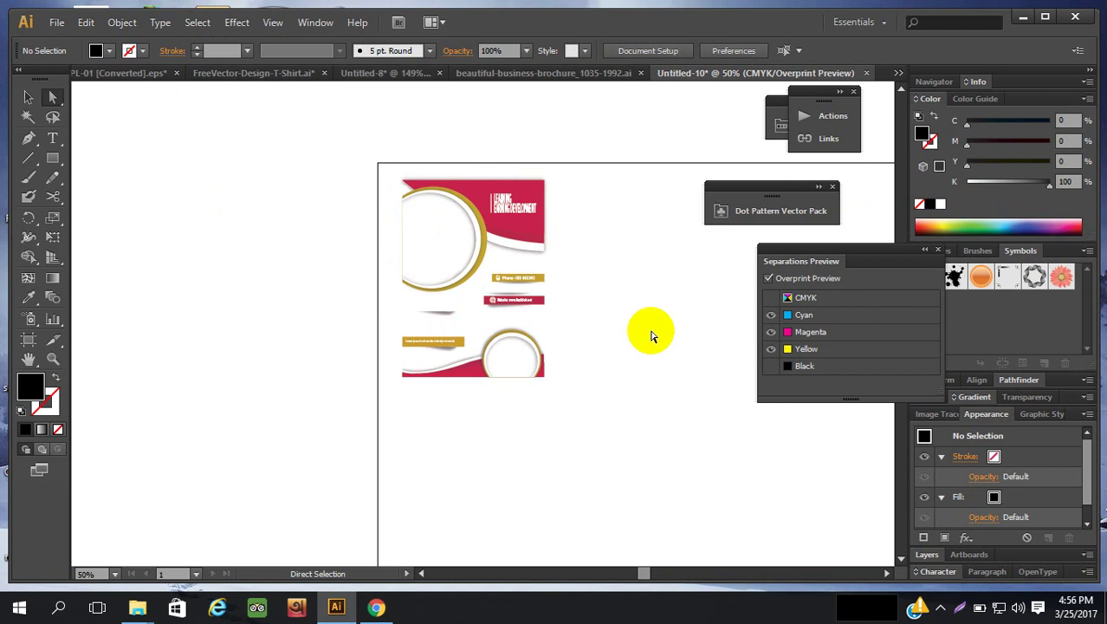
pyautogui.click(771, 366)
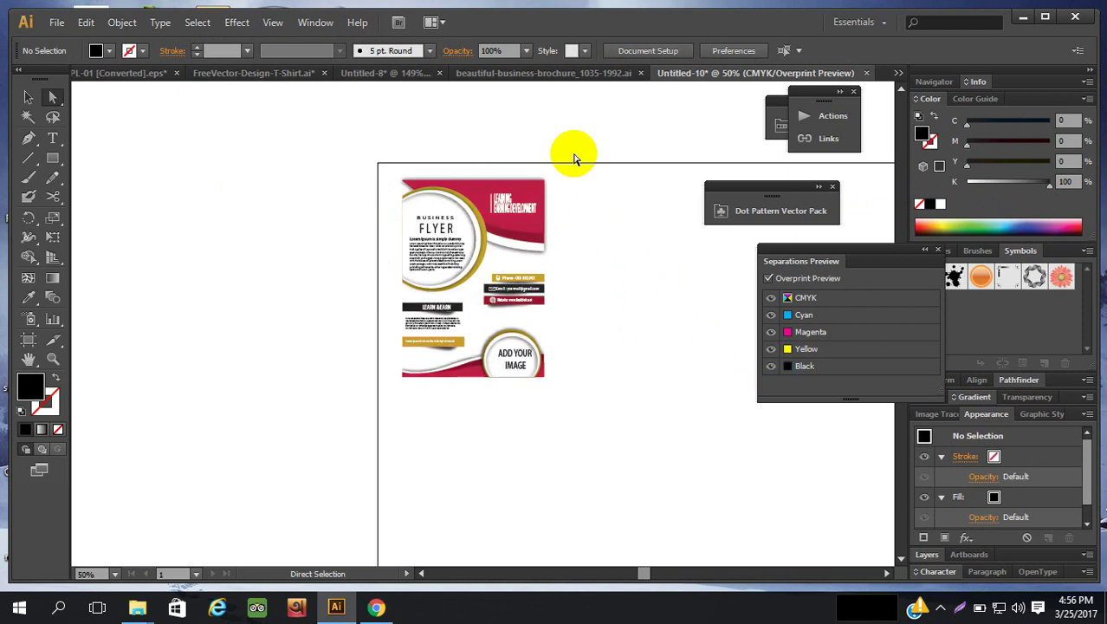
pyautogui.moveTo(574, 158); pyautogui.dragTo(395, 442)
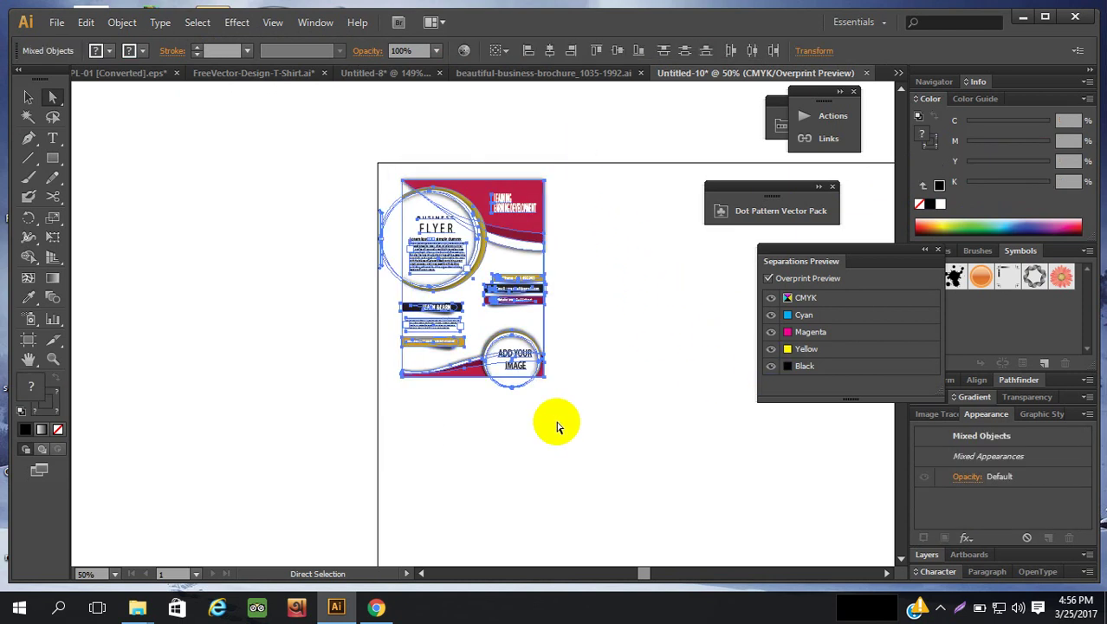
pyautogui.click(639, 385)
pyautogui.click(517, 208)
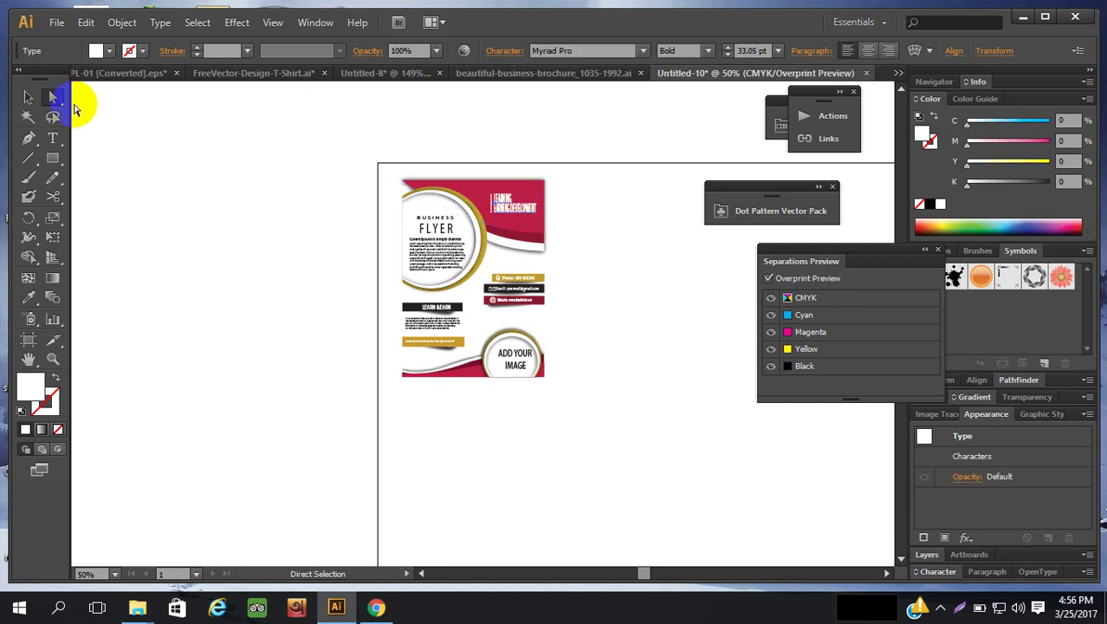
# Select the whole flyer group and enlarge it proportionally from its upper-left corner to about 9.08 by 12.6 in.
pyautogui.click(28, 97)
pyautogui.click(573, 284)
pyautogui.click(495, 214)
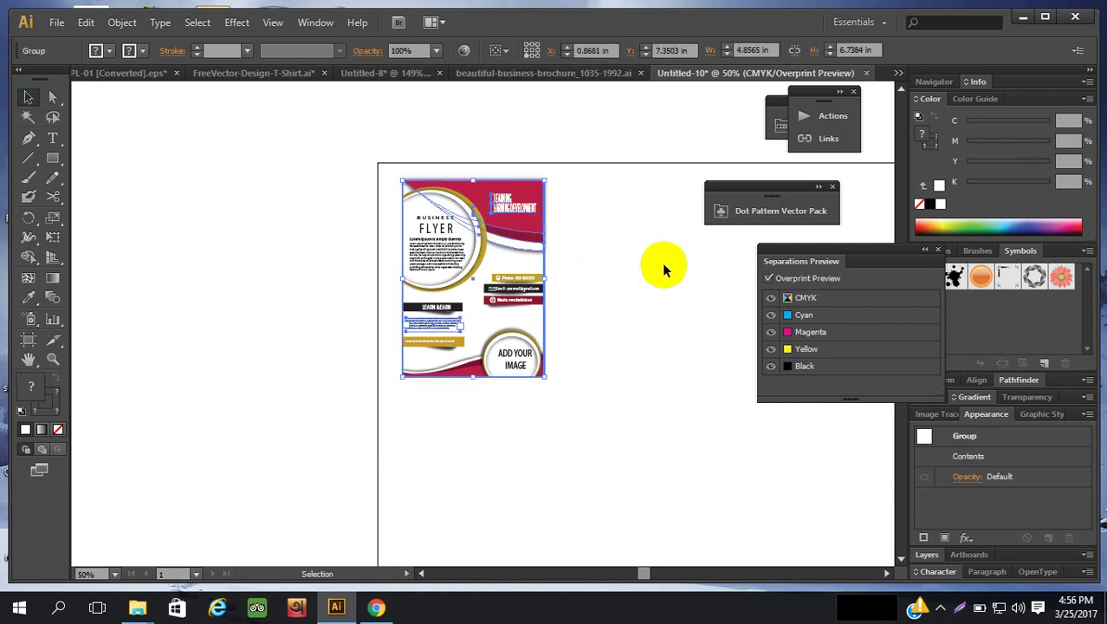
pyautogui.hotkey('ctrl', '-')
pyautogui.hotkey('ctrl', '-')
pyautogui.hotkey('ctrl', '-')
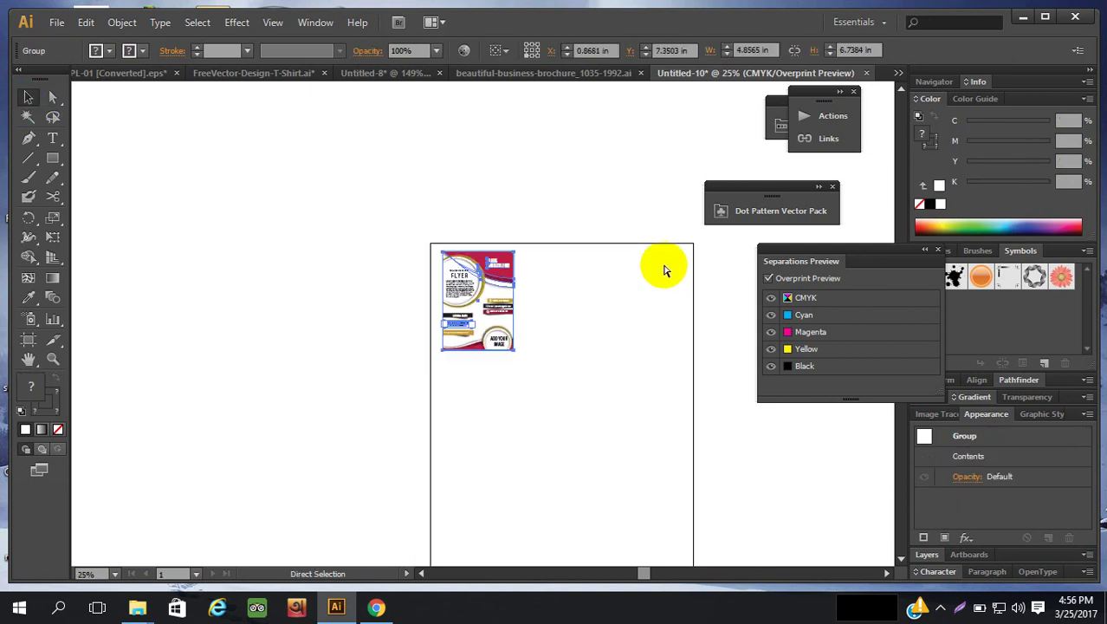
pyautogui.scroll(-3, 633, 275)
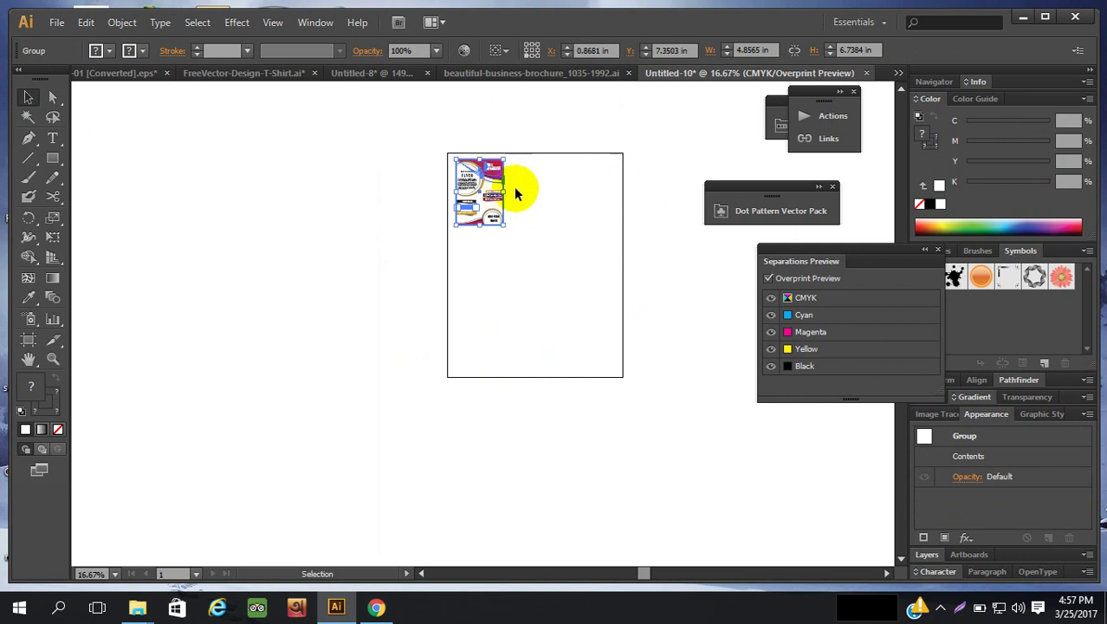
pyautogui.click(570, 186)
pyautogui.click(487, 208)
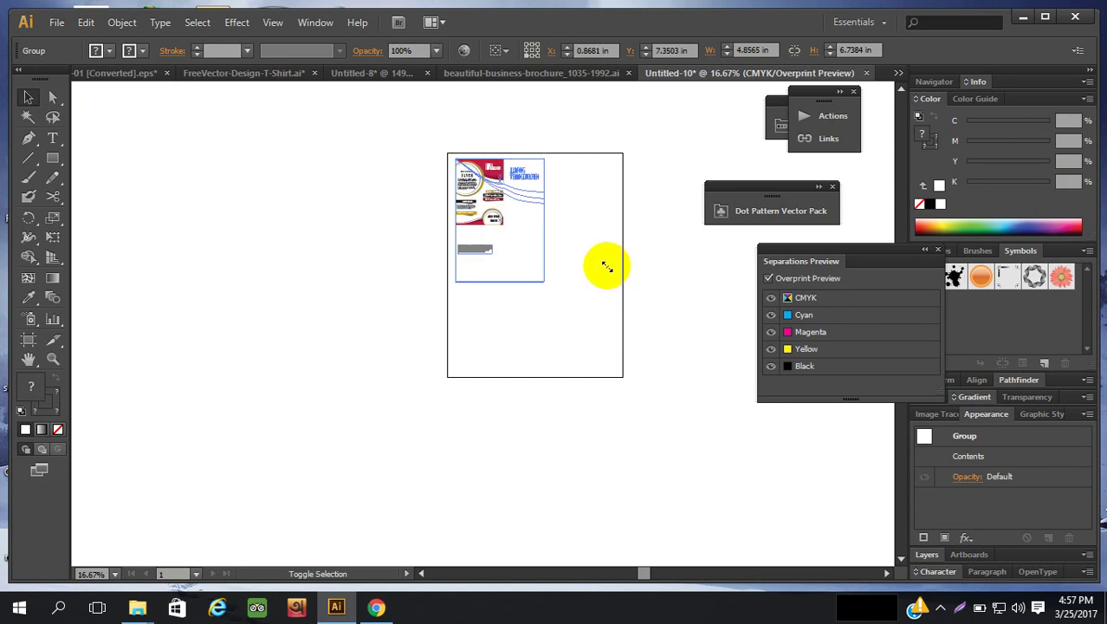
pyautogui.moveTo(607, 266); pyautogui.dragTo(605, 263)
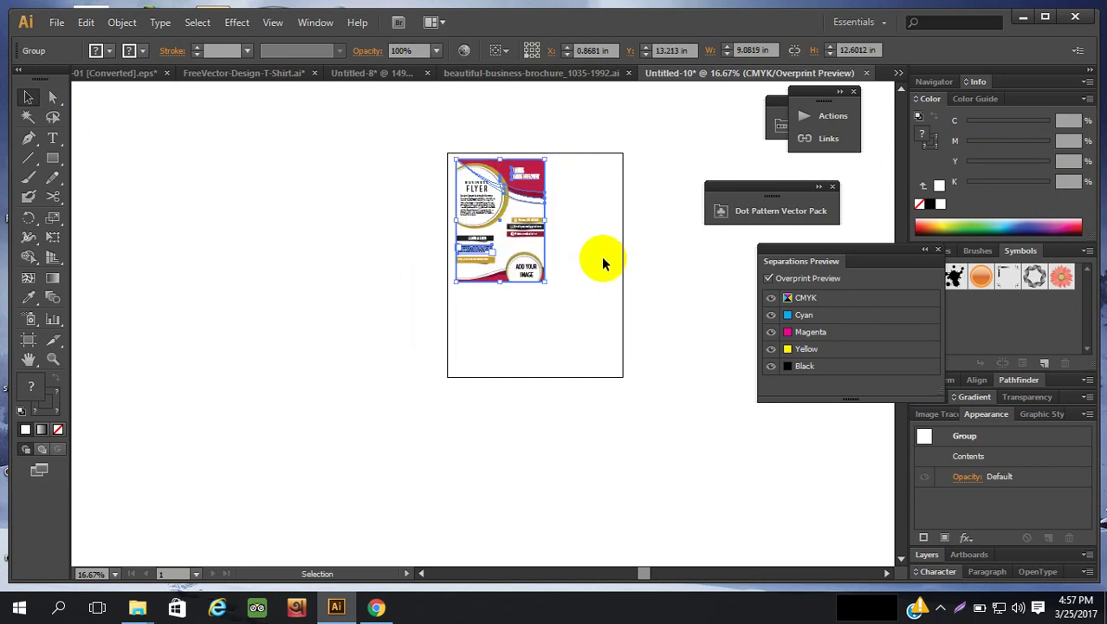
# Move the enlarged flyer into the artboard's upper-left corner, adjust it in small moves to meet the artboard edges, and deselect.
pyautogui.click(634, 291)
pyautogui.click(532, 239)
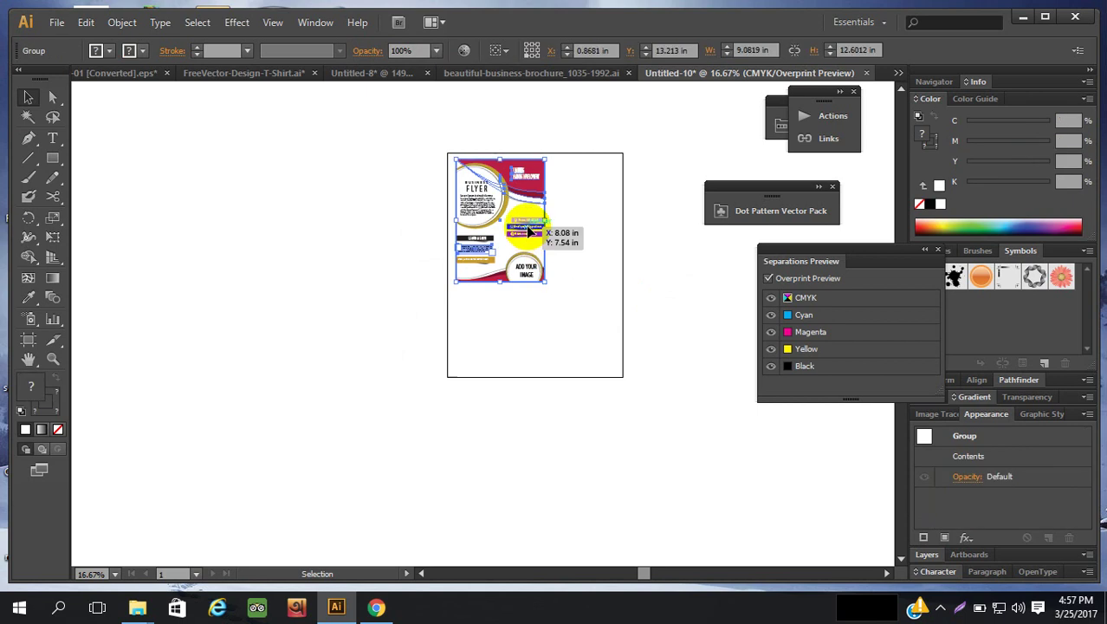
pyautogui.moveTo(528, 228); pyautogui.dragTo(510, 220)
pyautogui.click(573, 218)
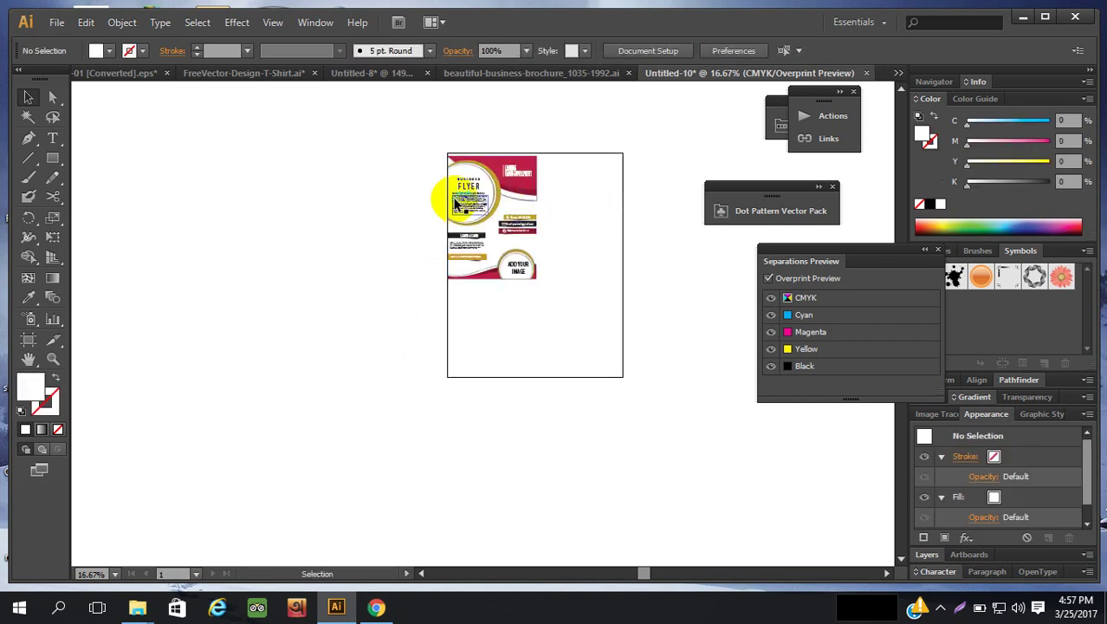
pyautogui.click(497, 199)
pyautogui.moveTo(499, 199); pyautogui.dragTo(511, 213)
pyautogui.click(608, 267)
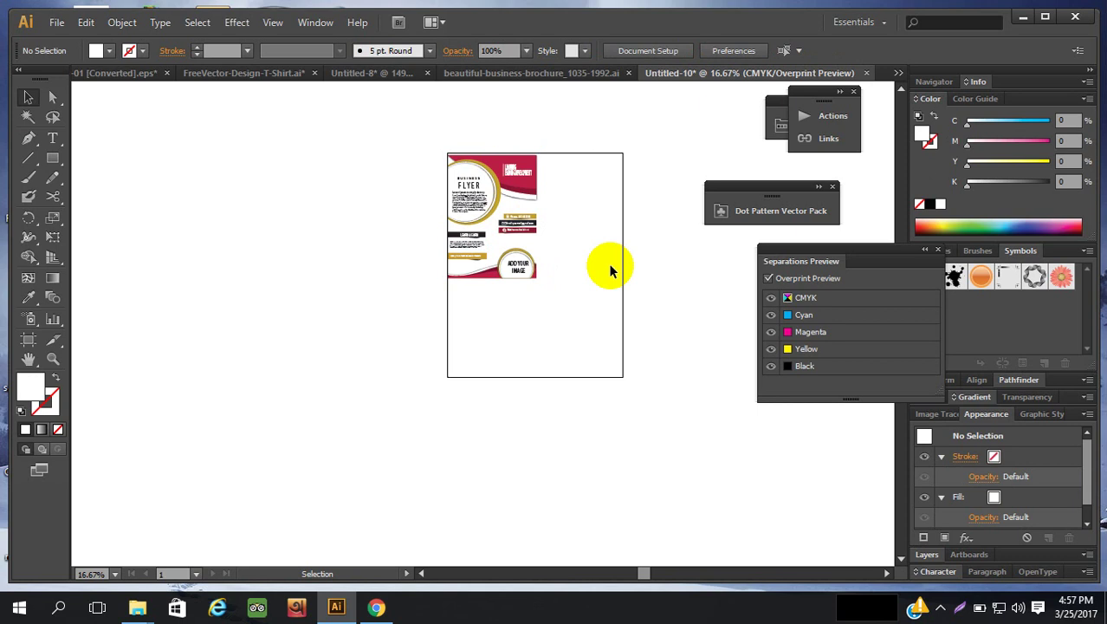
pyautogui.moveTo(532, 229); pyautogui.dragTo(529, 230)
pyautogui.click(566, 232)
pyautogui.moveTo(526, 155); pyautogui.dragTo(521, 159)
pyautogui.click(581, 199)
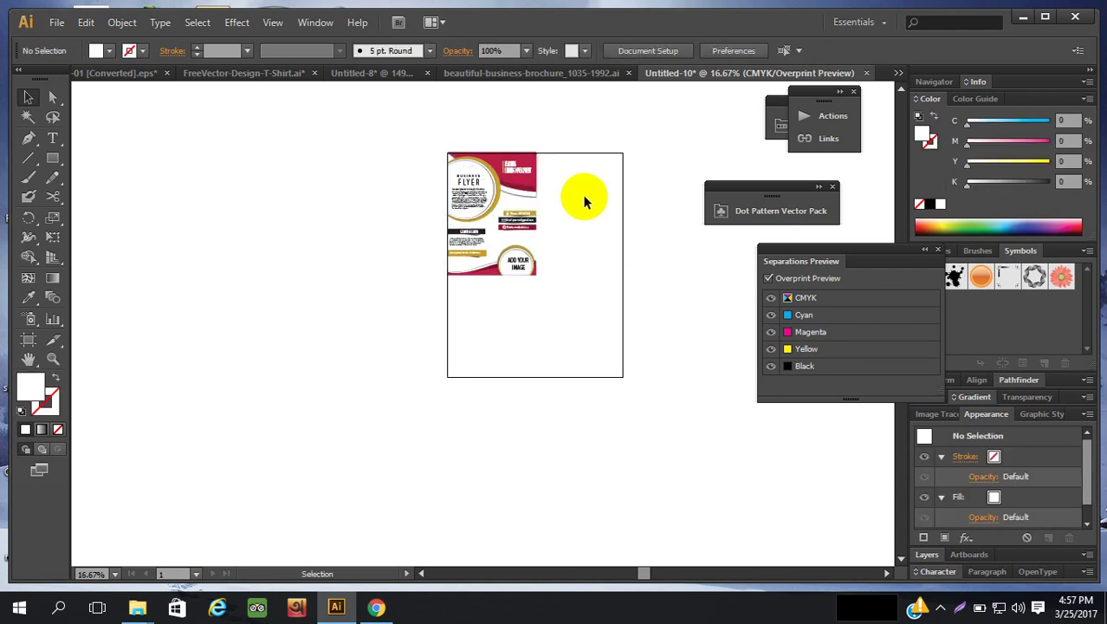
# Place a copy of the flyer directly beside the original on the artboard, and delete that copy.
pyautogui.click(528, 202)
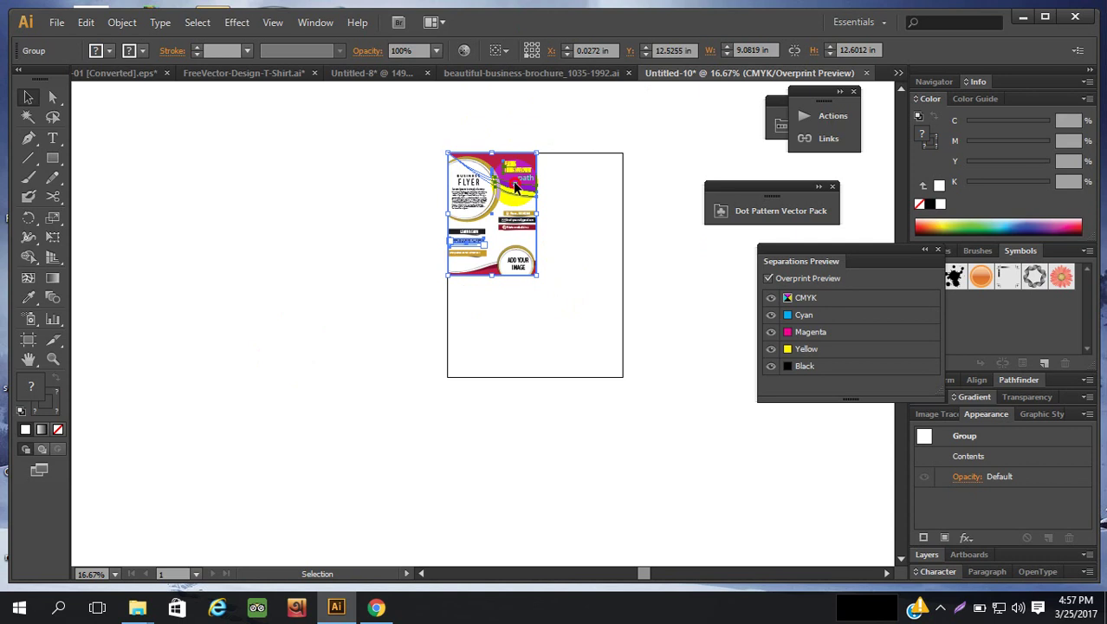
pyautogui.moveTo(516, 186); pyautogui.dragTo(593, 174)
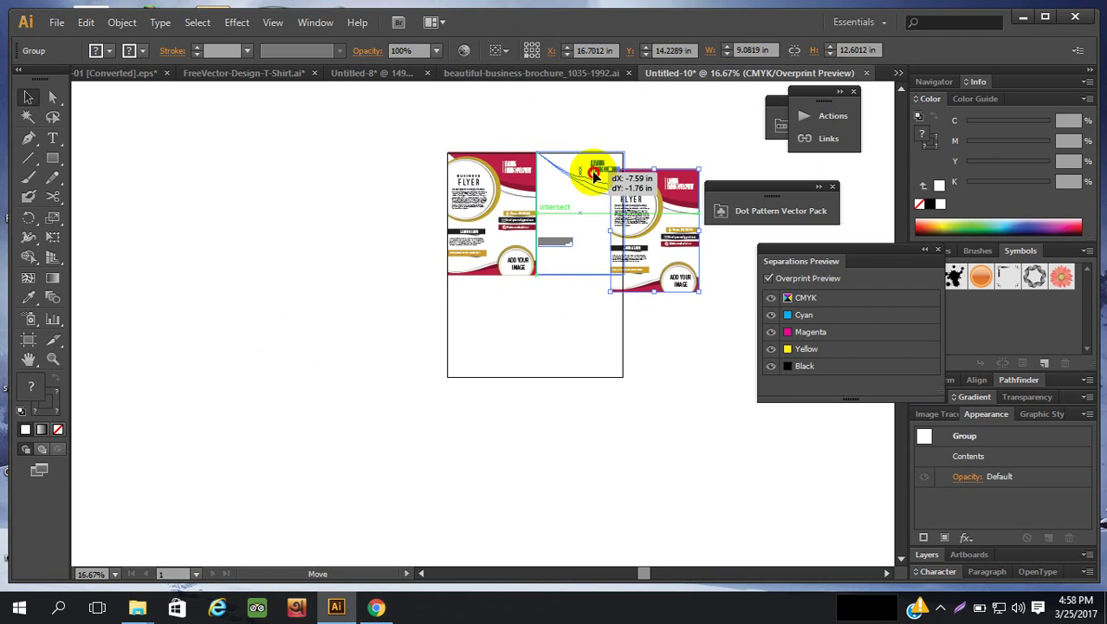
pyautogui.moveTo(593, 175); pyautogui.dragTo(595, 174)
pyautogui.click(675, 136)
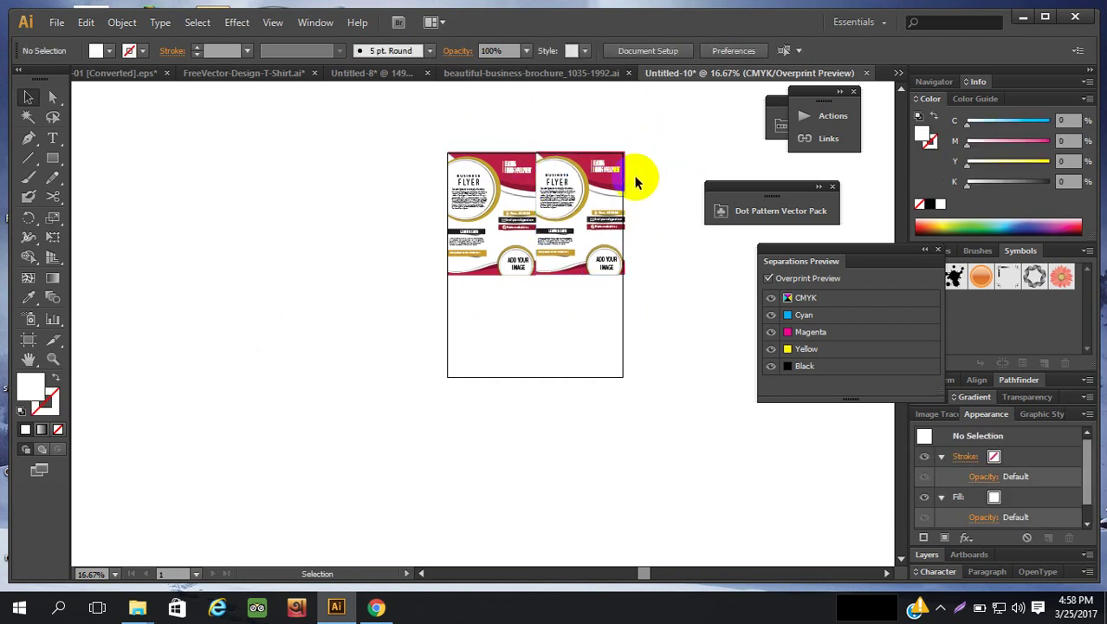
pyautogui.click(606, 185)
pyautogui.press('Delete')
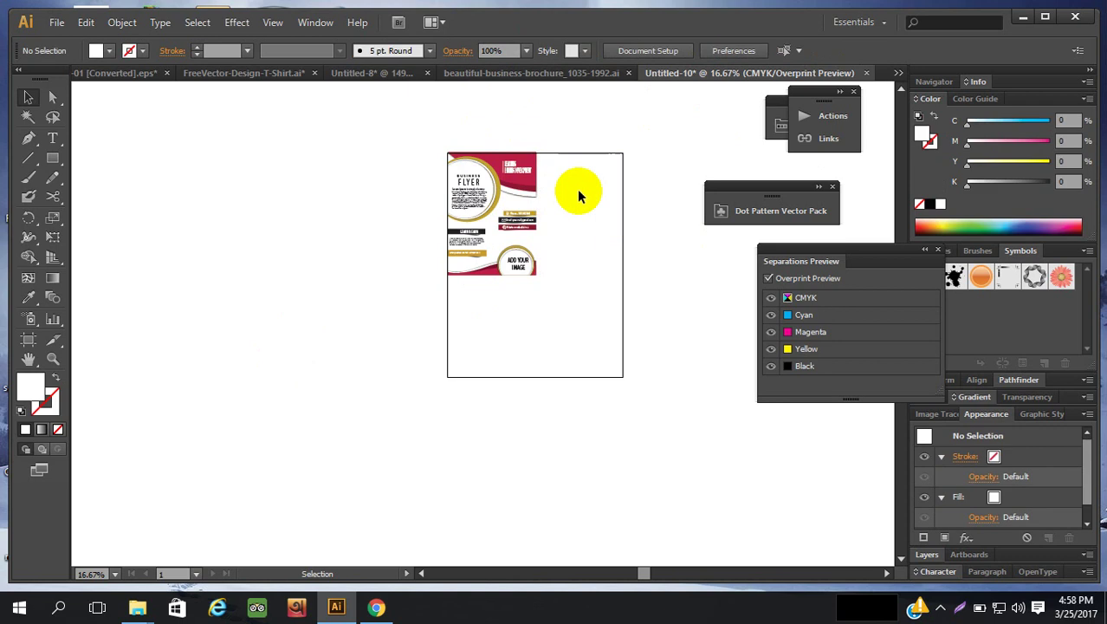
# Place a duplicate of the flyer outside the artboard on its left side, and deselect.
pyautogui.click(506, 173)
pyautogui.click(751, 50)
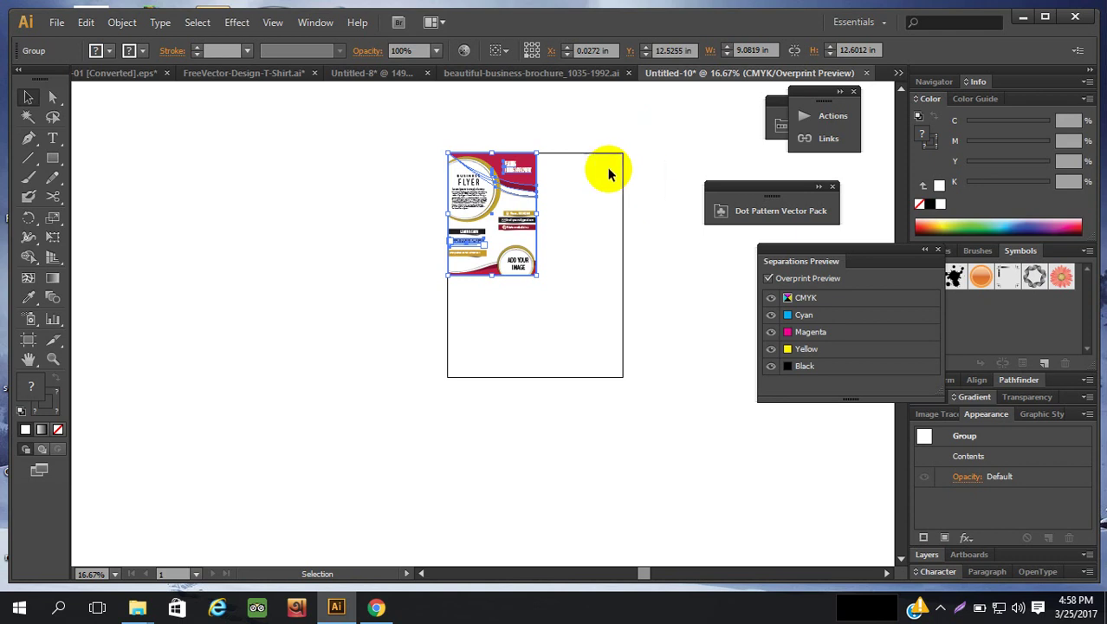
pyautogui.moveTo(517, 199); pyautogui.dragTo(379, 270)
pyautogui.click(501, 305)
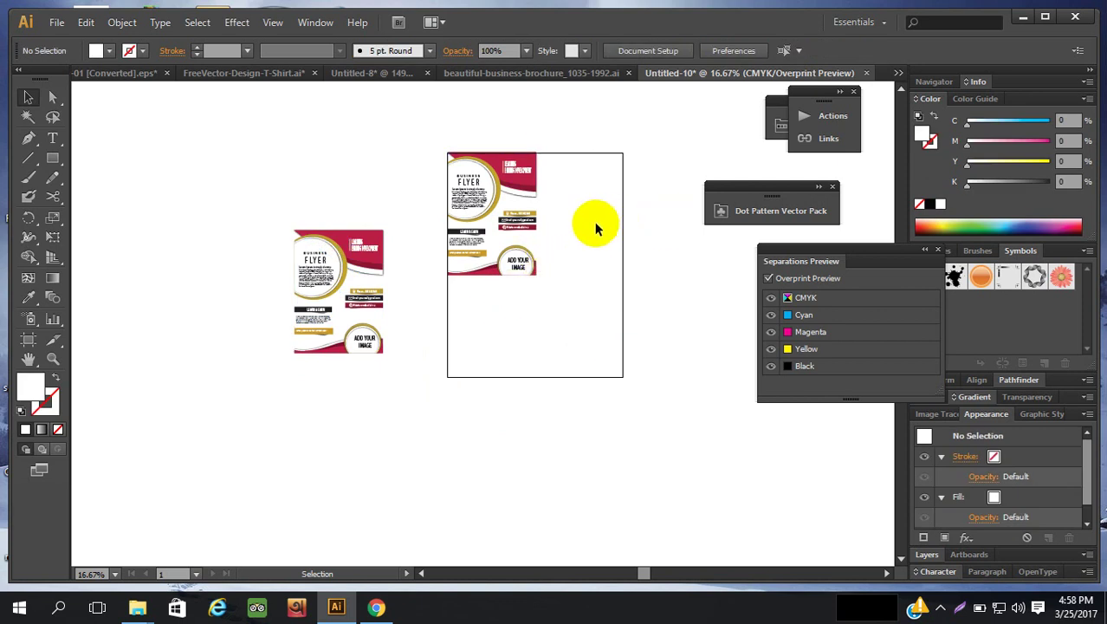
# Select the flyer on the artboard and its outside copy to examine their size and extents.
pyautogui.click(485, 215)
pyautogui.click(351, 249)
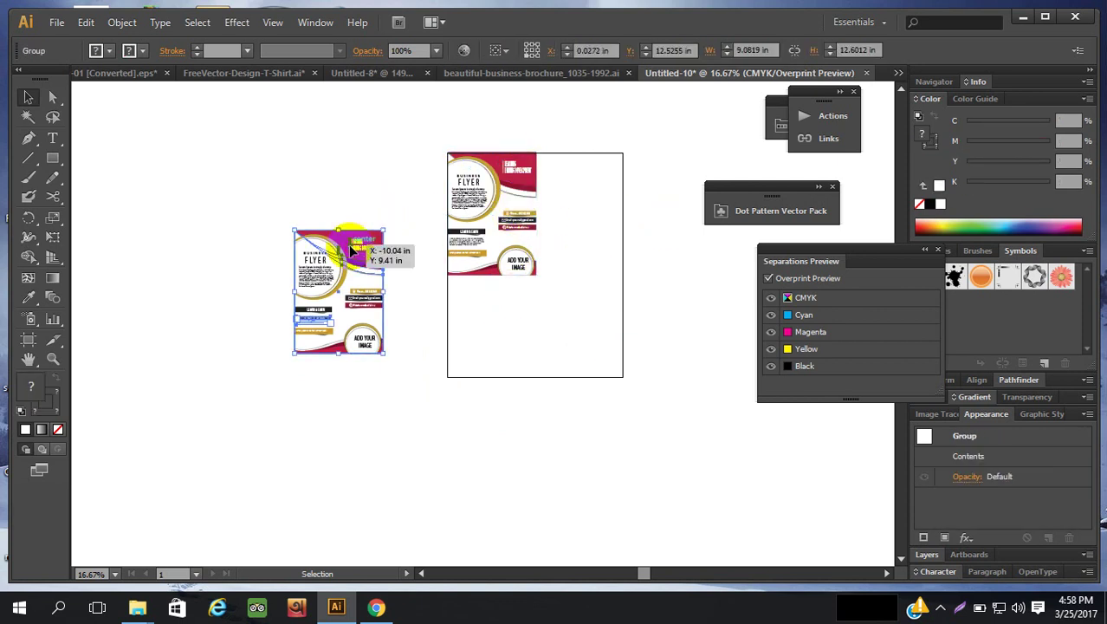
pyautogui.moveTo(351, 250); pyautogui.dragTo(537, 275)
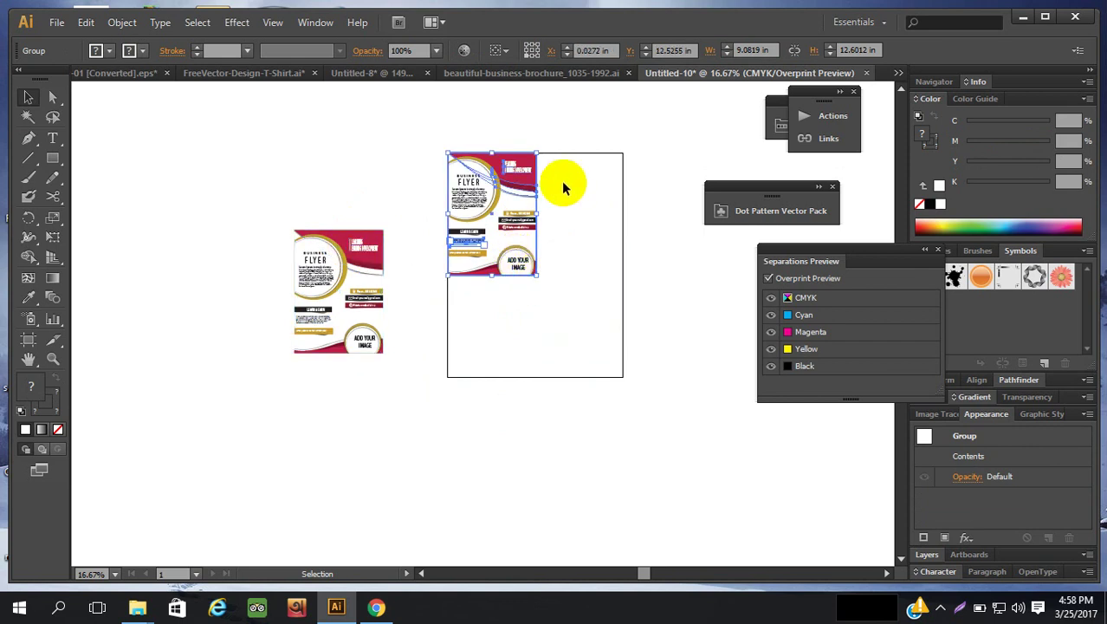
pyautogui.click(585, 196)
pyautogui.click(514, 199)
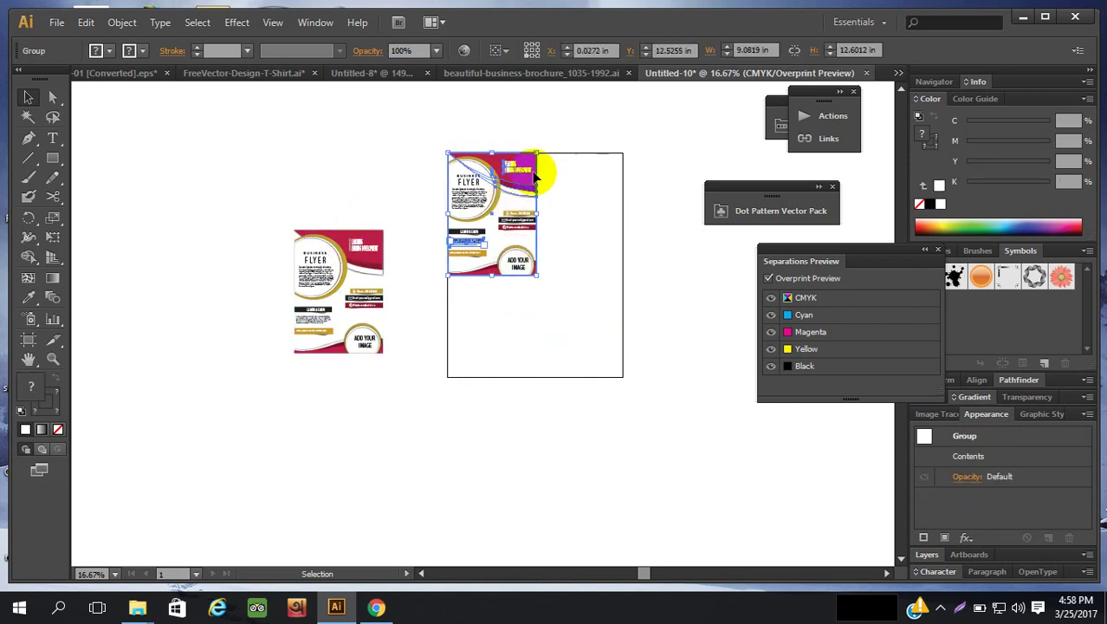
pyautogui.click(765, 54)
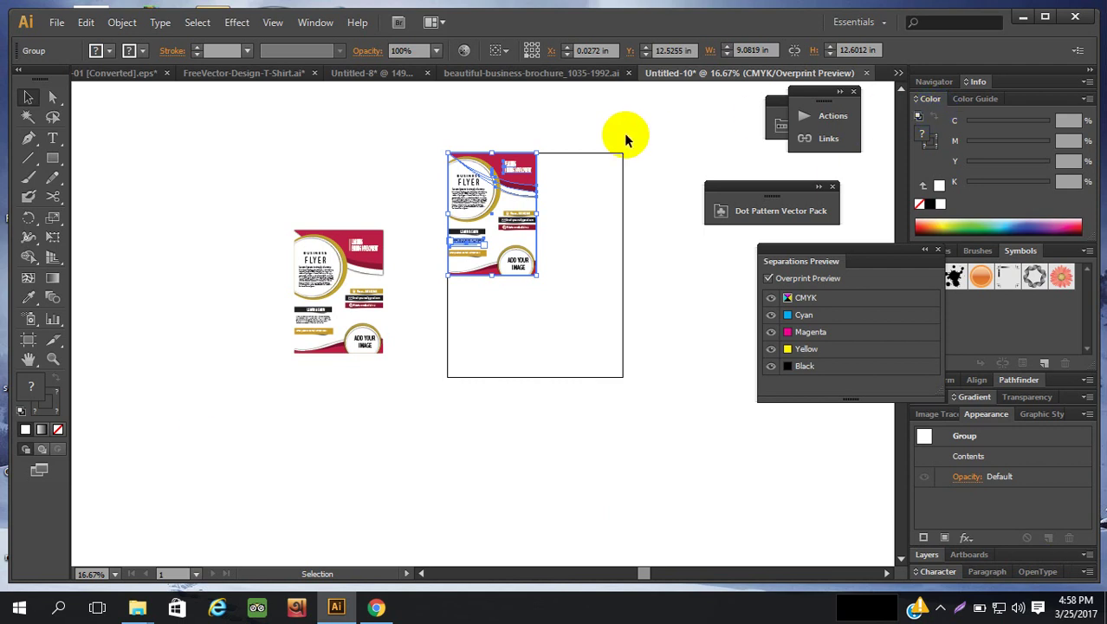
pyautogui.click(628, 155)
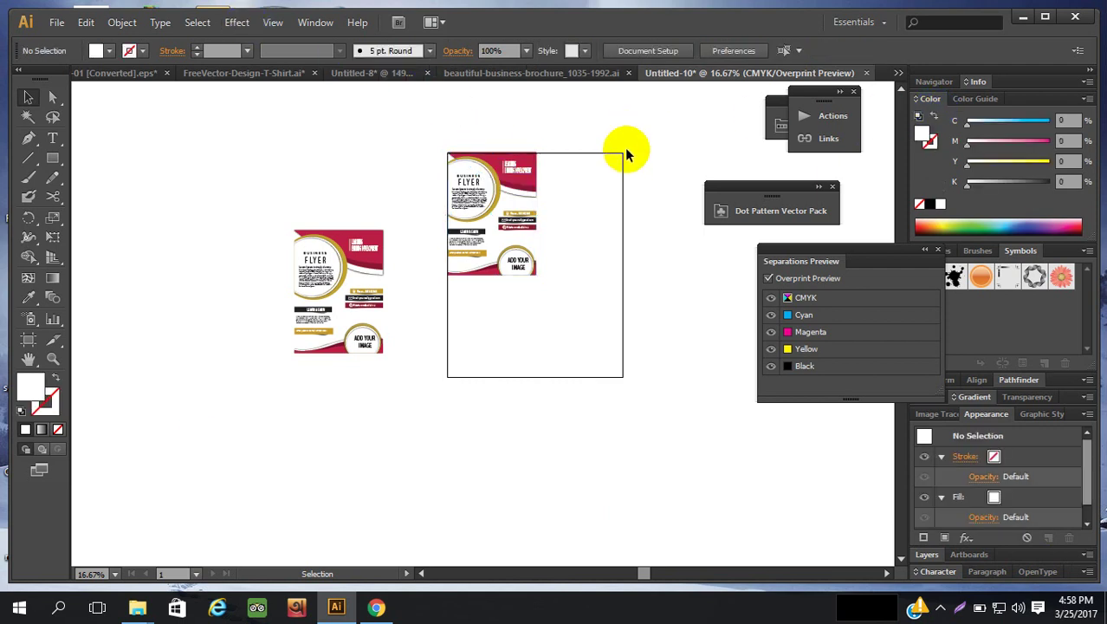
pyautogui.click(477, 202)
pyautogui.click(592, 208)
pyautogui.click(477, 187)
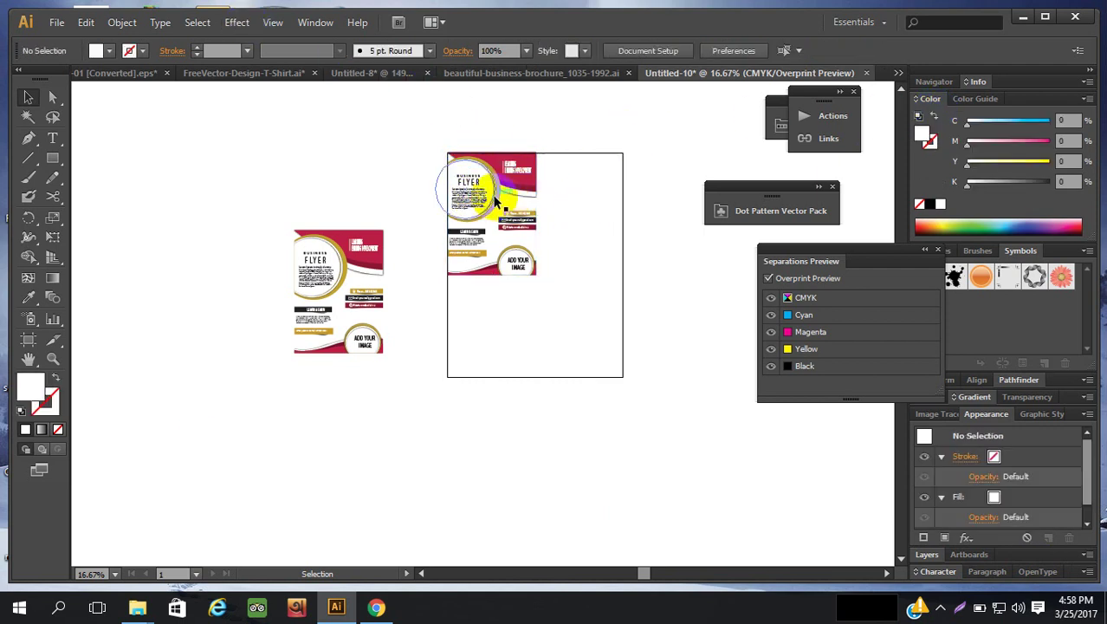
pyautogui.click(572, 197)
pyautogui.click(477, 202)
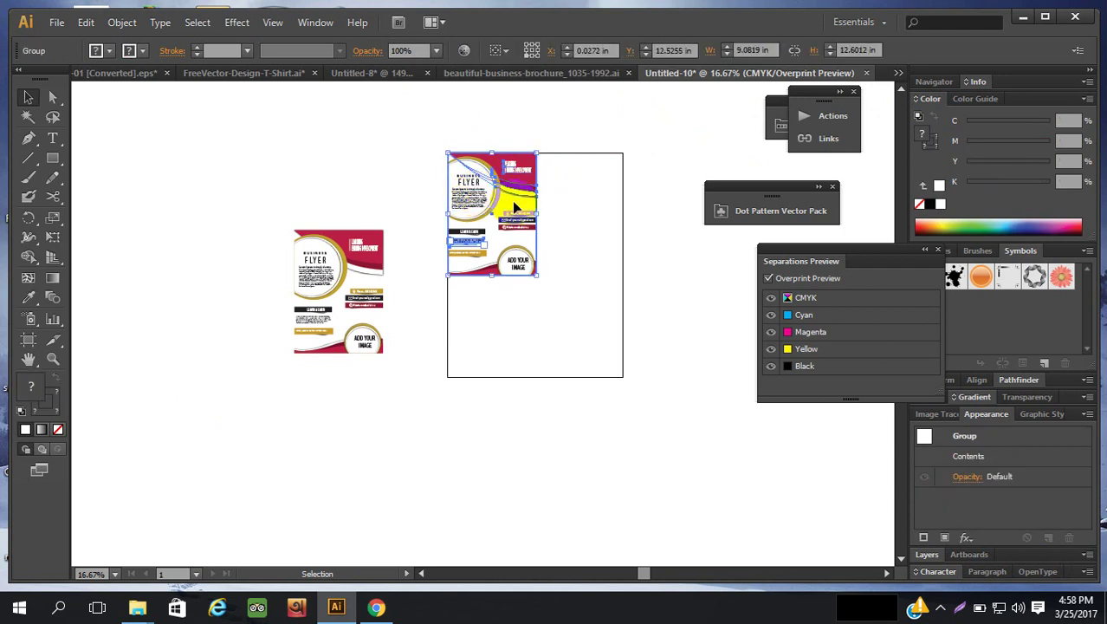
# Move the flyer copy outside the artboard farther to the left and slightly up.
pyautogui.click(563, 210)
pyautogui.click(358, 251)
pyautogui.moveTo(358, 250); pyautogui.dragTo(262, 209)
# Expand the appearance of the flyer on the artboard, and expand its object, fill and stroke.
pyautogui.click(518, 173)
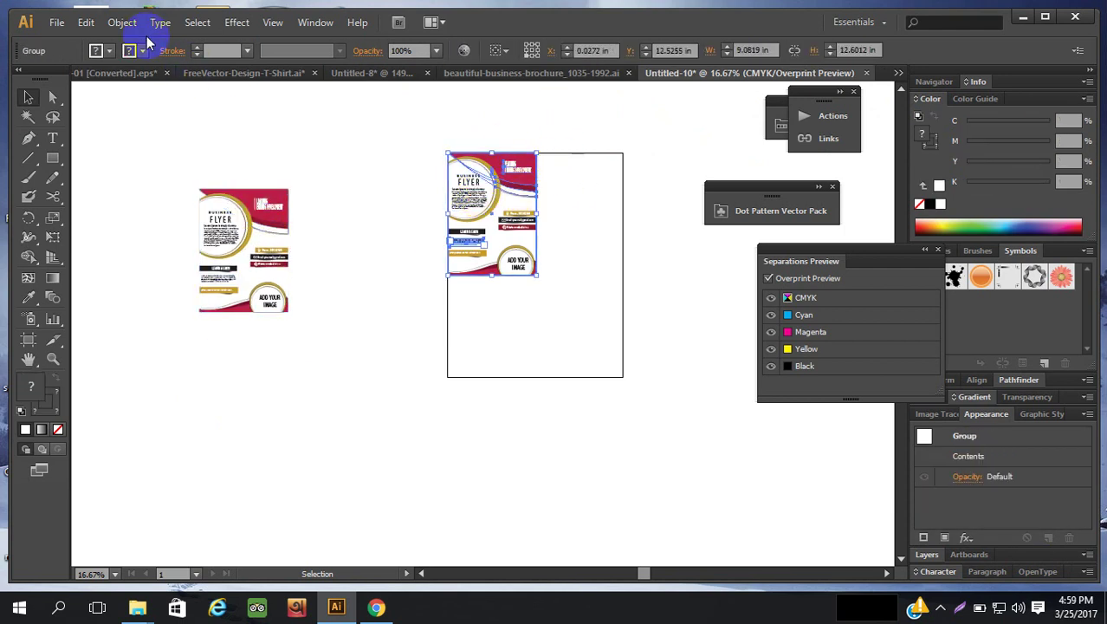
pyautogui.click(118, 23)
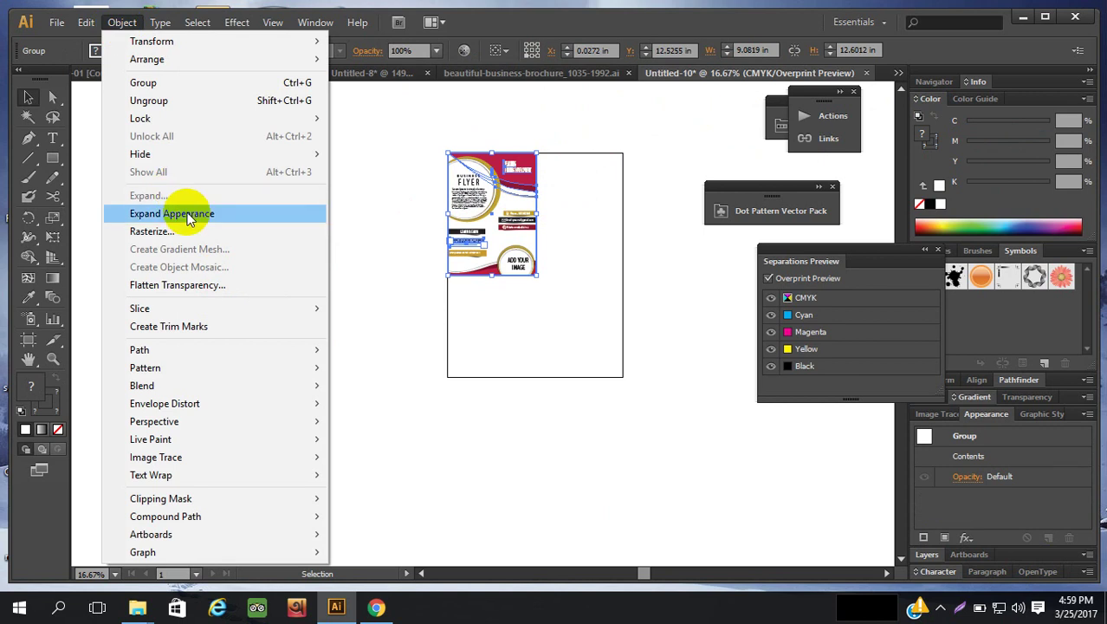
pyautogui.click(218, 213)
pyautogui.click(122, 23)
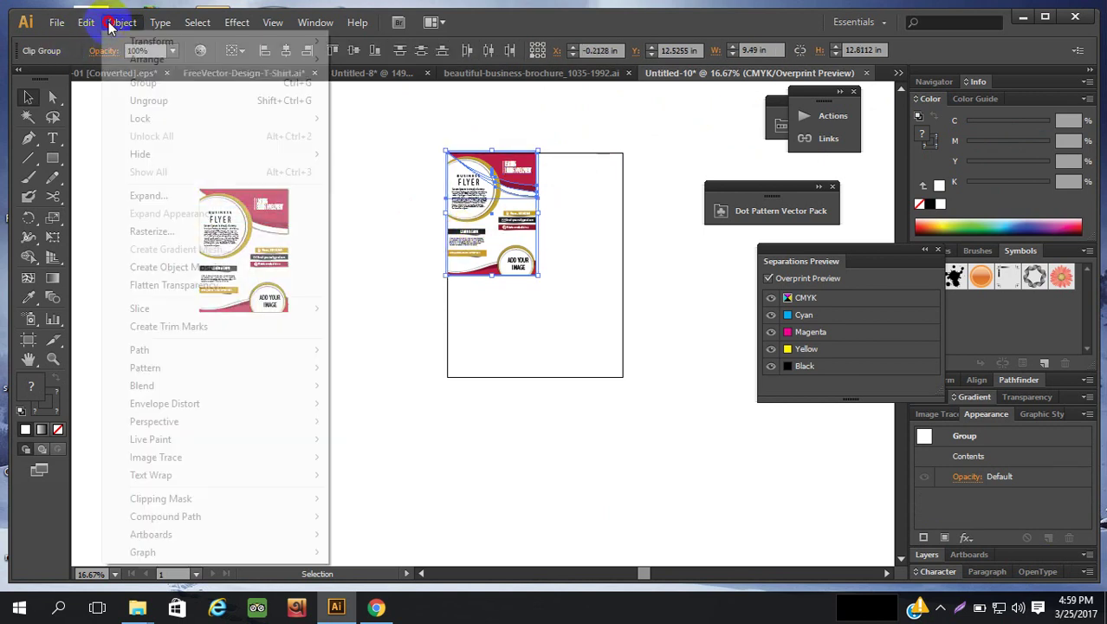
pyautogui.click(197, 199)
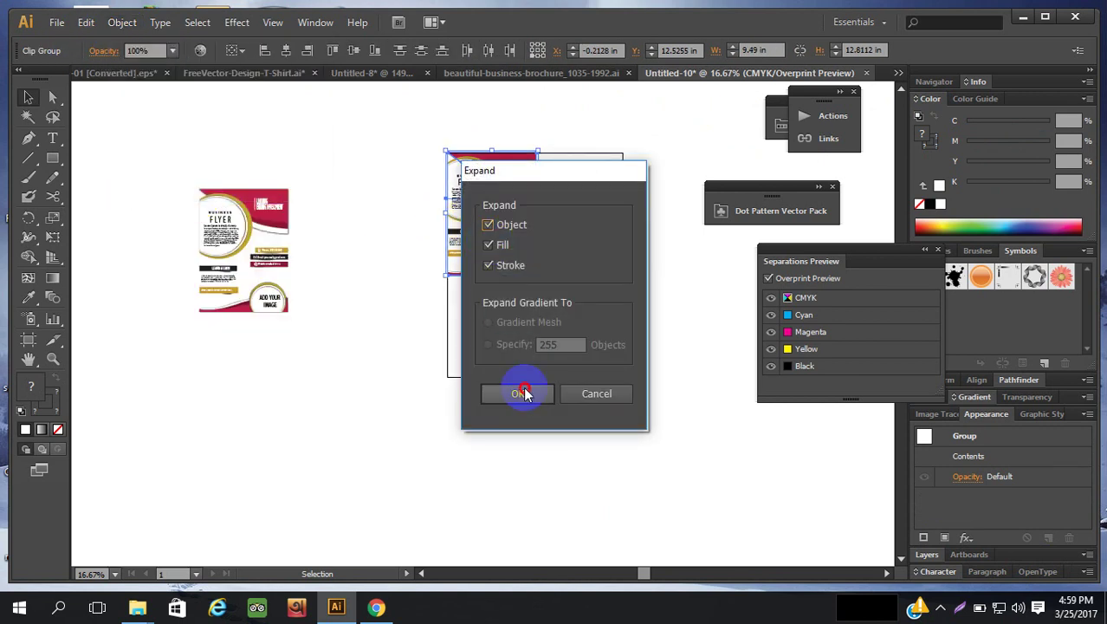
pyautogui.click(521, 391)
pyautogui.click(599, 256)
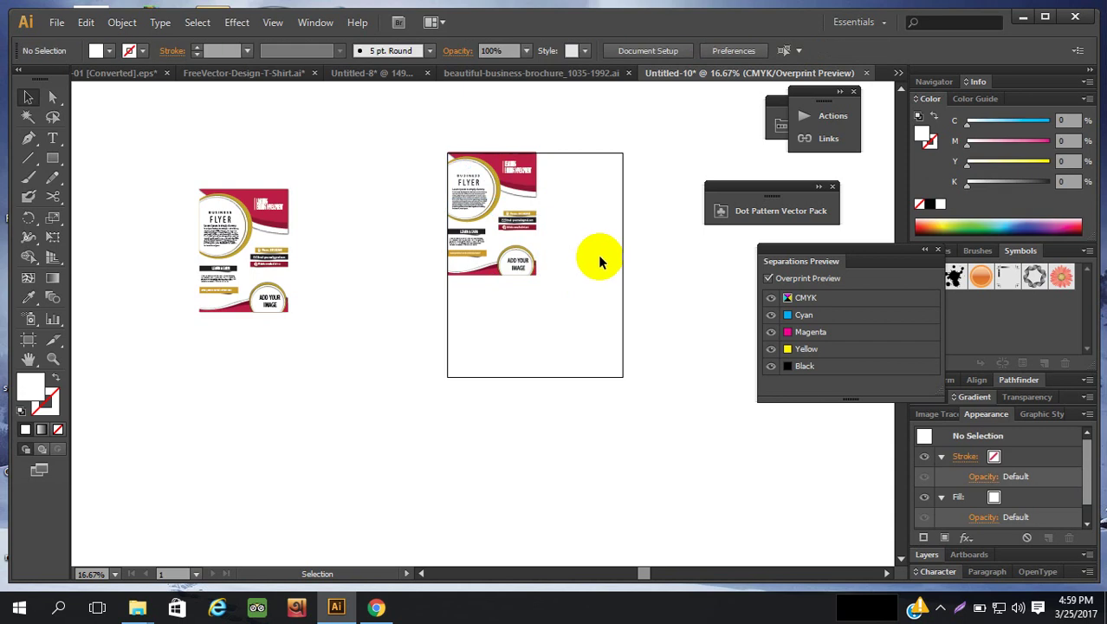
# Isolate the expanded flyer's nested clip group, select its circle and text group to inspect the outlines, and exit isolation.
pyautogui.click(472, 211)
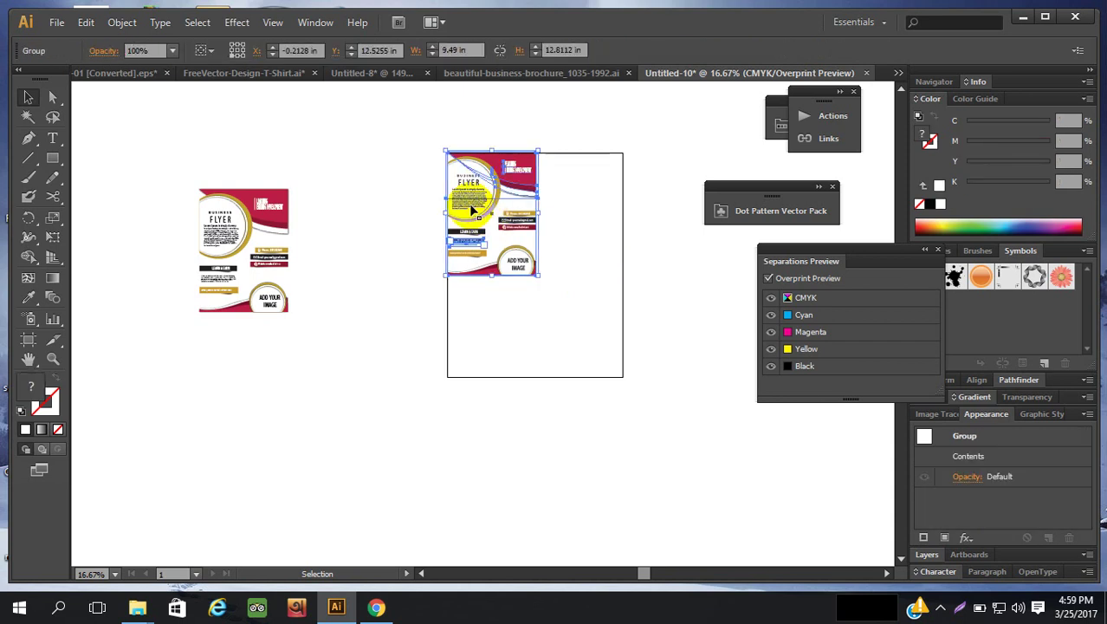
pyautogui.click(573, 213)
pyautogui.click(53, 359)
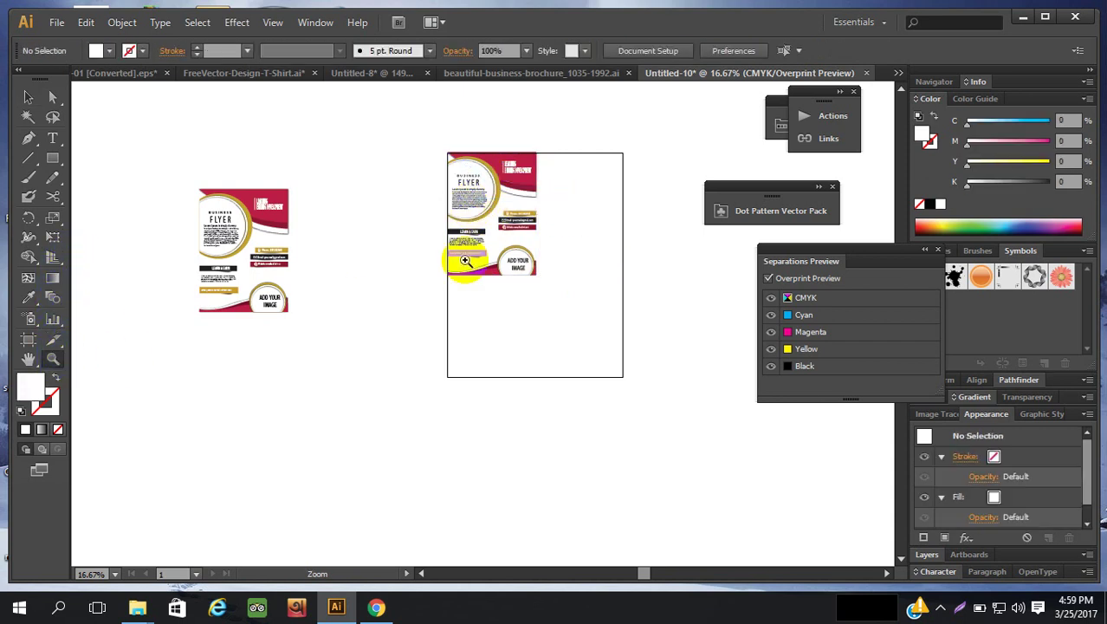
pyautogui.moveTo(448, 163); pyautogui.dragTo(553, 293)
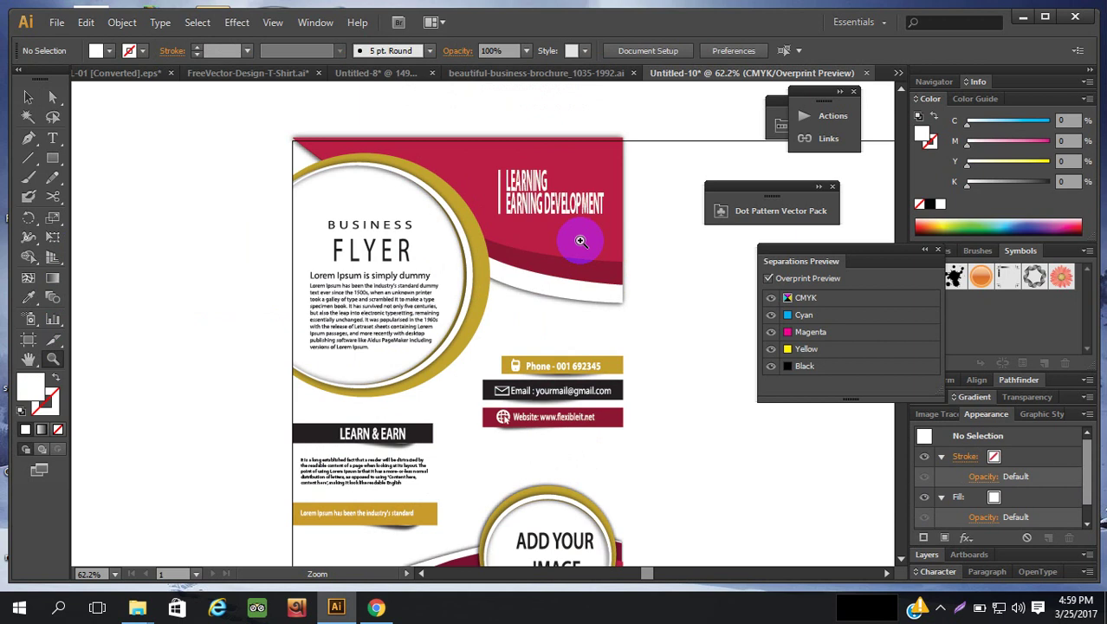
pyautogui.click(53, 97)
pyautogui.click(385, 320)
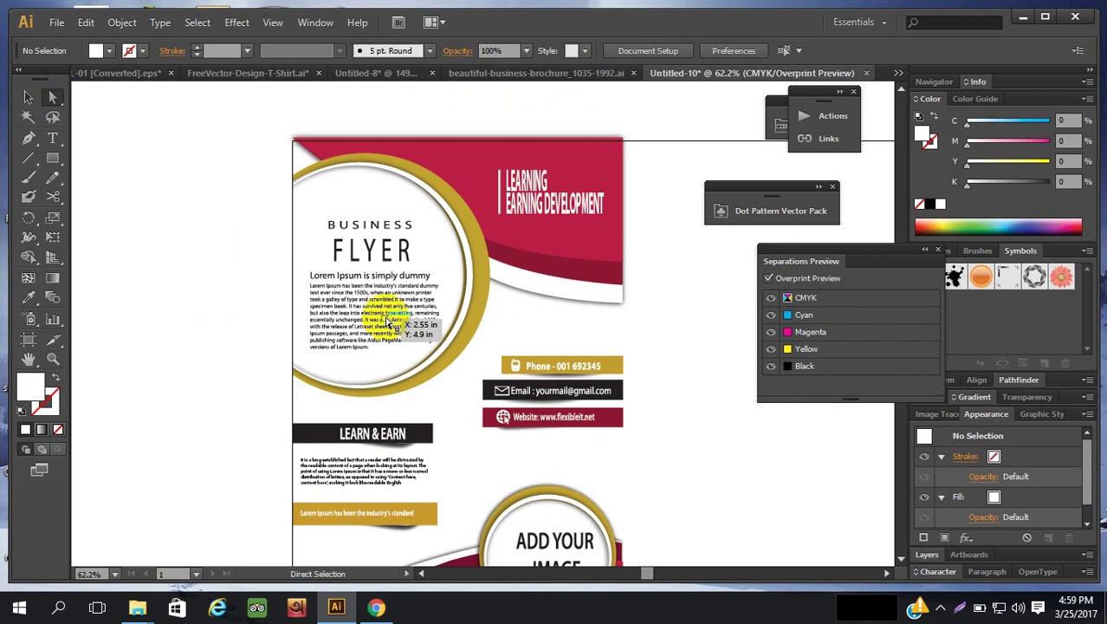
pyautogui.press('v')
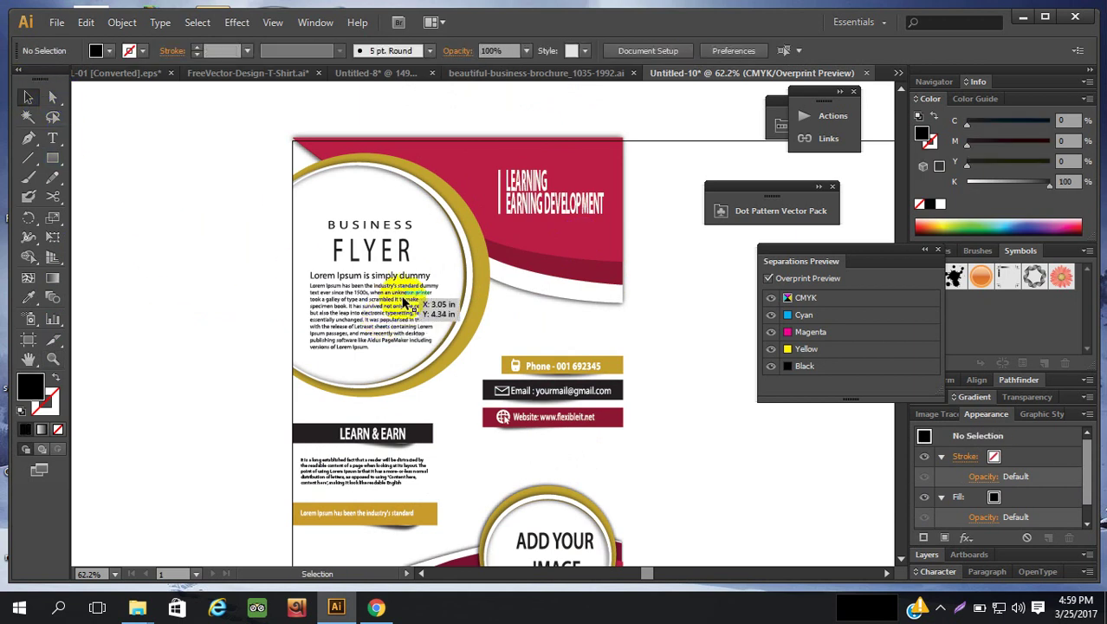
pyautogui.click(392, 297)
pyautogui.doubleClick(392, 297)
pyautogui.click(372, 291)
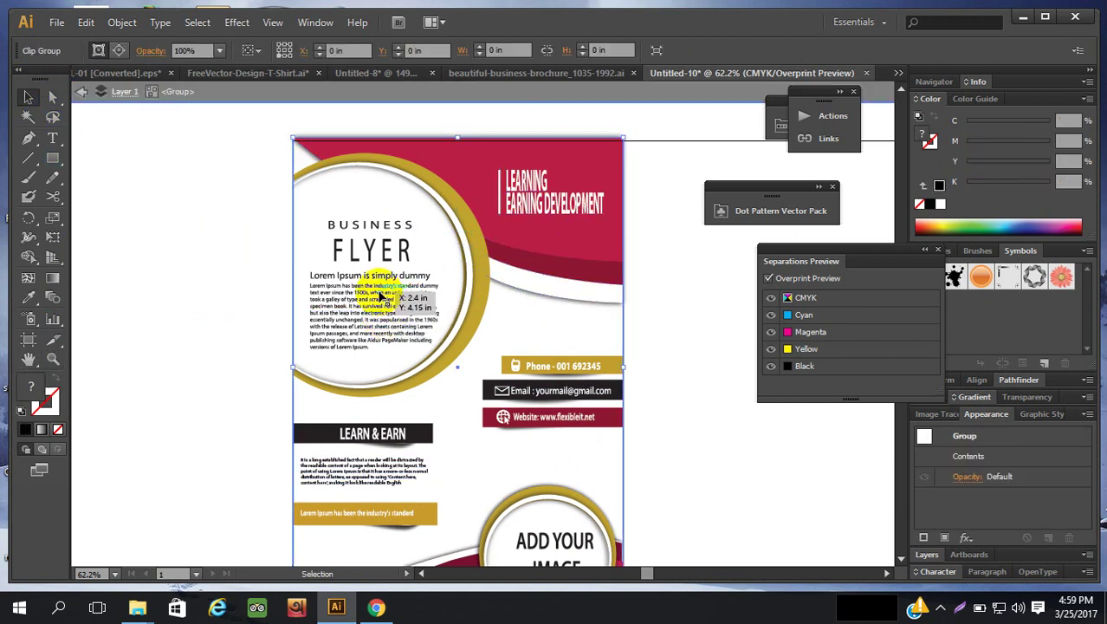
pyautogui.doubleClick(362, 284)
pyautogui.click(356, 279)
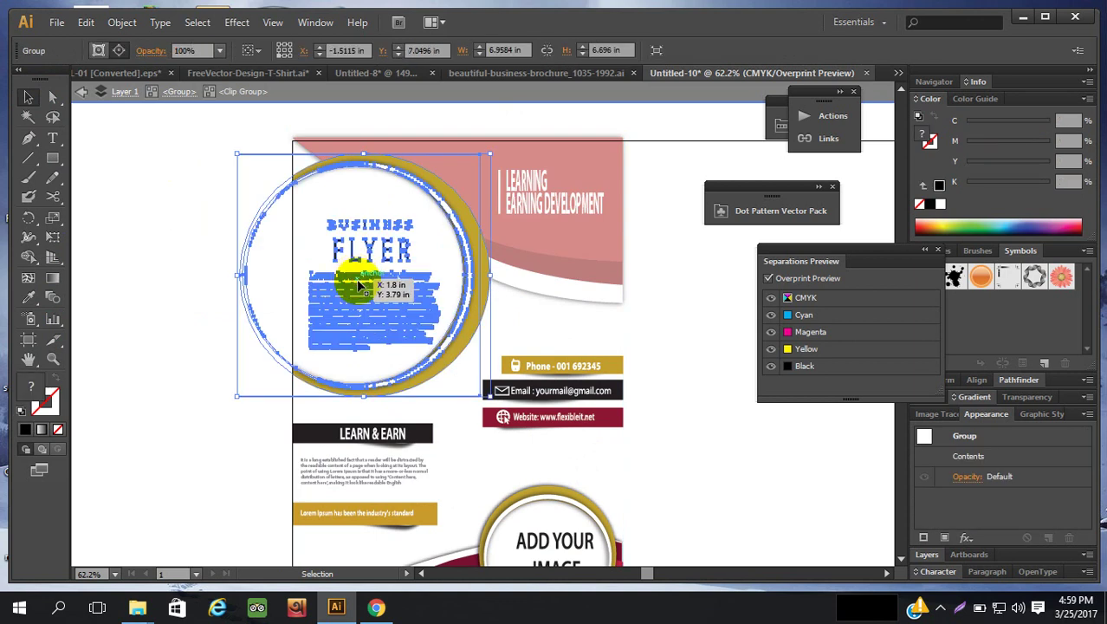
pyautogui.click(676, 260)
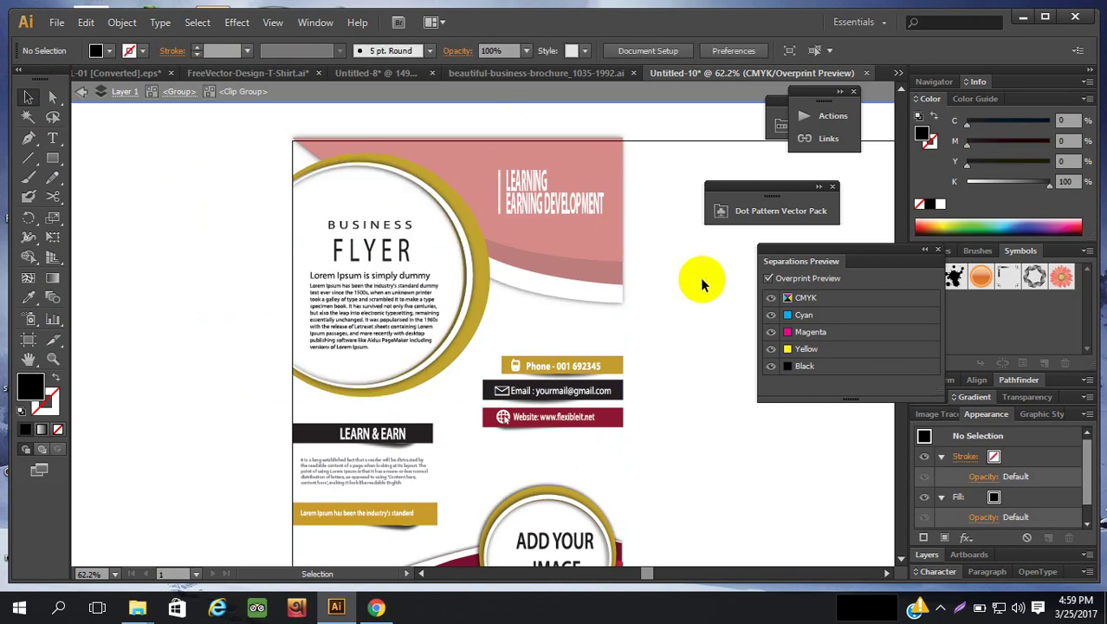
pyautogui.doubleClick(702, 284)
# Check the selection of the whole flyer, isolate its circle and text group once more, and leave isolation.
pyautogui.click(395, 314)
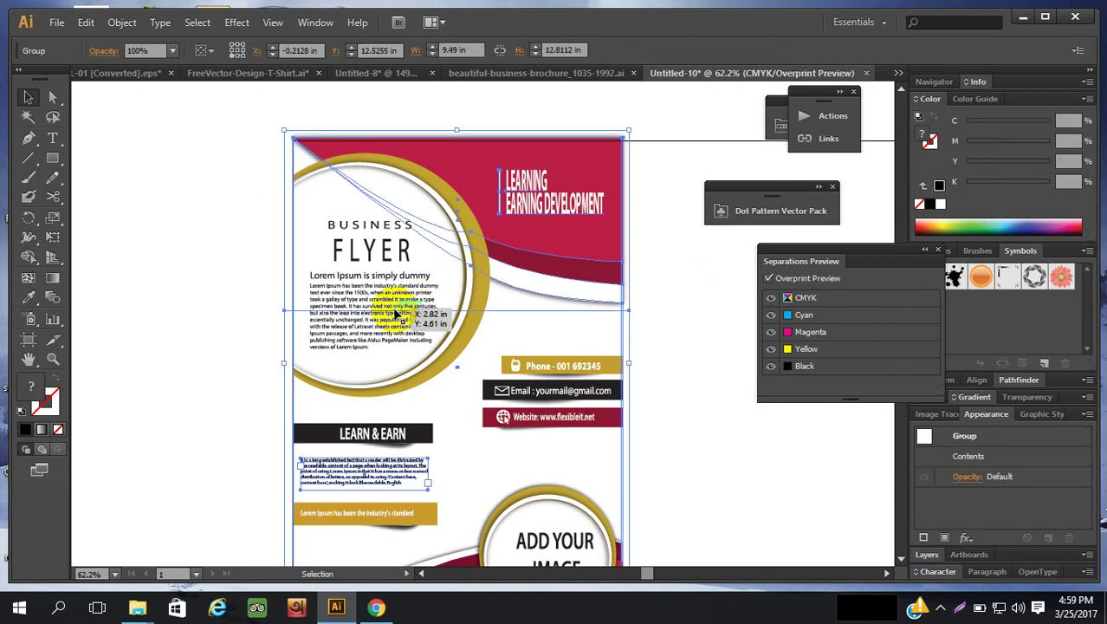
pyautogui.click(648, 264)
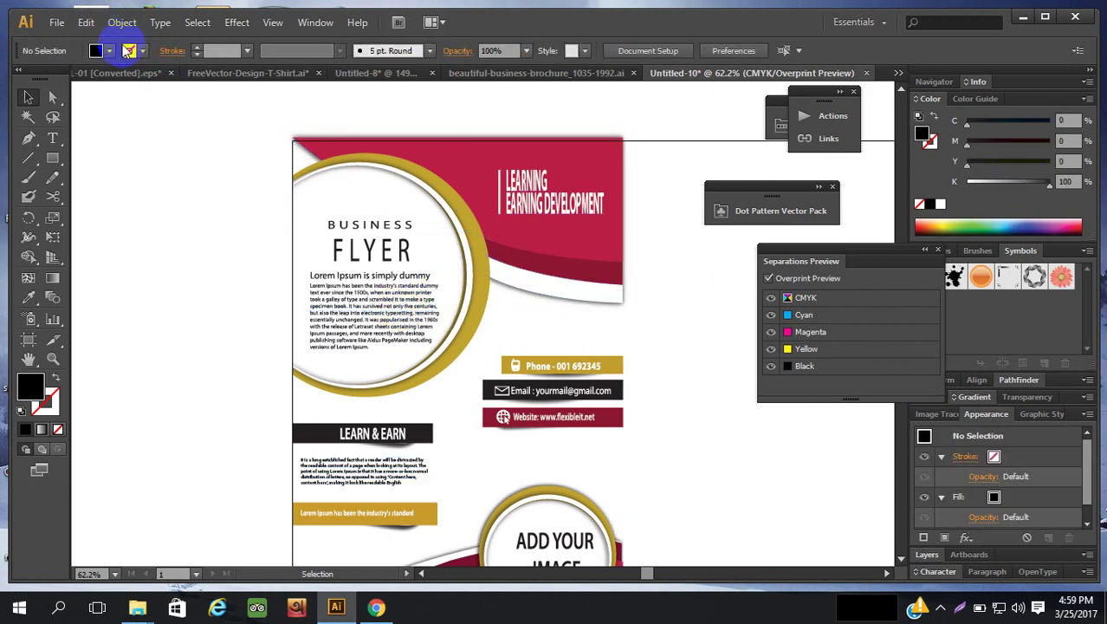
pyautogui.doubleClick(375, 308)
pyautogui.click(360, 297)
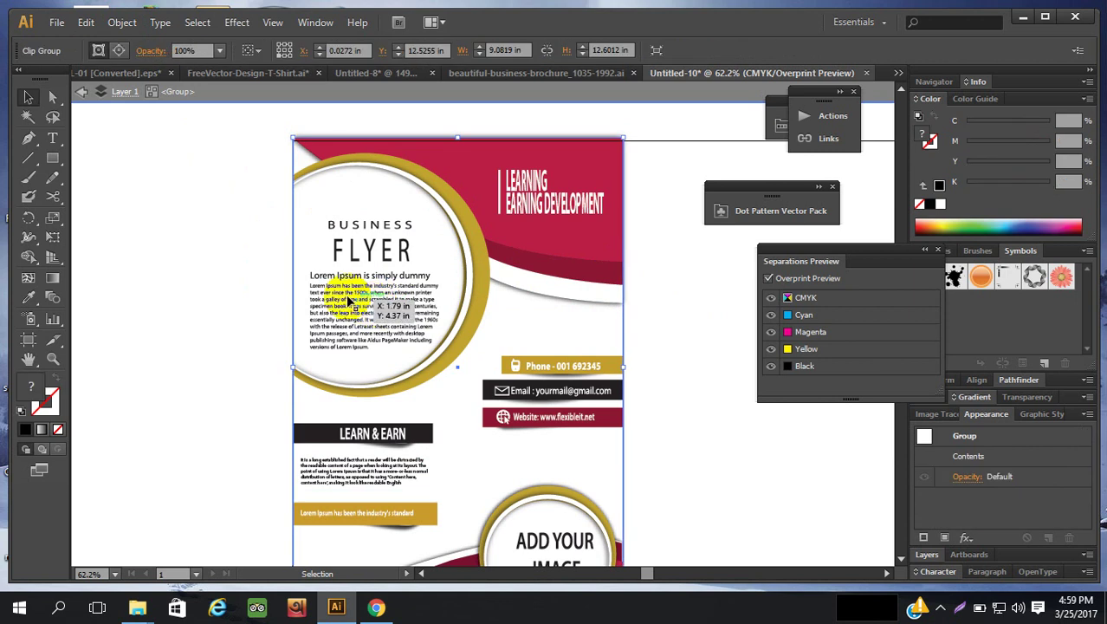
pyautogui.doubleClick(340, 292)
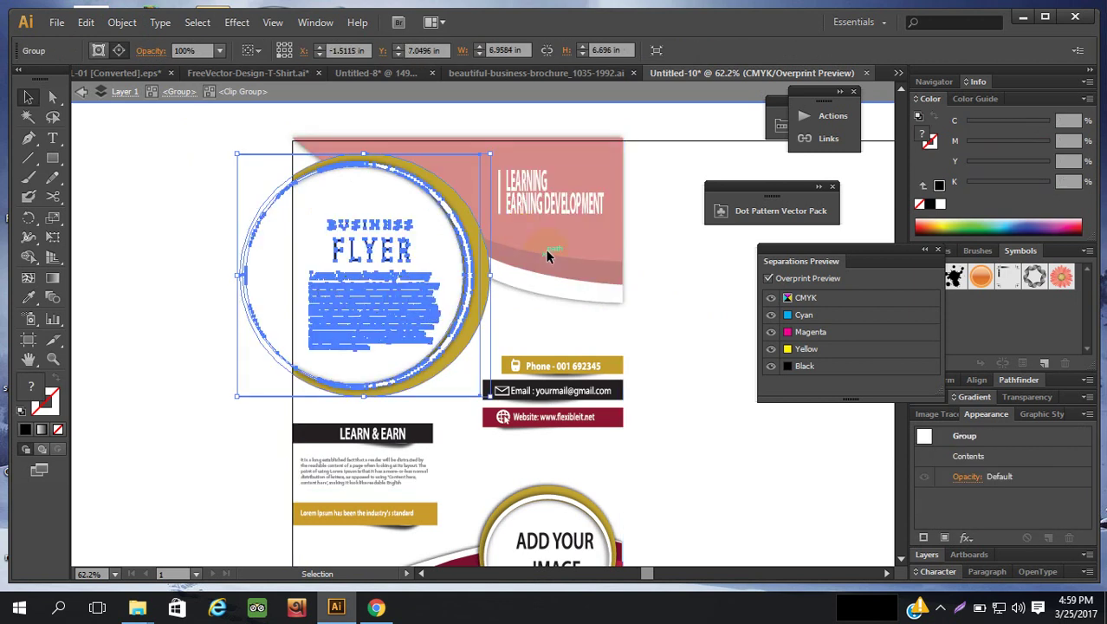
pyautogui.doubleClick(672, 249)
# Review the flyer down to its lower edge, and isolate the clip group with the circle and text group selected.
pyautogui.scroll(-1, 673, 250)
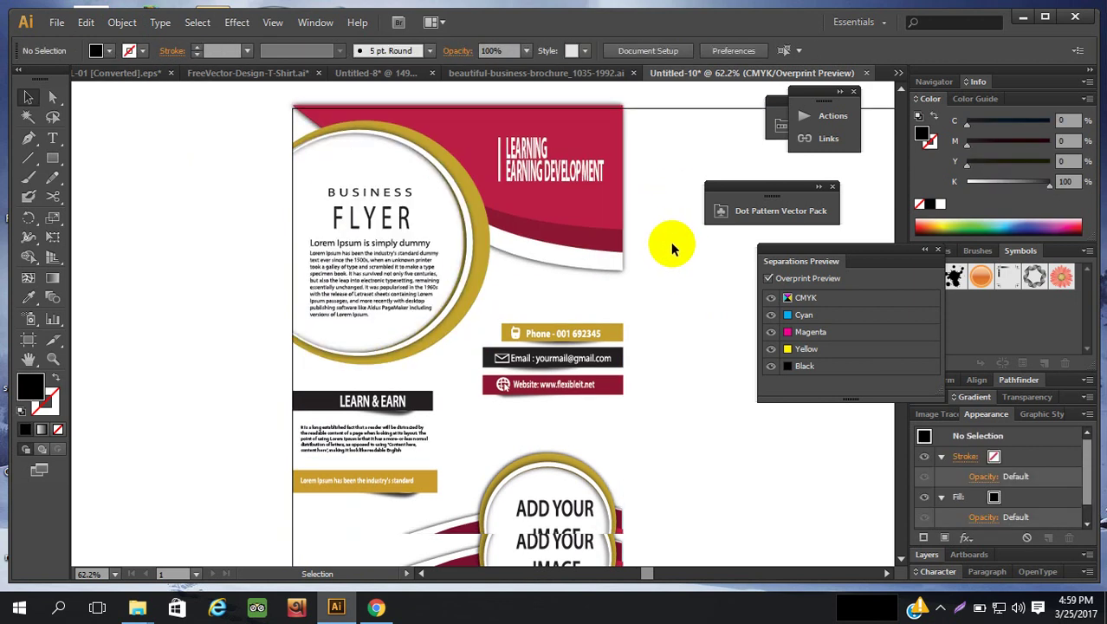
pyautogui.scroll(-5, 673, 251)
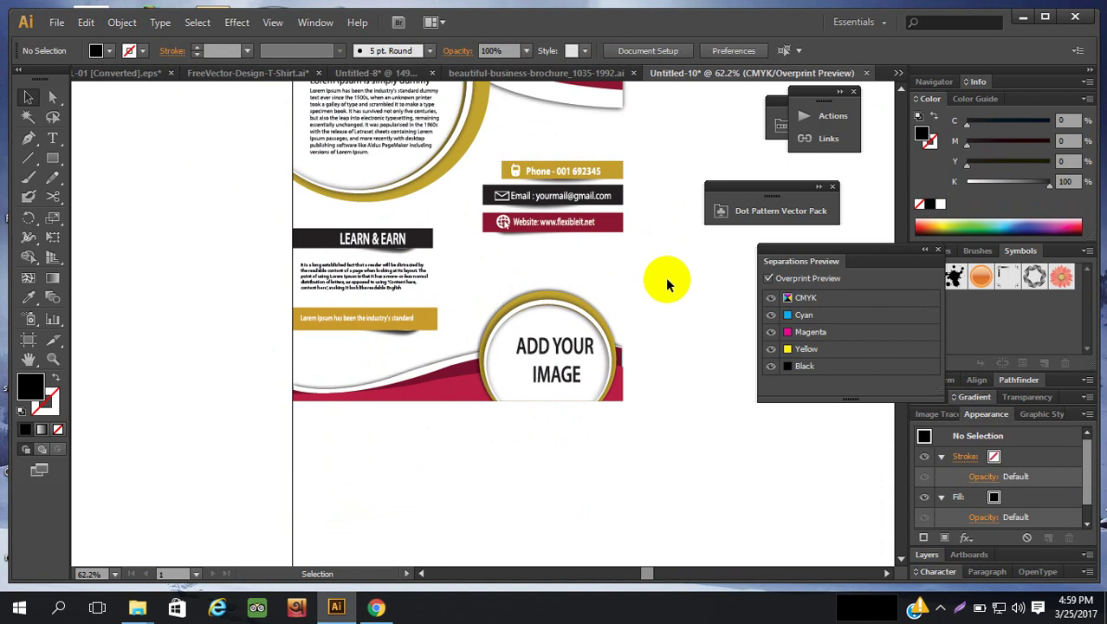
pyautogui.scroll(5, 667, 285)
pyautogui.click(579, 251)
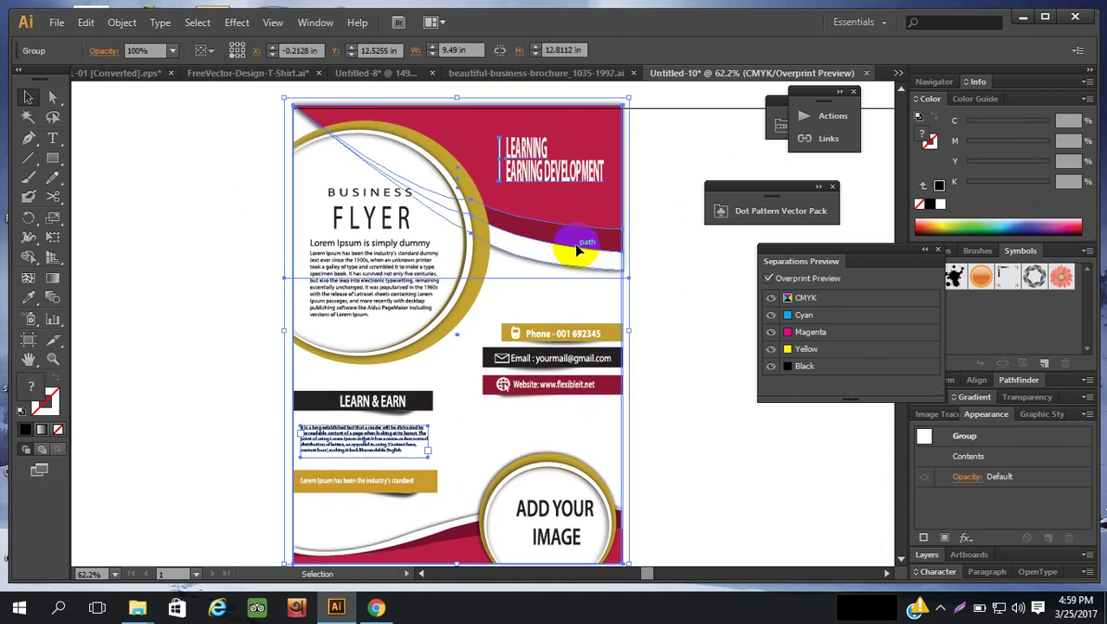
pyautogui.click(688, 295)
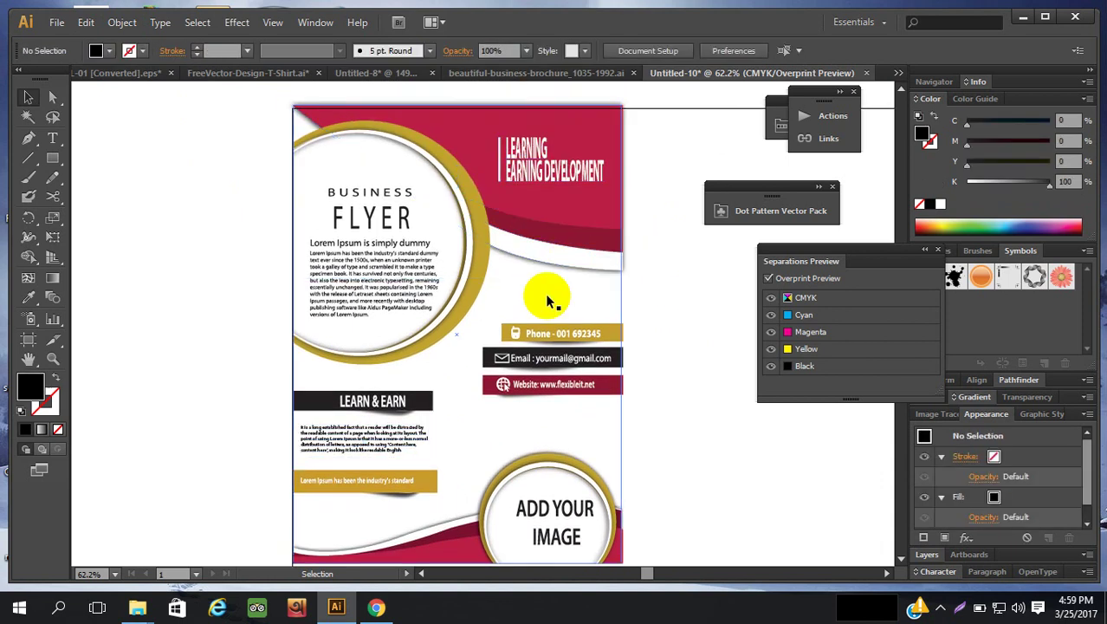
pyautogui.click(383, 275)
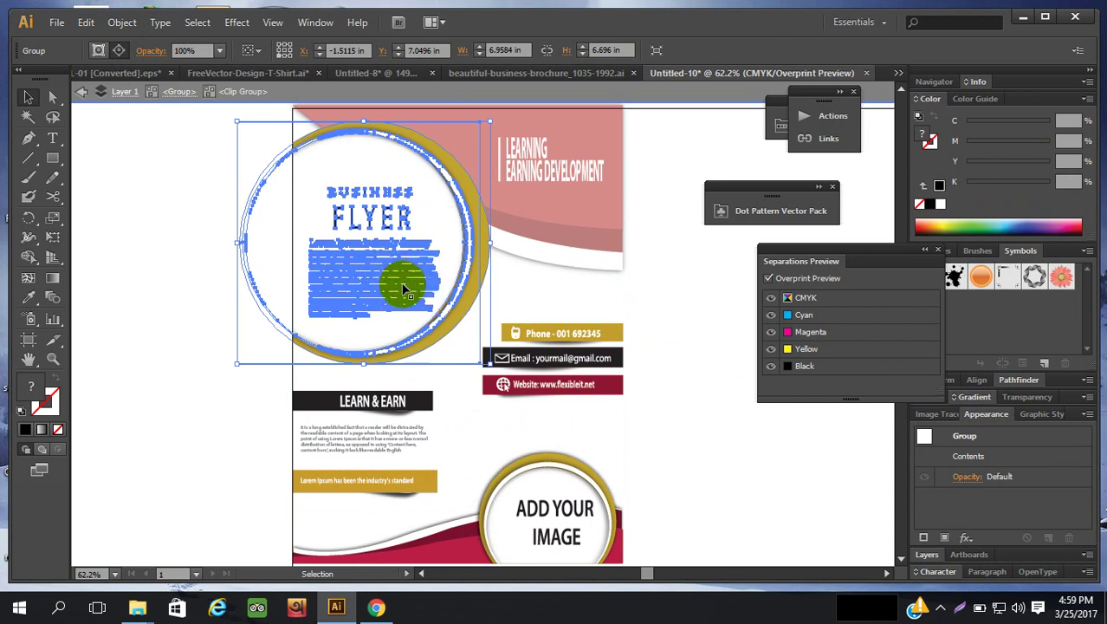
# Leave isolation mode and enlarge the whole flyer freehand to about 10.3 × 13.9 in.
pyautogui.click(685, 291)
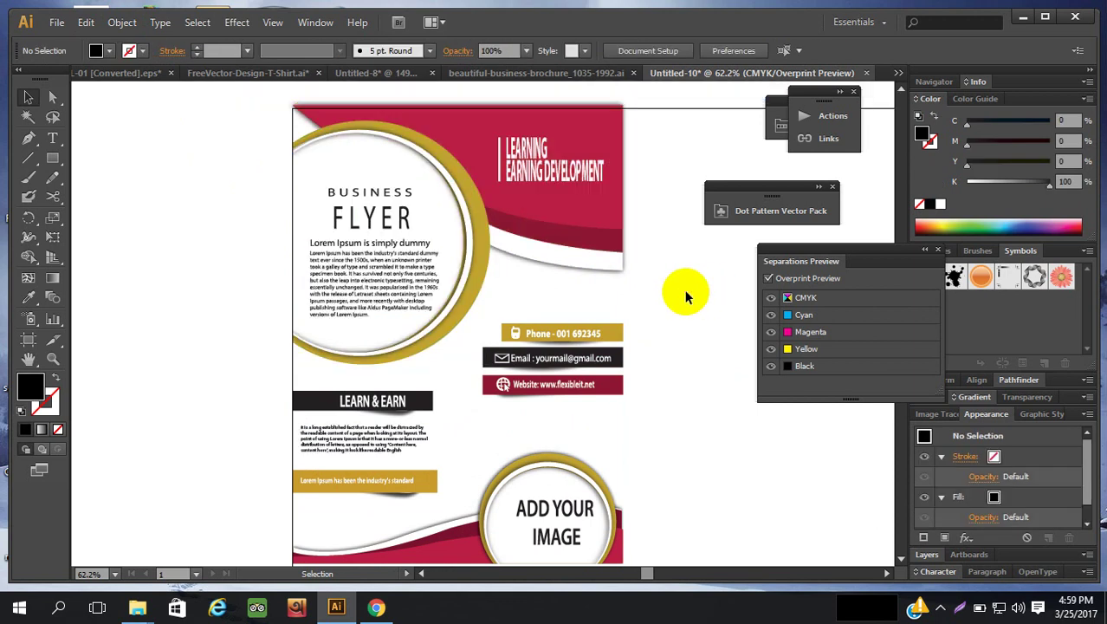
pyautogui.click(587, 258)
pyautogui.scroll(-3, 587, 258)
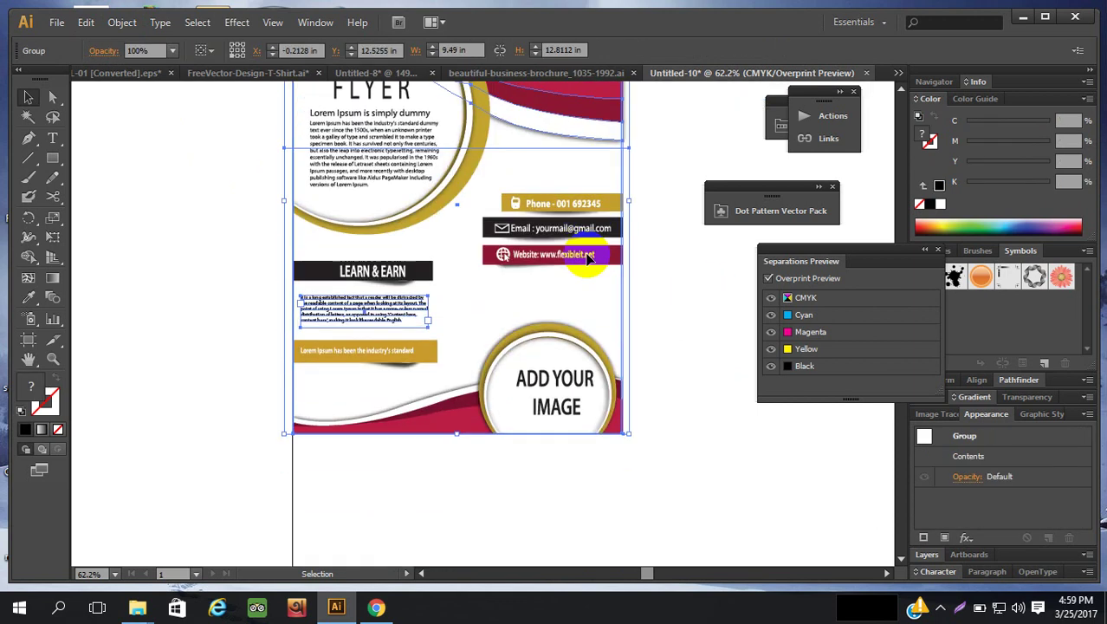
pyautogui.scroll(3, 588, 258)
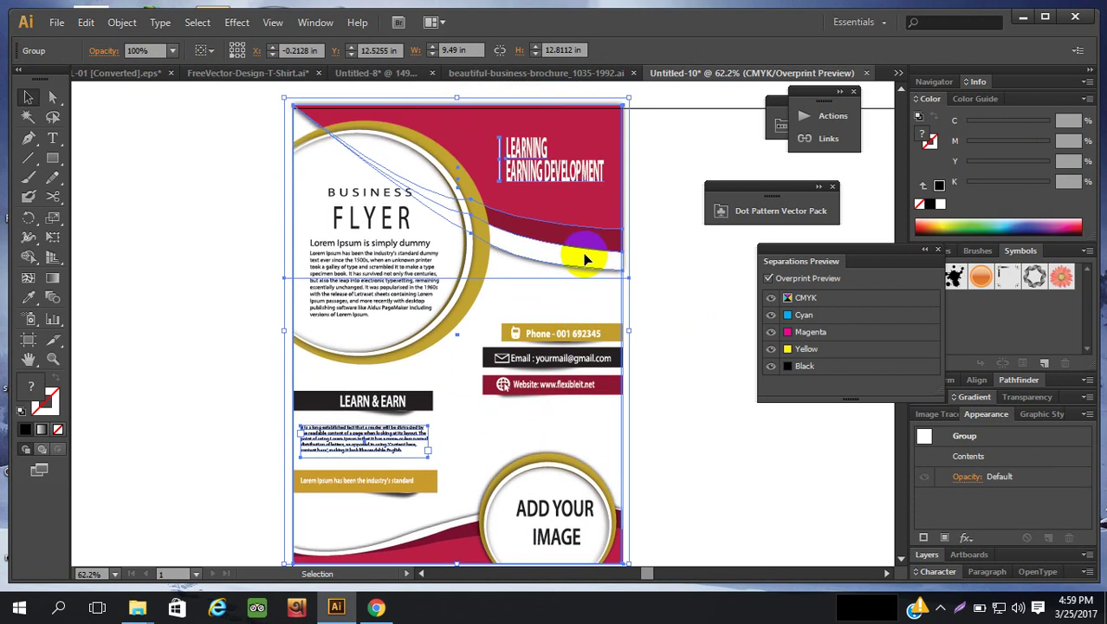
pyautogui.scroll(-1, 582, 253)
pyautogui.scroll(2, 580, 250)
pyautogui.scroll(-3, 582, 253)
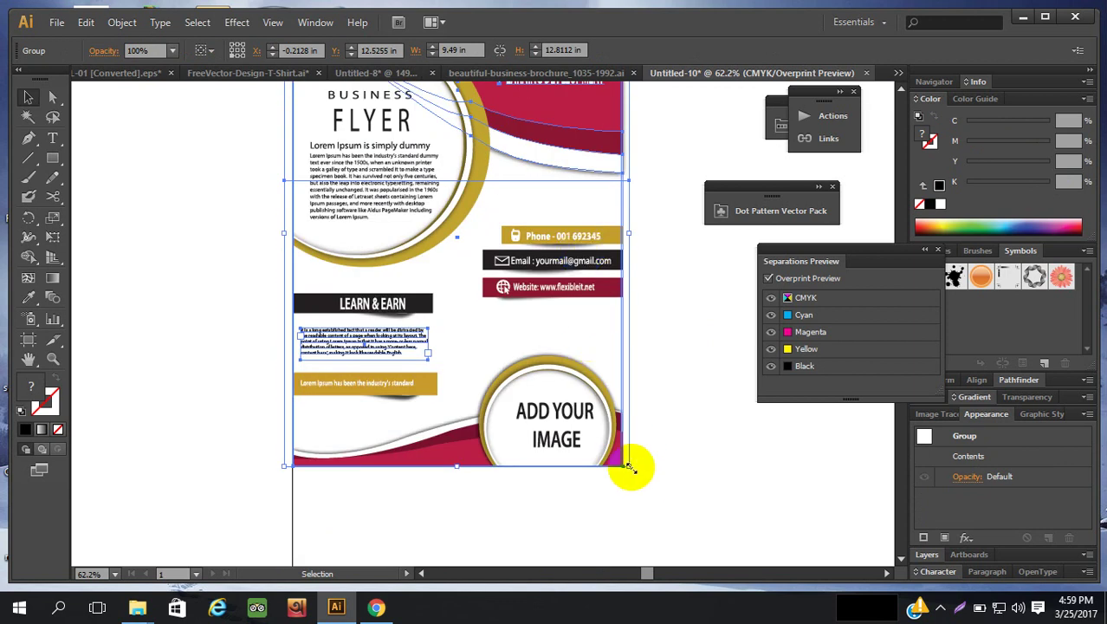
pyautogui.moveTo(631, 468); pyautogui.dragTo(702, 487)
pyautogui.scroll(4, 697, 459)
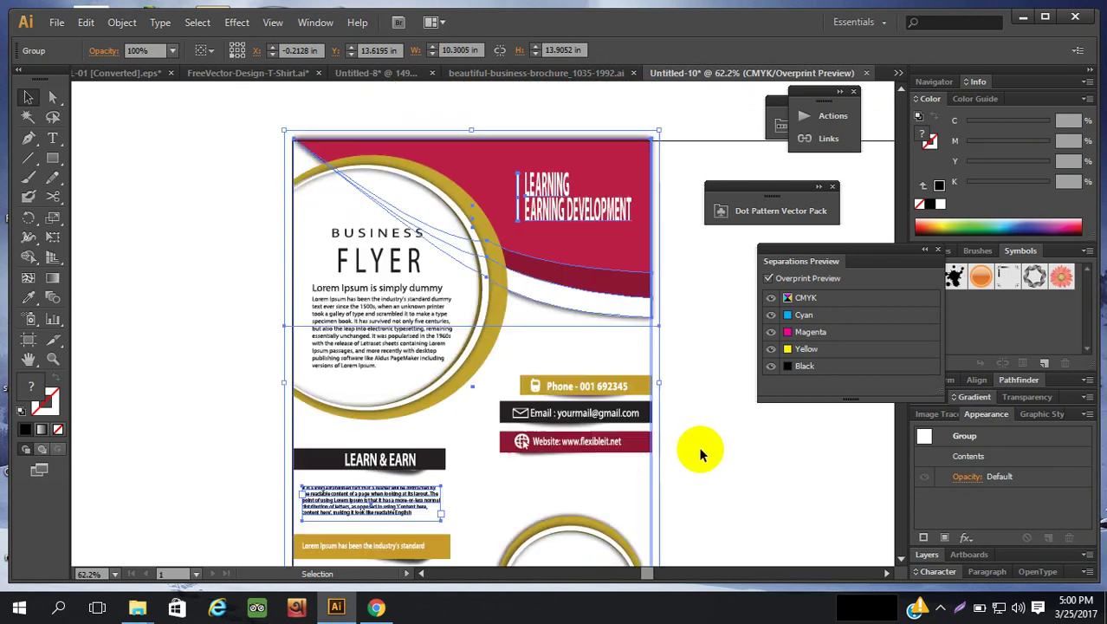
pyautogui.scroll(-3, 698, 408)
pyautogui.scroll(1, 699, 379)
pyautogui.click(700, 371)
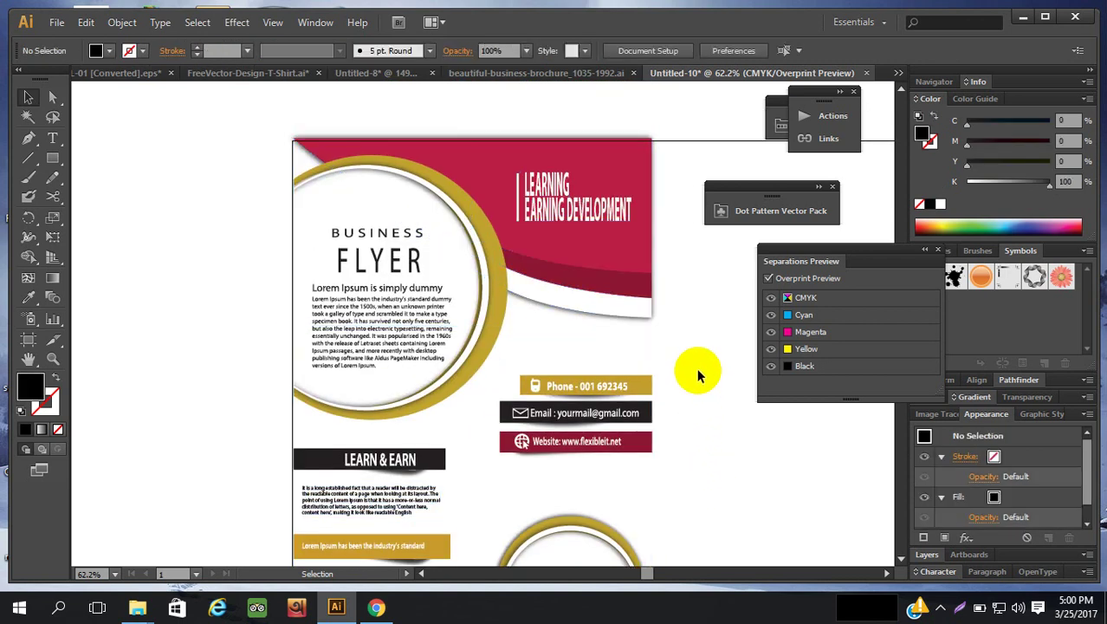
# Select the flyer, constrain its width and height proportions, and set its width to 9.3005 in.
pyautogui.click(607, 278)
pyautogui.scroll(-3, 610, 268)
pyautogui.scroll(3, 608, 268)
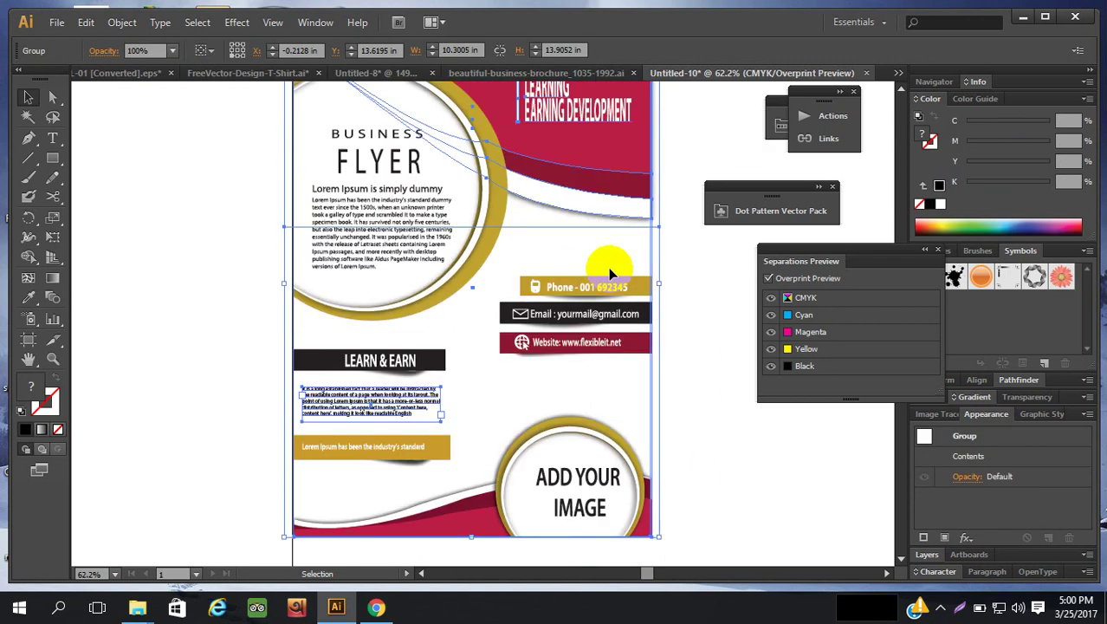
pyautogui.click(1023, 400)
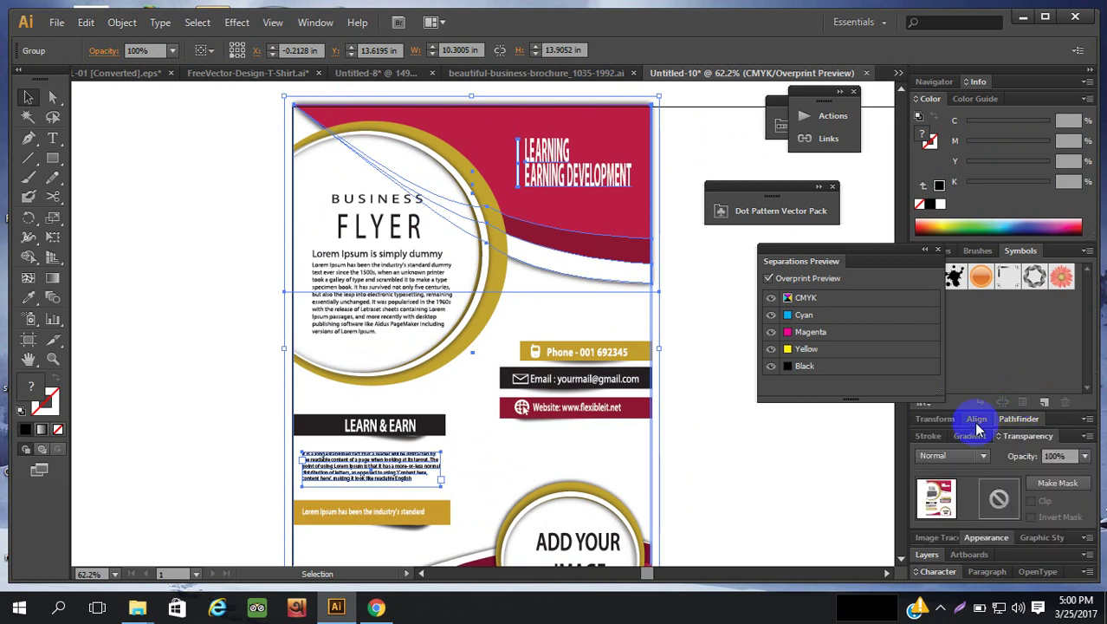
pyautogui.click(935, 418)
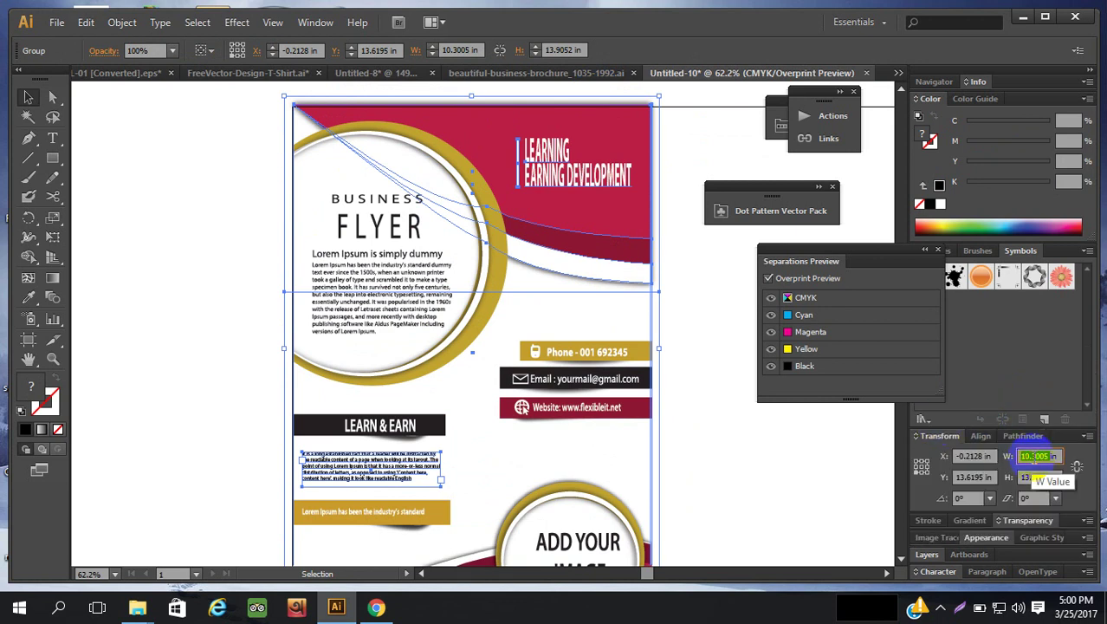
pyautogui.click(1083, 474)
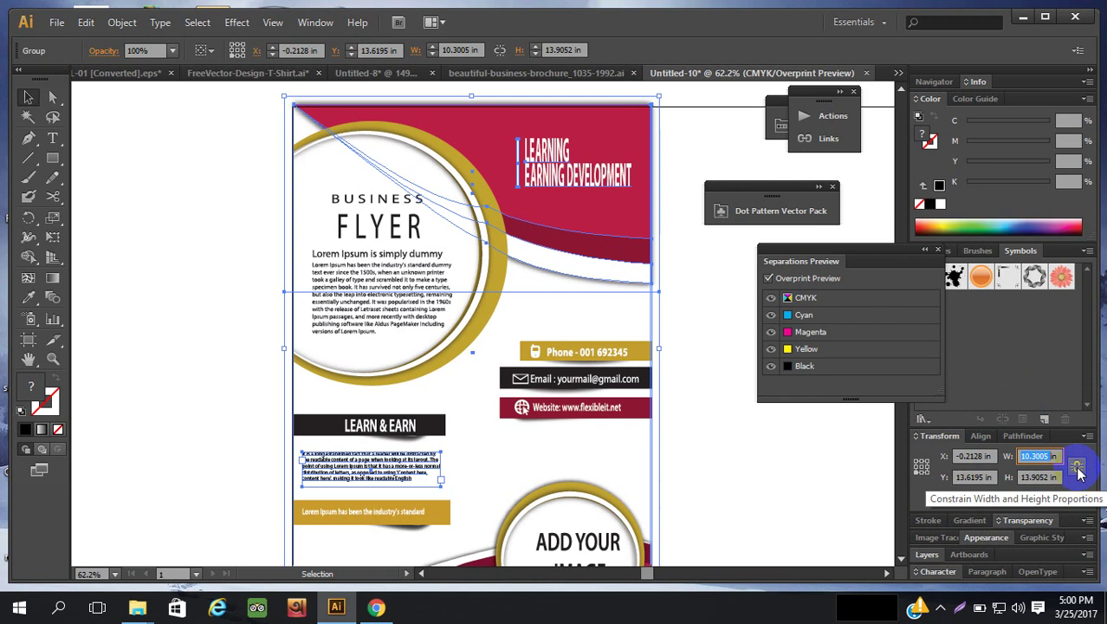
pyautogui.press('Tab')
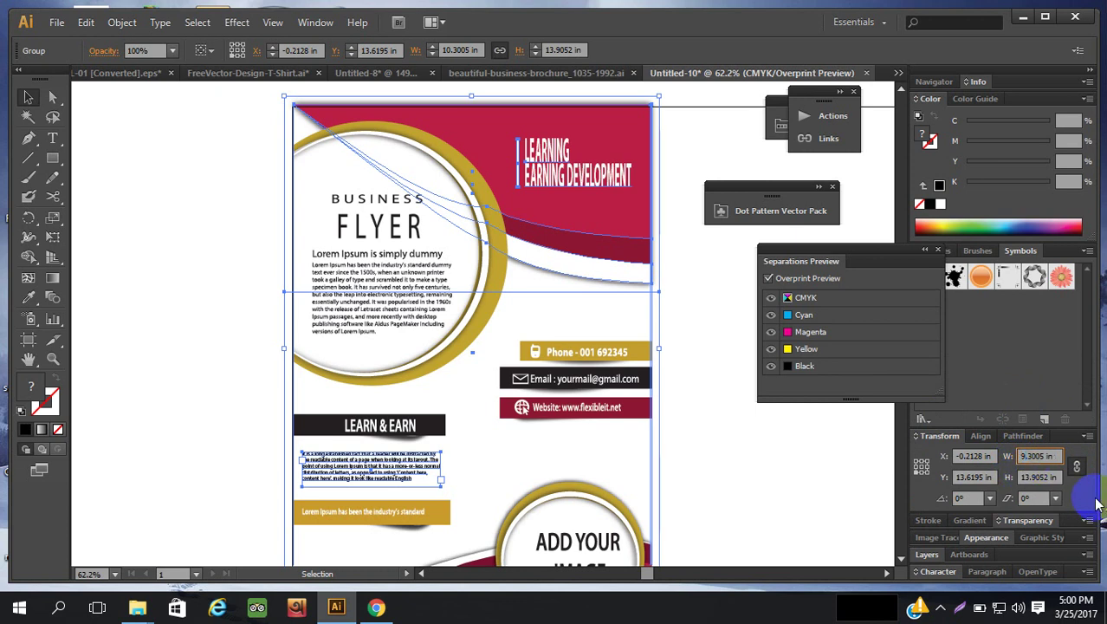
pyautogui.press('Tab')
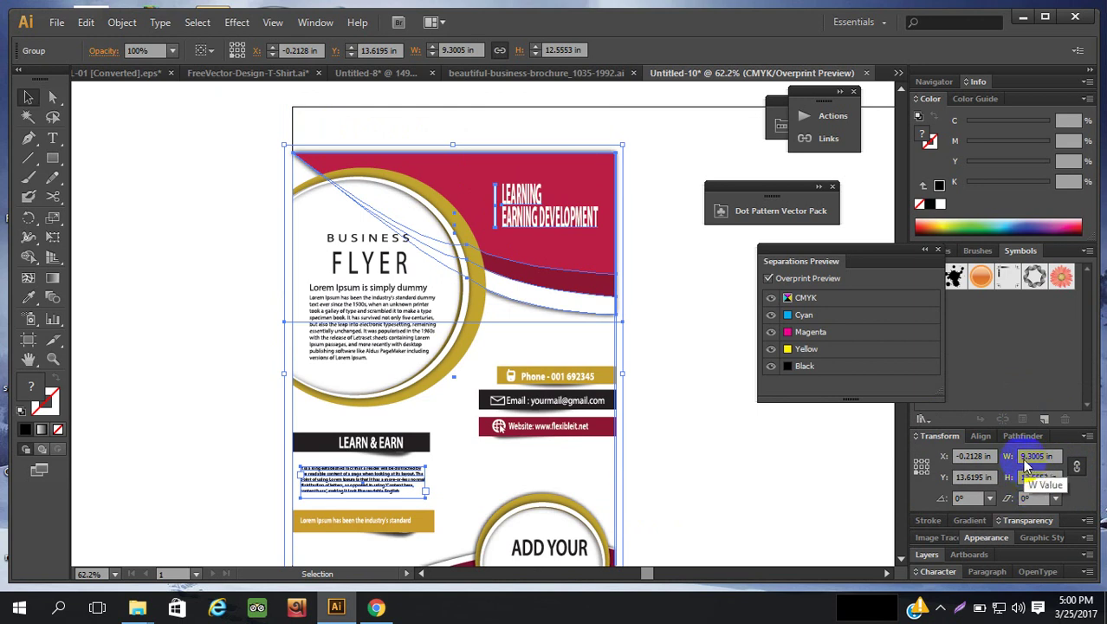
# Set the flyer's width to 8.5 in with proportions constrained.
pyautogui.click(1030, 479)
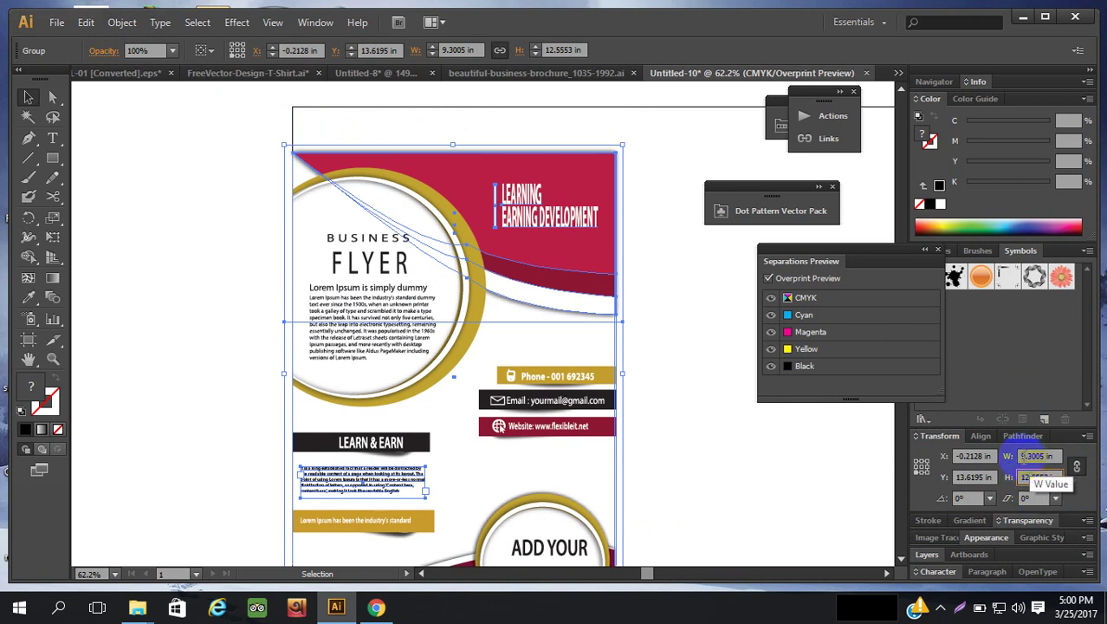
pyautogui.click(1049, 462)
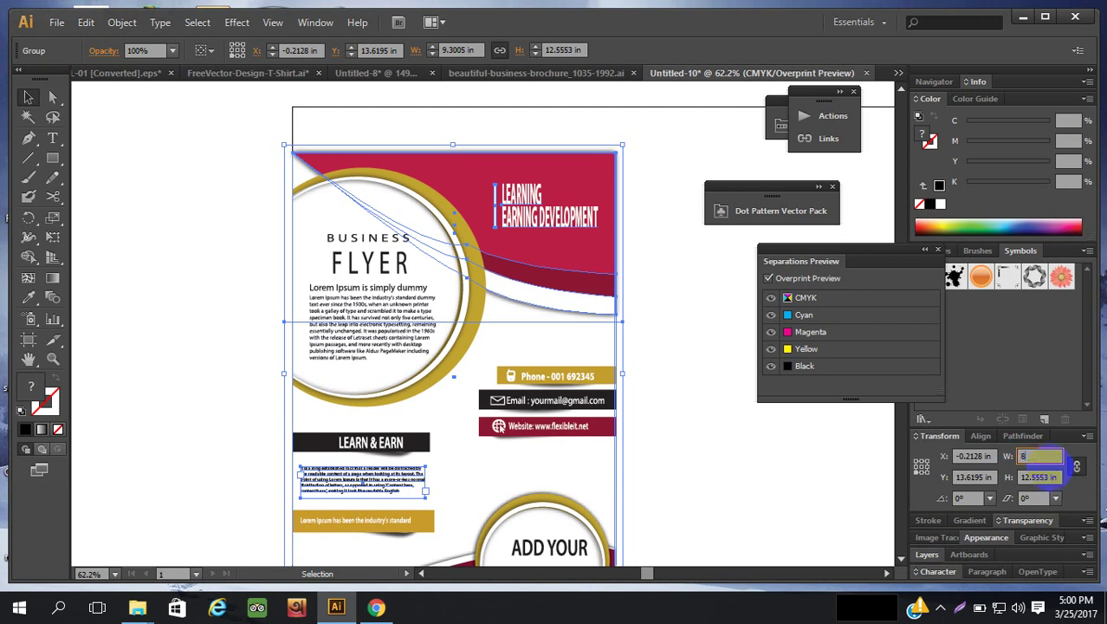
pyautogui.write('8.5')
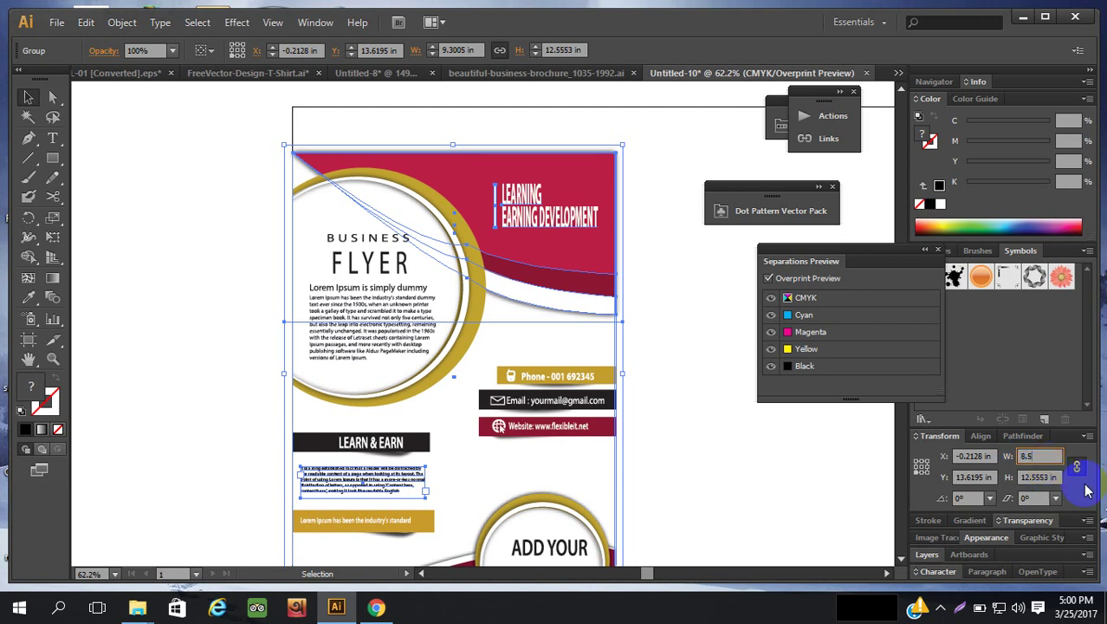
pyautogui.press('Return')
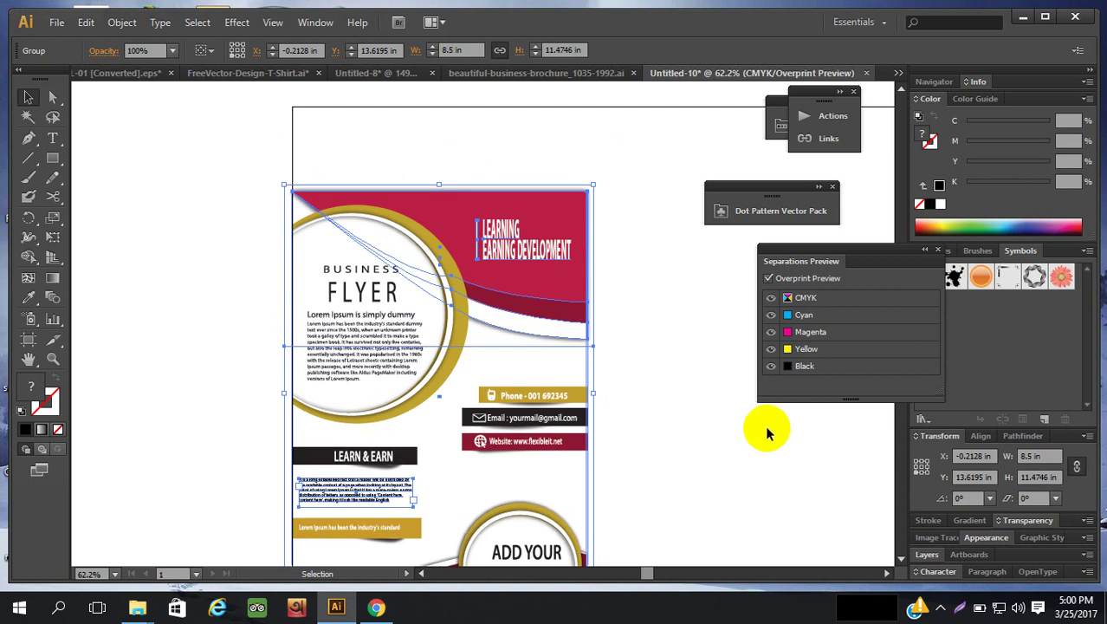
# Move the flyer into the upper-left corner of the artboard, at about X -0.18 in and Y 11.46 in.
pyautogui.scroll(-1, 743, 416)
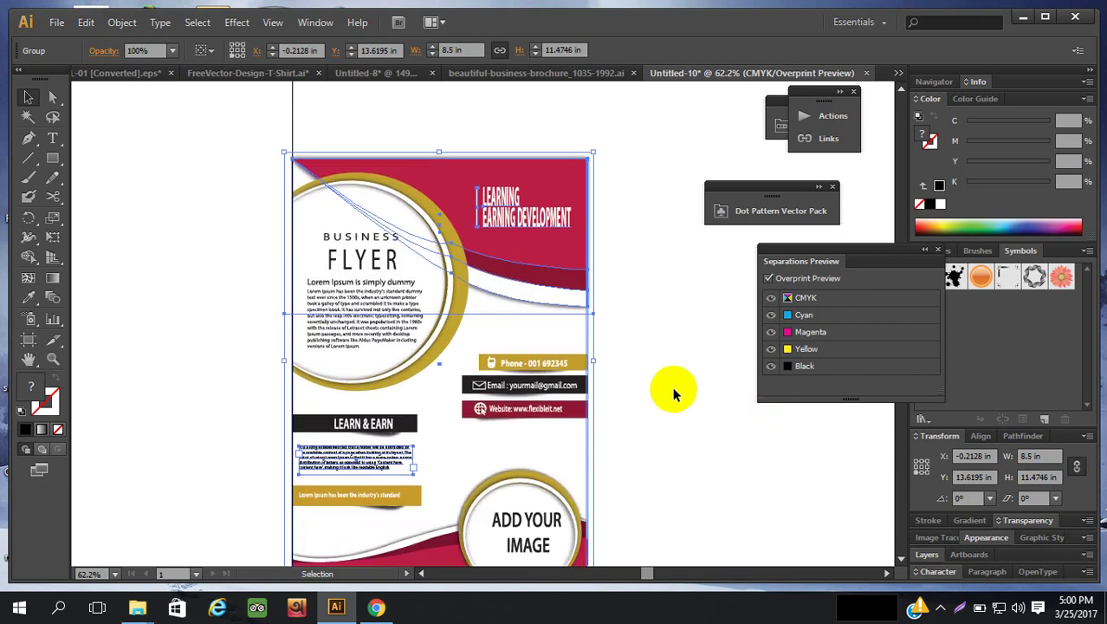
pyautogui.hotkey('ctrl', '-')
pyautogui.hotkey('ctrl', '-')
pyautogui.hotkey('ctrl', '-')
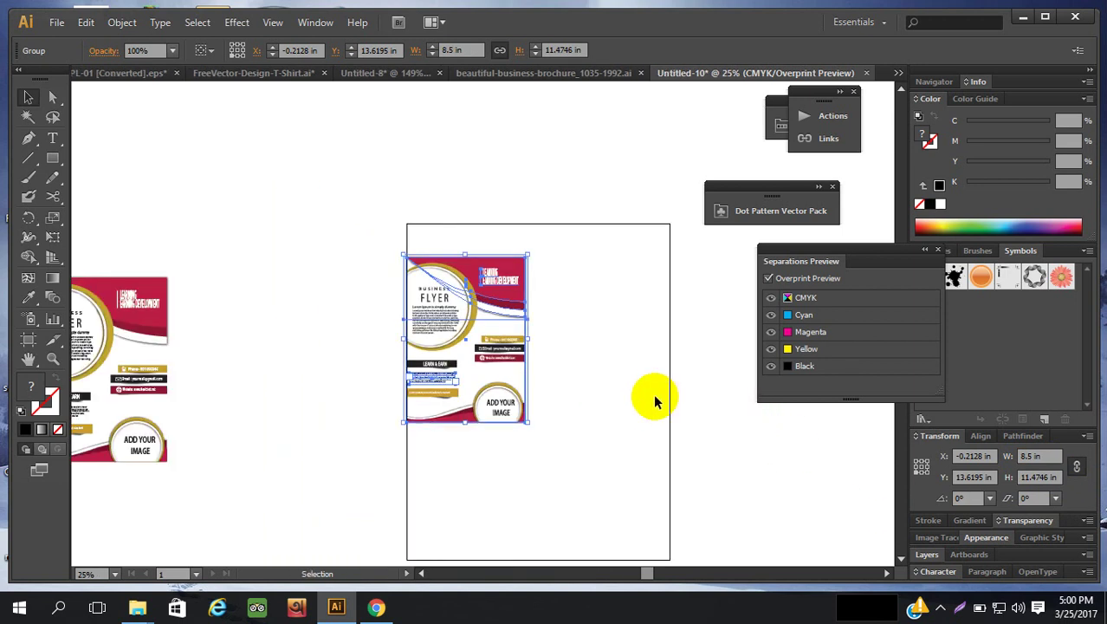
pyautogui.moveTo(501, 348); pyautogui.dragTo(508, 317)
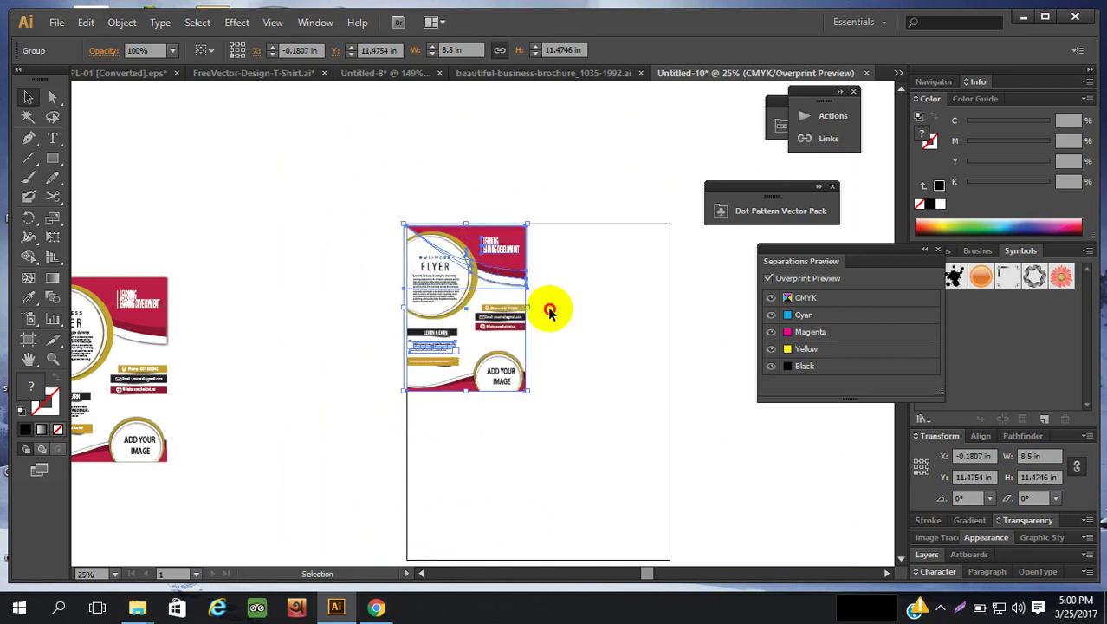
pyautogui.click(548, 309)
pyautogui.click(511, 319)
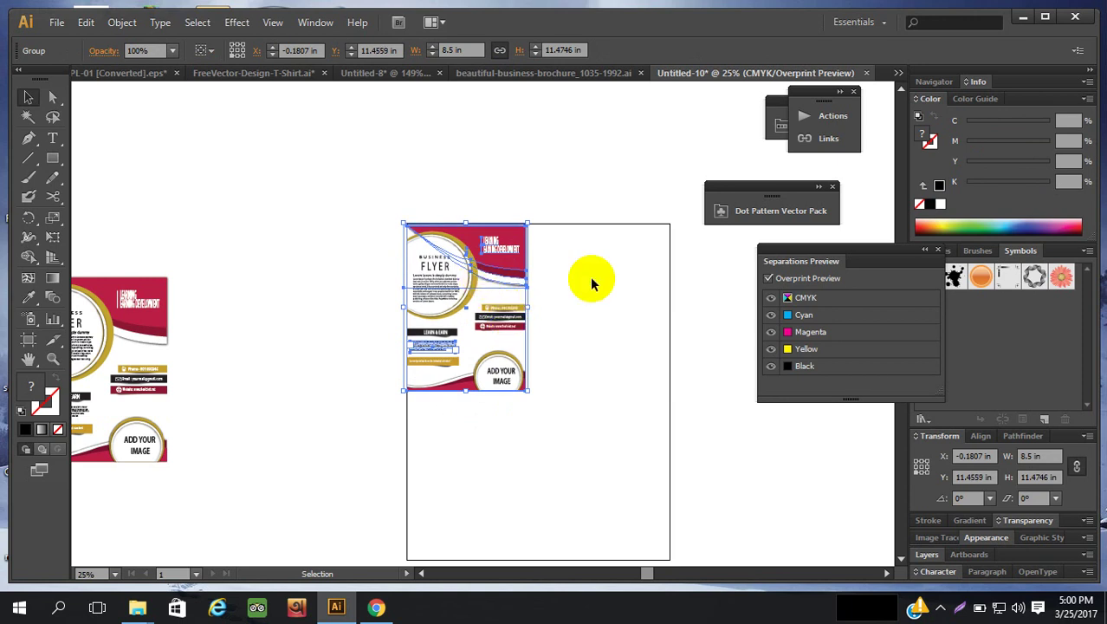
# Move the flyer up so the red header meets the artboard's top edge, at about Y 11.28 in.
pyautogui.click(709, 313)
pyautogui.click(53, 341)
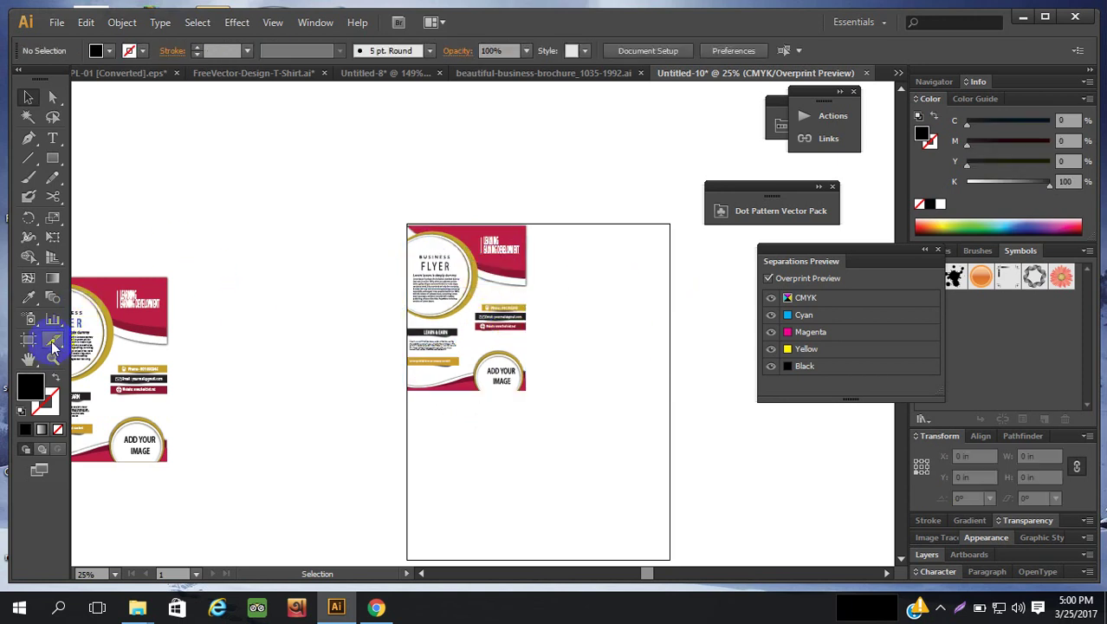
pyautogui.moveTo(426, 193); pyautogui.dragTo(596, 349)
pyautogui.scroll(1, 531, 329)
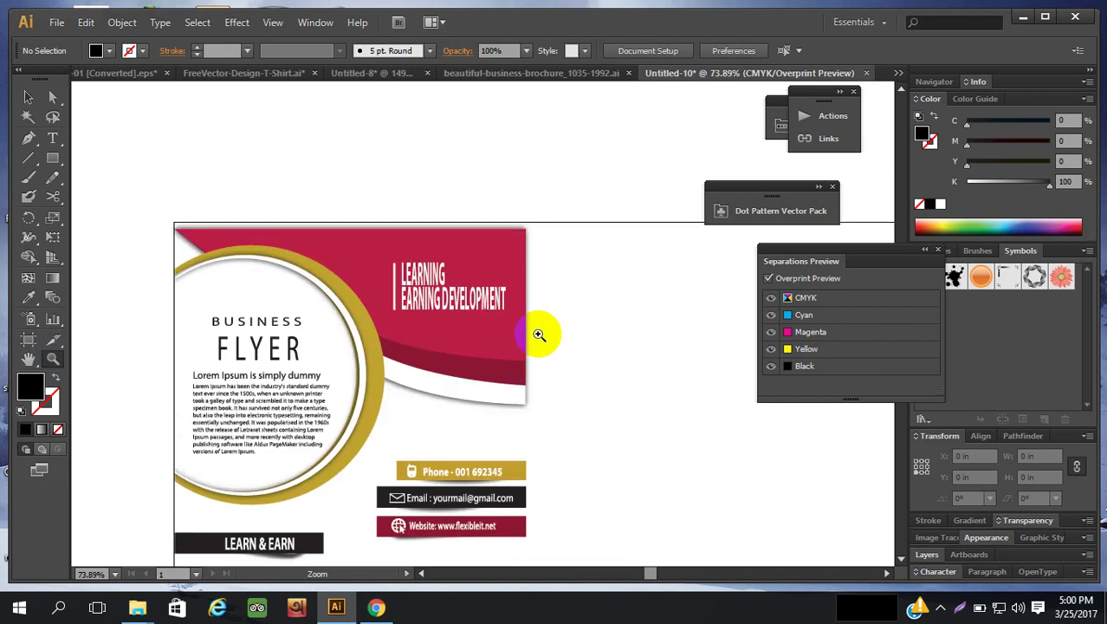
pyautogui.click(28, 138)
pyautogui.click(27, 97)
pyautogui.click(403, 300)
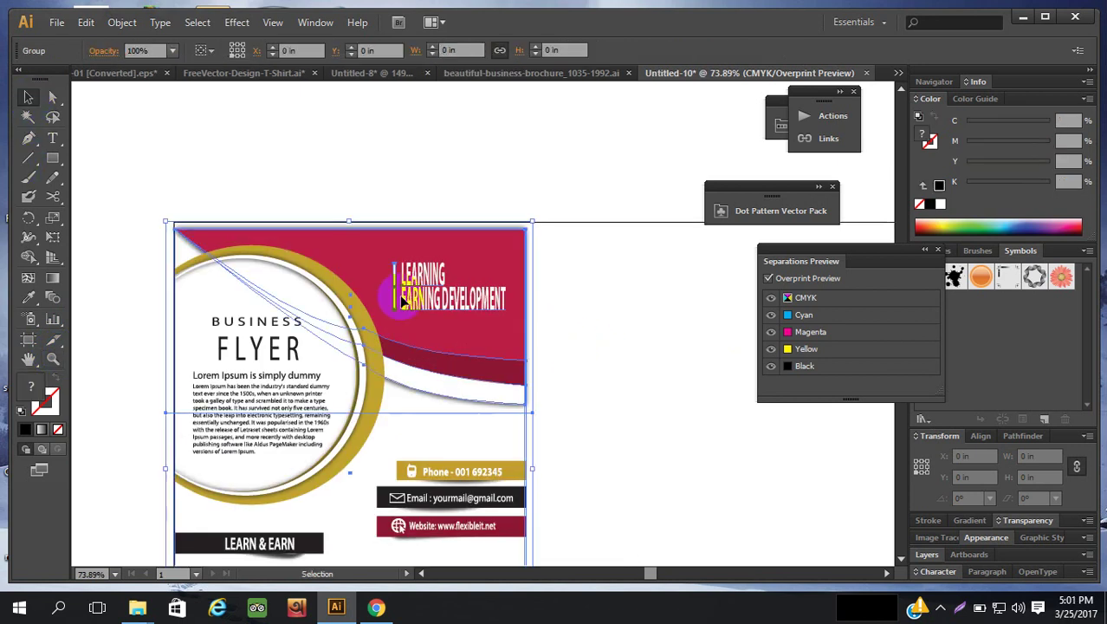
pyautogui.moveTo(402, 300); pyautogui.dragTo(406, 291)
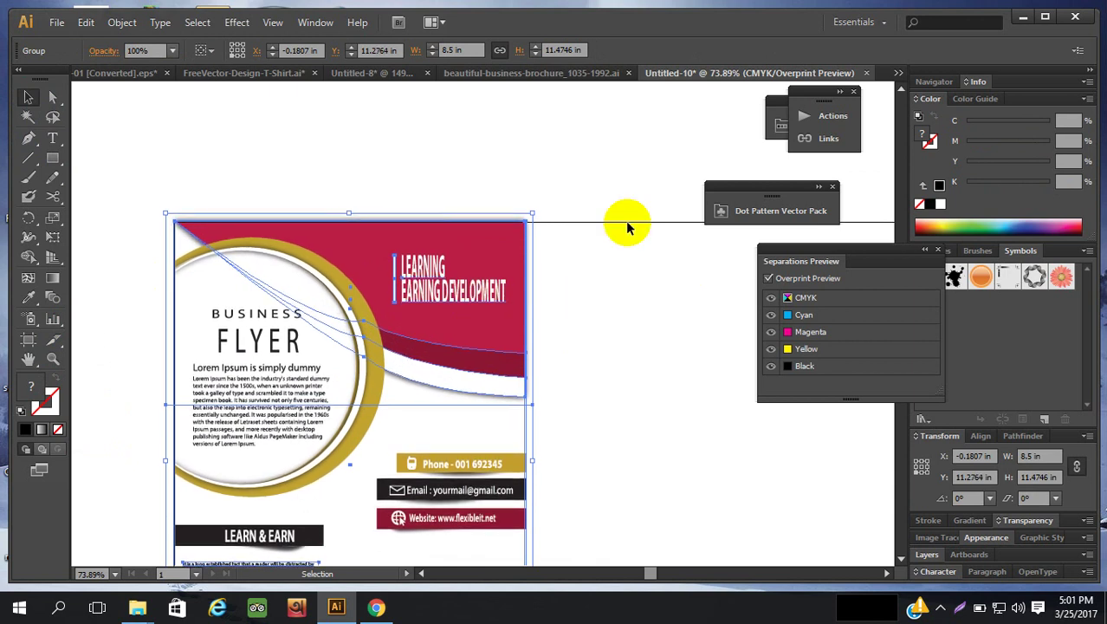
# Fine-tune the flyer's vertical position against the artboard's top edge to Y 11.2842 in, and deselect it.
pyautogui.click(609, 196)
pyautogui.click(510, 280)
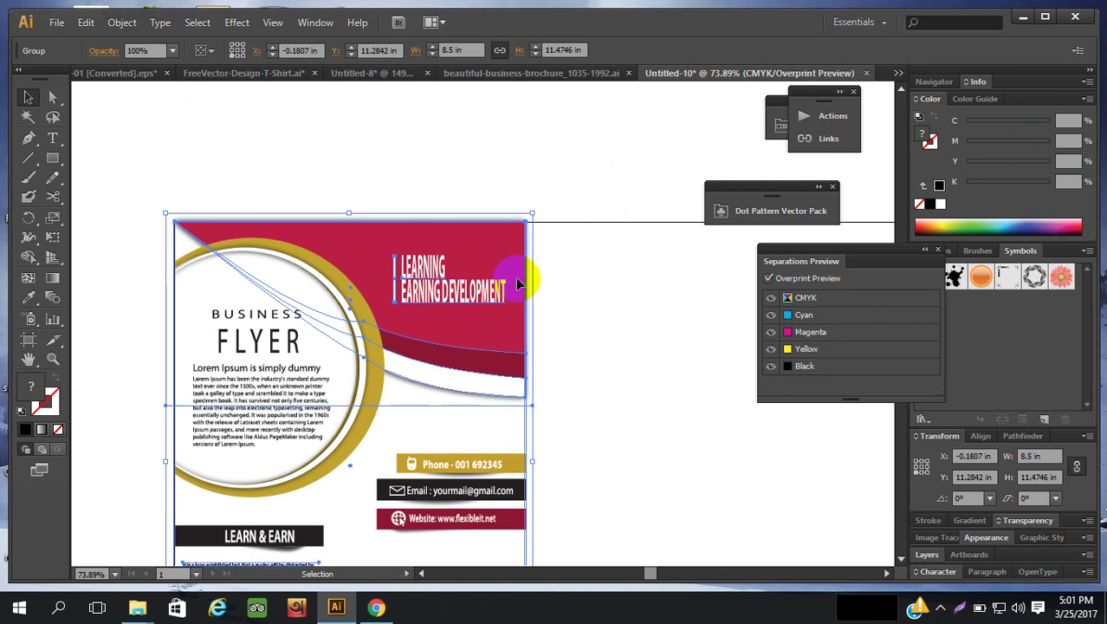
pyautogui.click(583, 273)
pyautogui.click(525, 288)
pyautogui.click(595, 292)
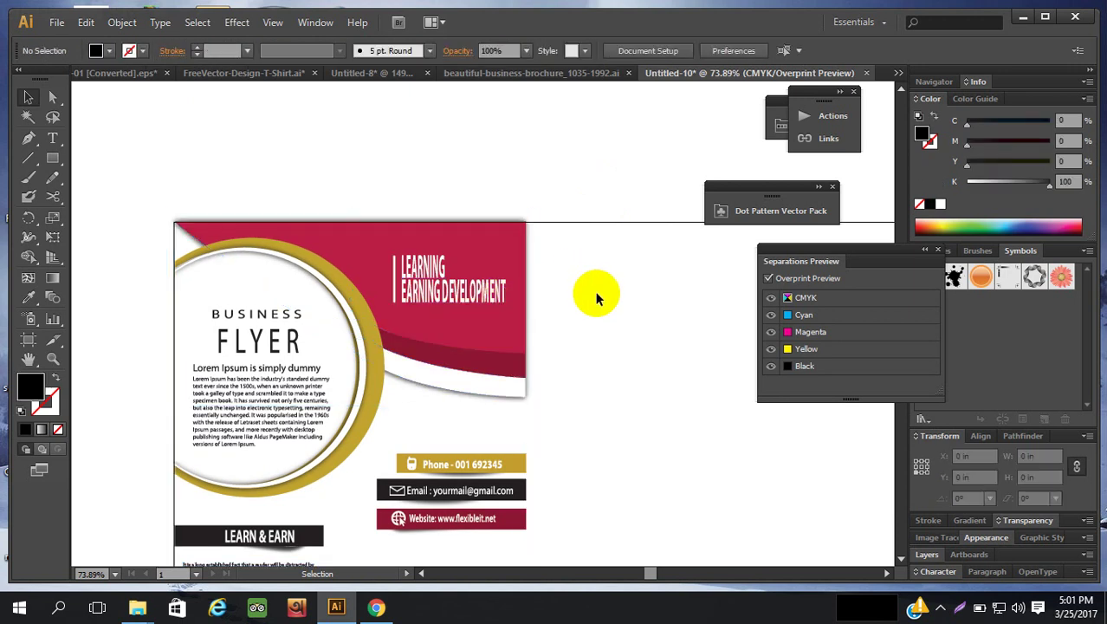
# Review the flyer's placement along the artboard edge down to its lower end, and select the whole flyer.
pyautogui.scroll(-3, 596, 298)
pyautogui.scroll(-1, 594, 287)
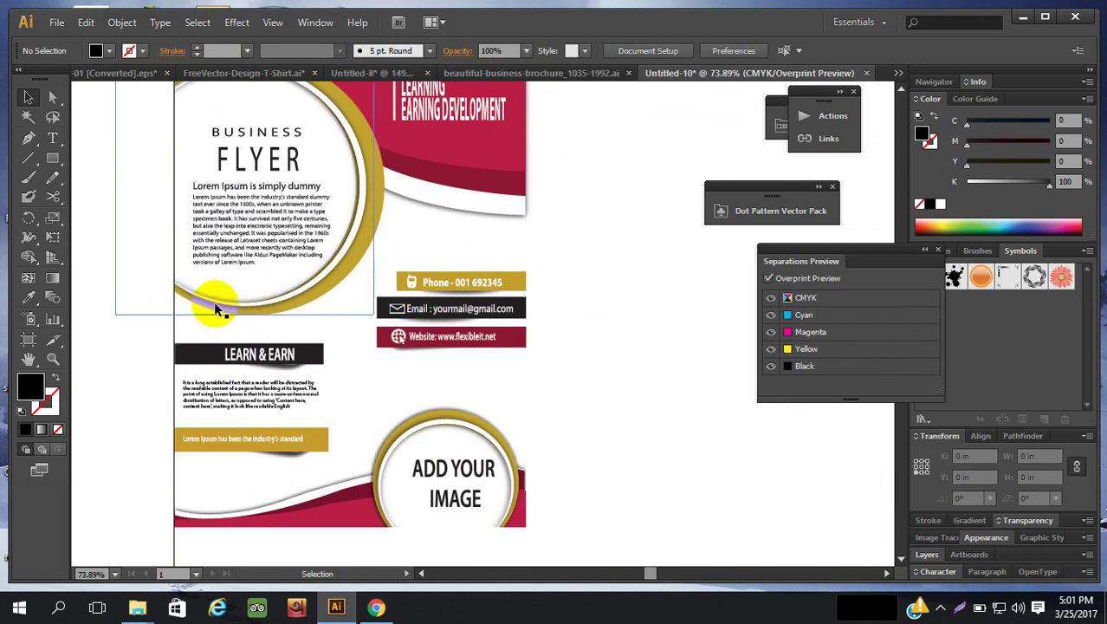
pyautogui.scroll(1, 204, 317)
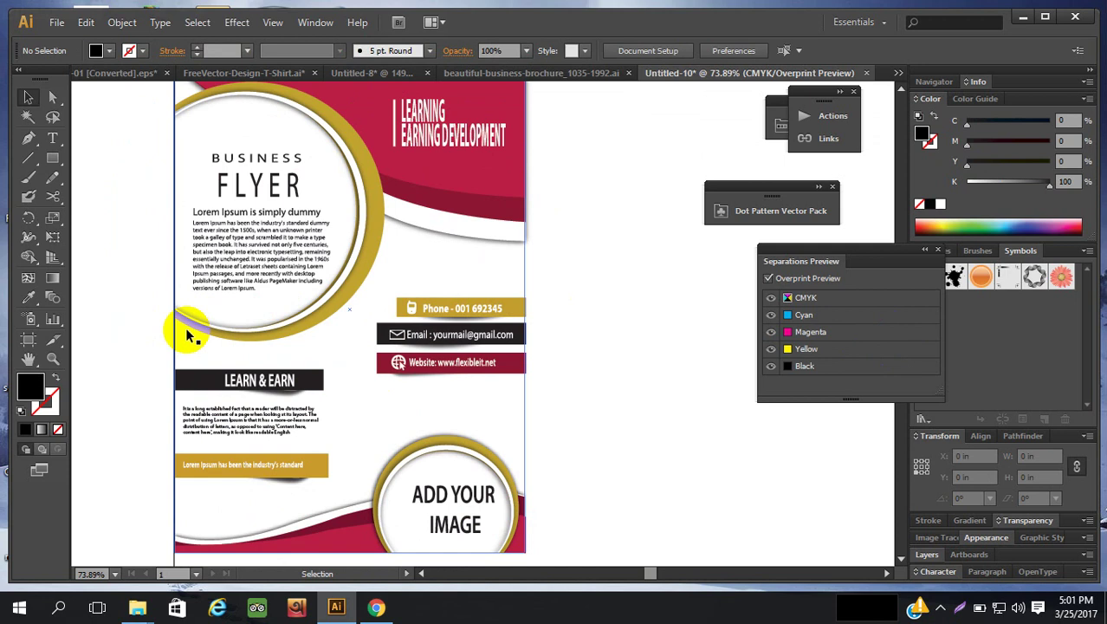
pyautogui.scroll(5, 186, 327)
pyautogui.moveTo(297, 321); pyautogui.dragTo(410, 295)
pyautogui.scroll(-3, 415, 289)
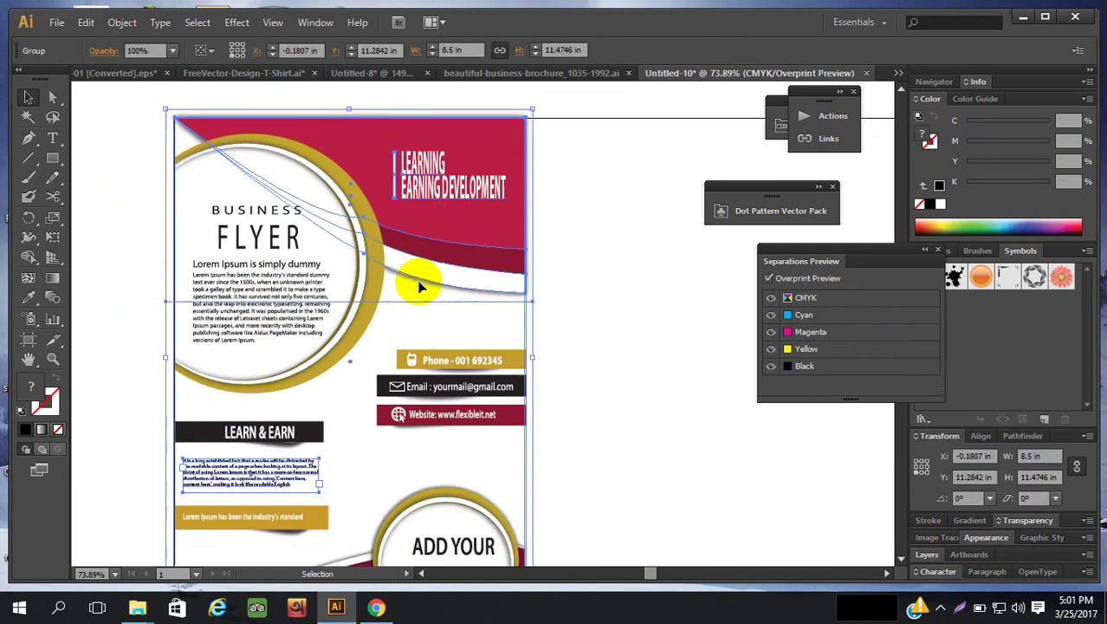
pyautogui.scroll(-3, 203, 279)
pyautogui.scroll(3, 356, 282)
pyautogui.scroll(2, 355, 282)
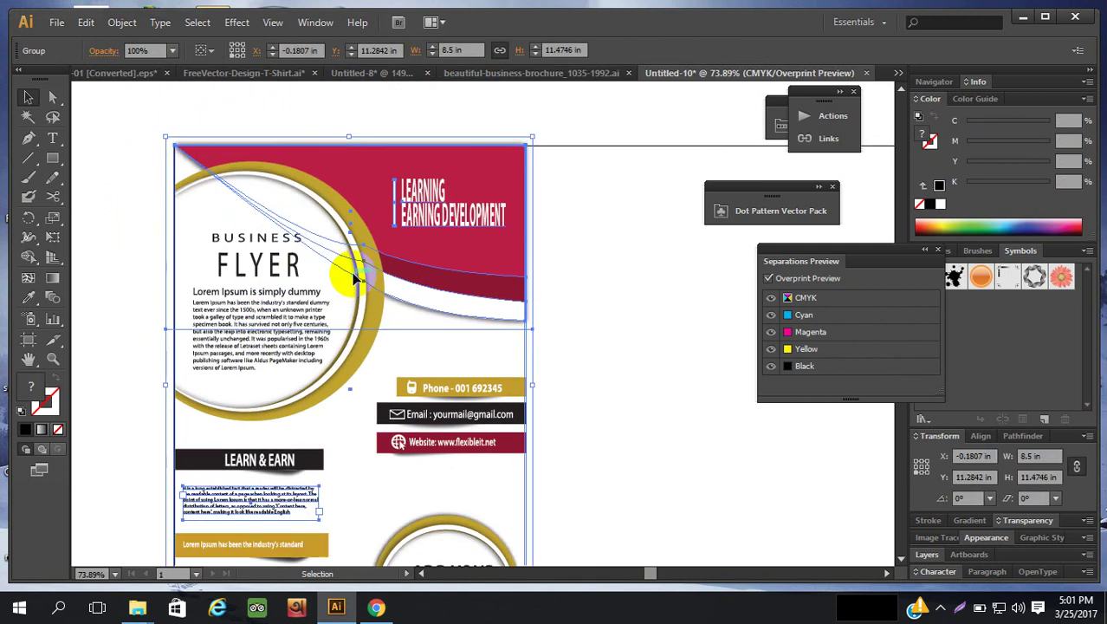
# Open the Move settings for the flyer and set a vertical offset of 0.5 in with the preview off.
pyautogui.click(130, 25)
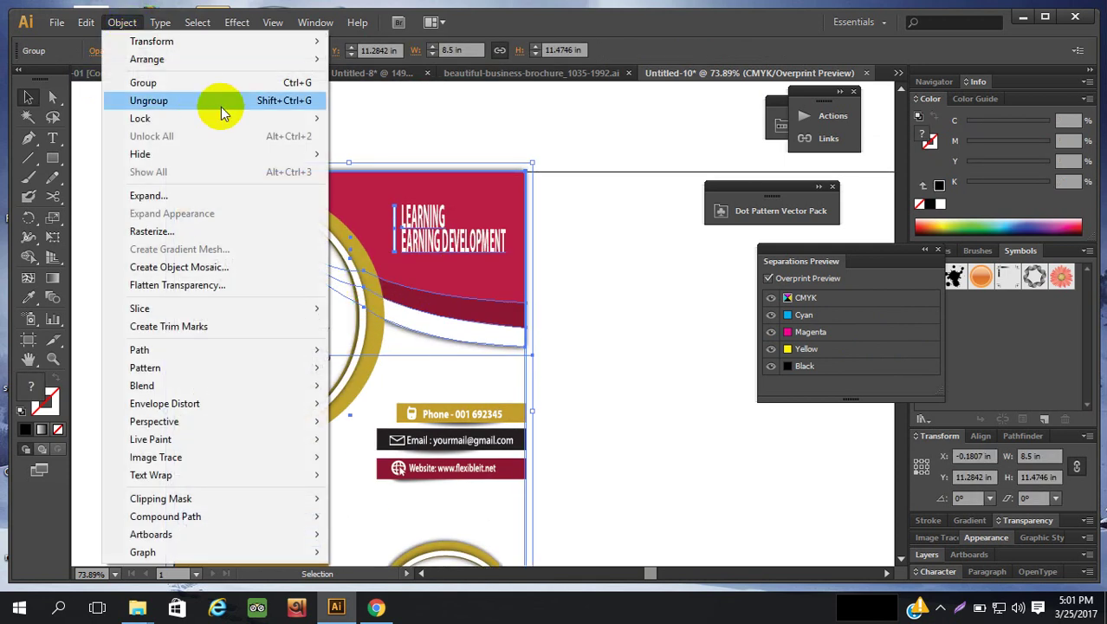
pyautogui.moveTo(272, 41)
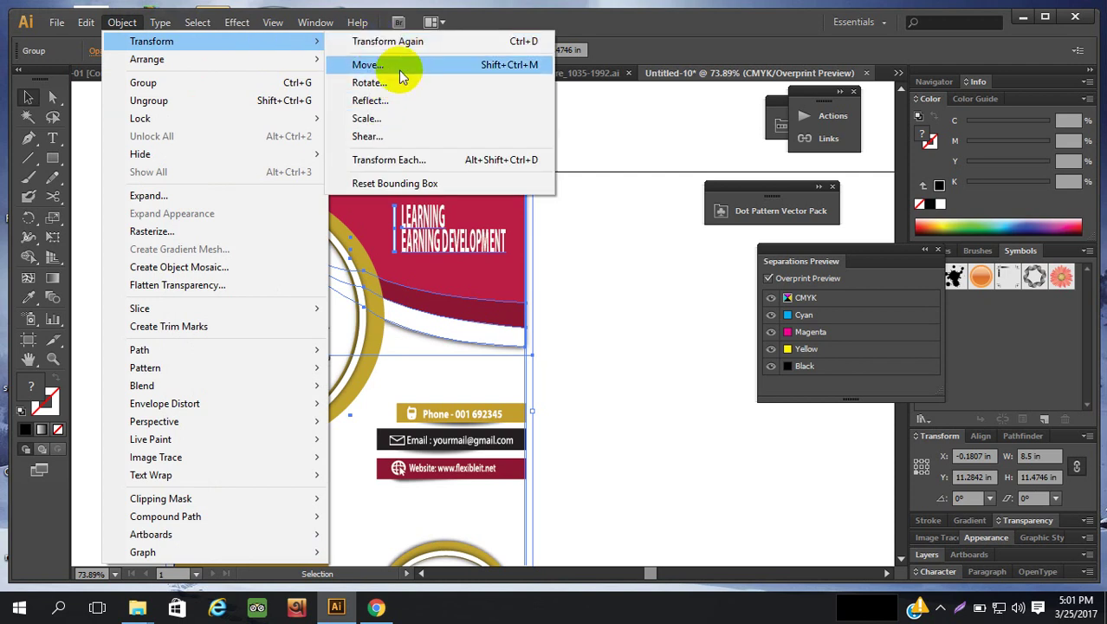
pyautogui.click(399, 67)
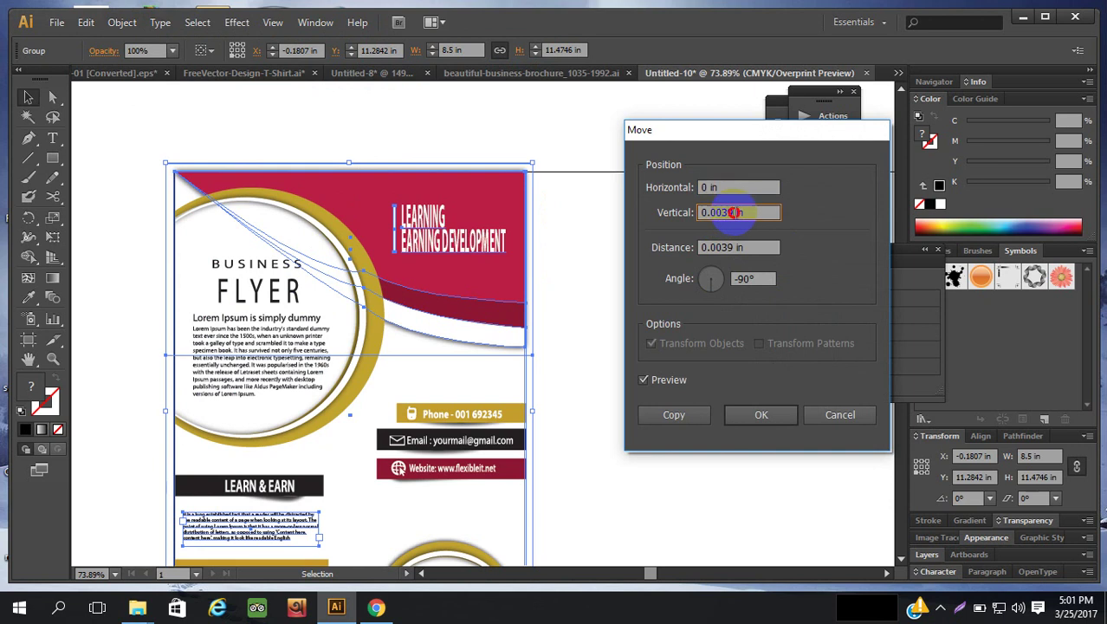
pyautogui.doubleClick(733, 213)
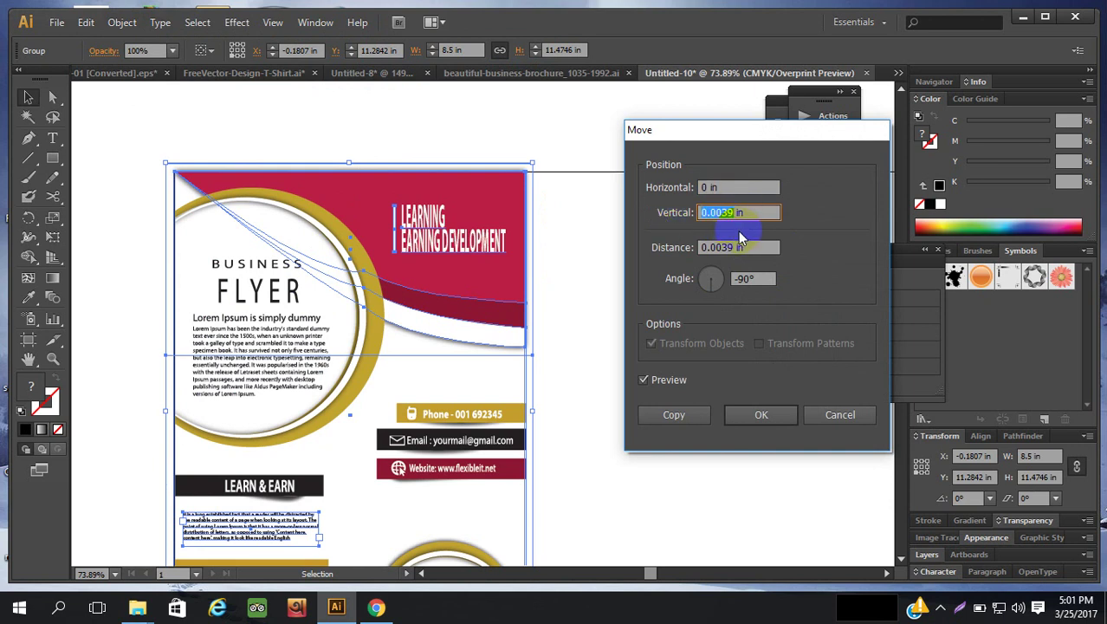
pyautogui.write('.5')
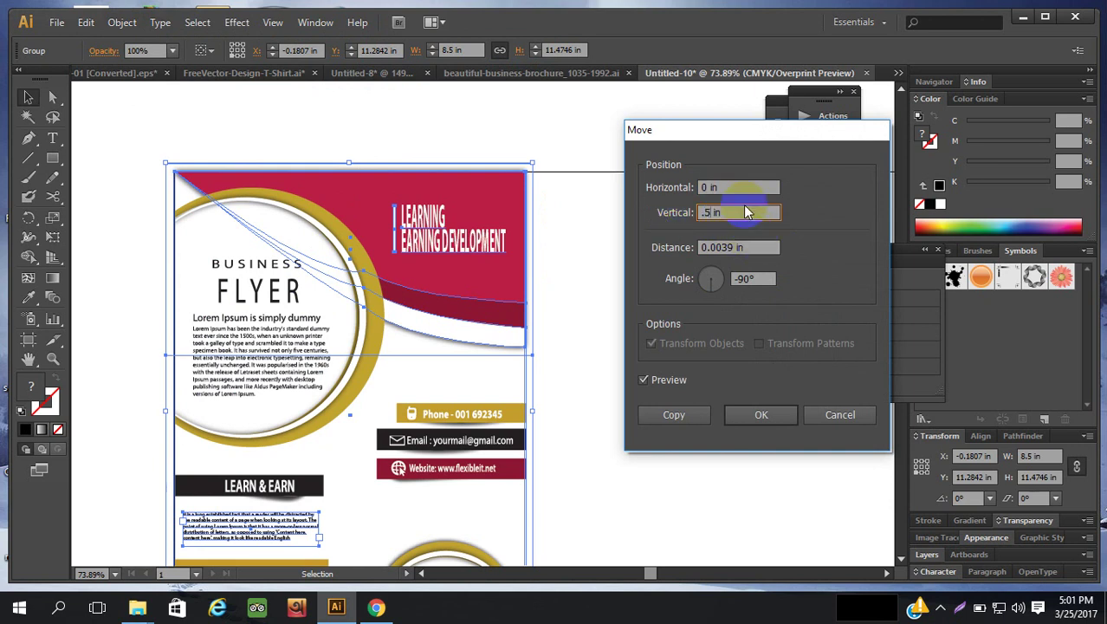
pyautogui.click(645, 381)
pyautogui.click(646, 381)
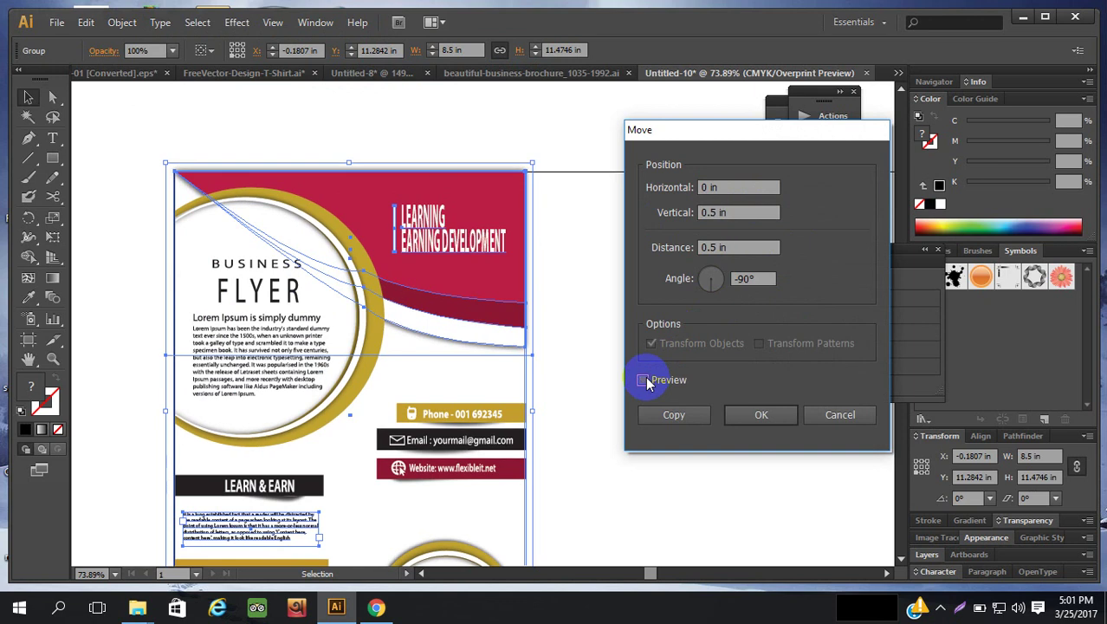
pyautogui.click(645, 381)
pyautogui.click(645, 381)
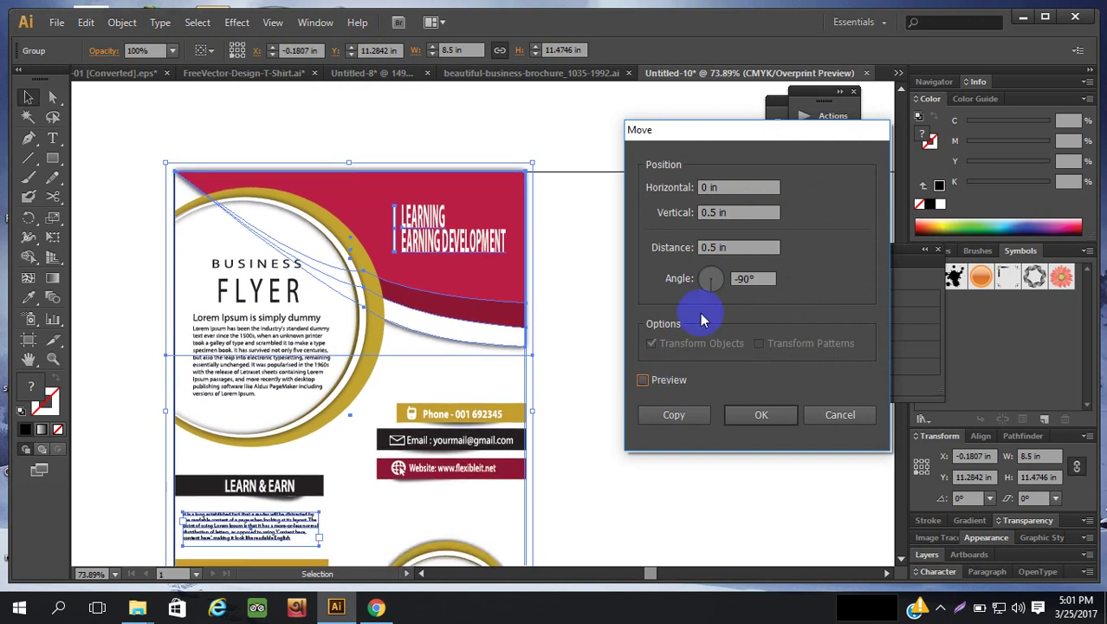
# Set the horizontal offset to 0.5 in as well and apply the move to the flyer.
pyautogui.doubleClick(715, 214)
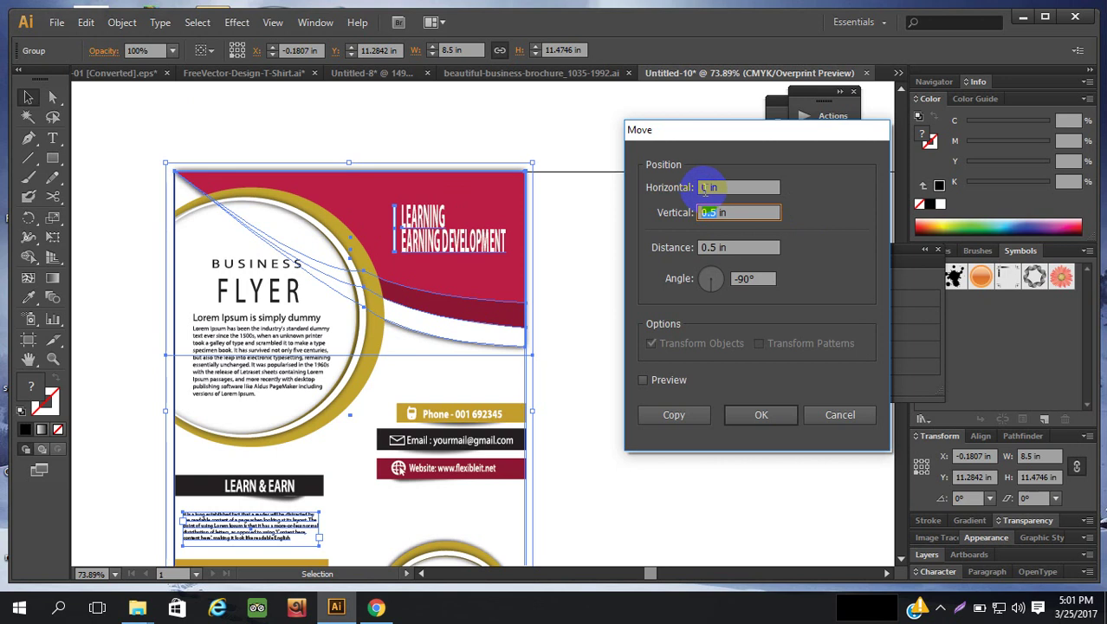
pyautogui.doubleClick(707, 188)
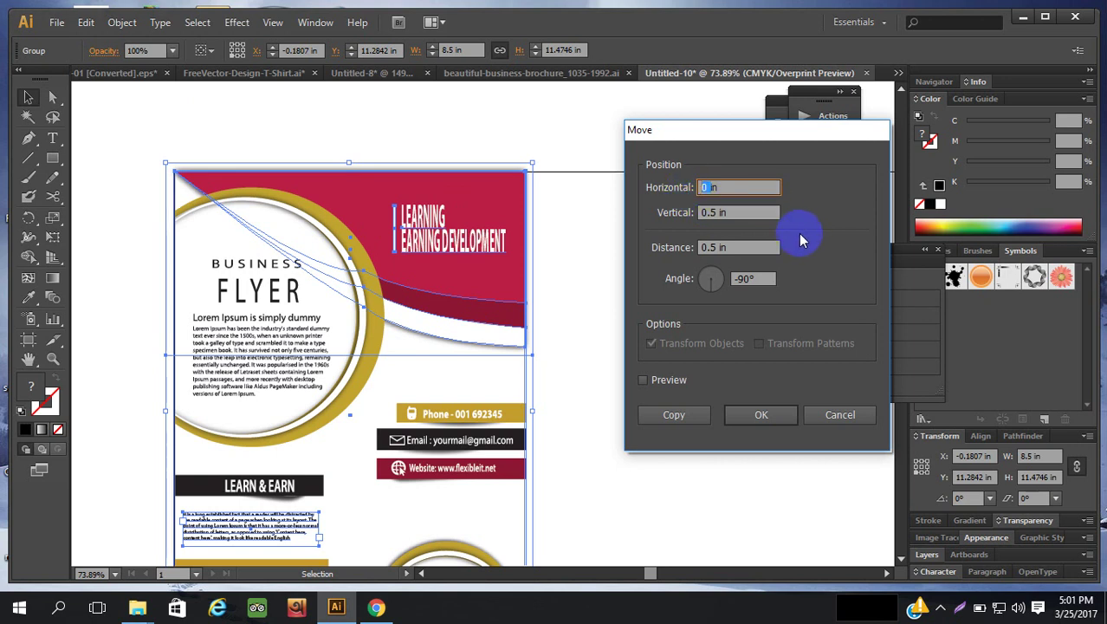
pyautogui.write('0.5')
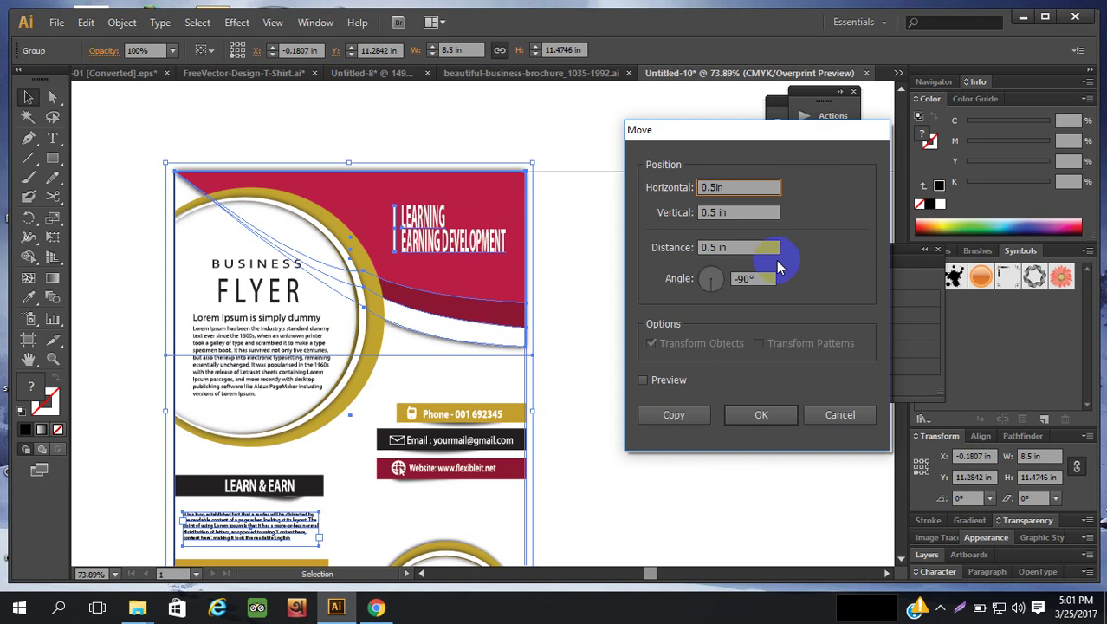
pyautogui.click(754, 415)
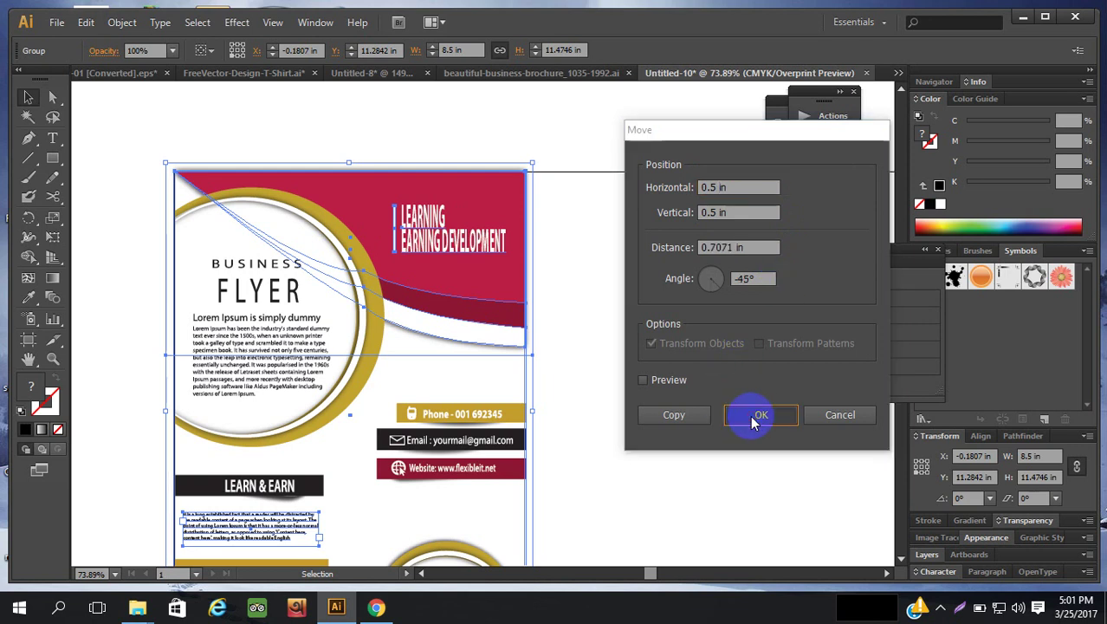
# Check the flyer's margins from the artboard's top and left edges, and deselect it.
pyautogui.scroll(-2, 730, 301)
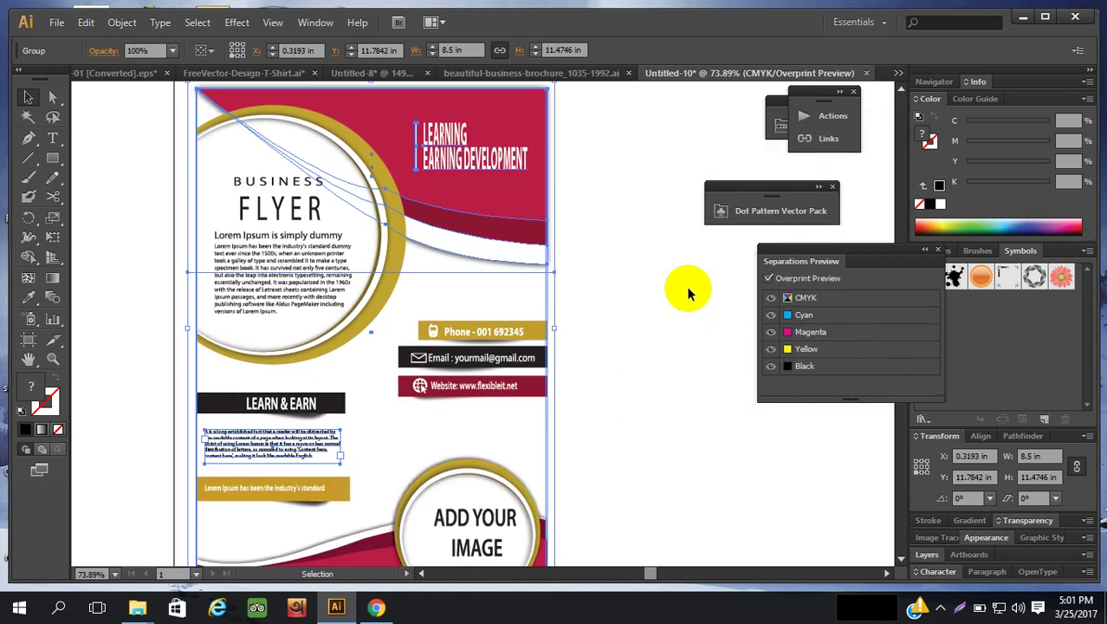
pyautogui.scroll(2, 689, 292)
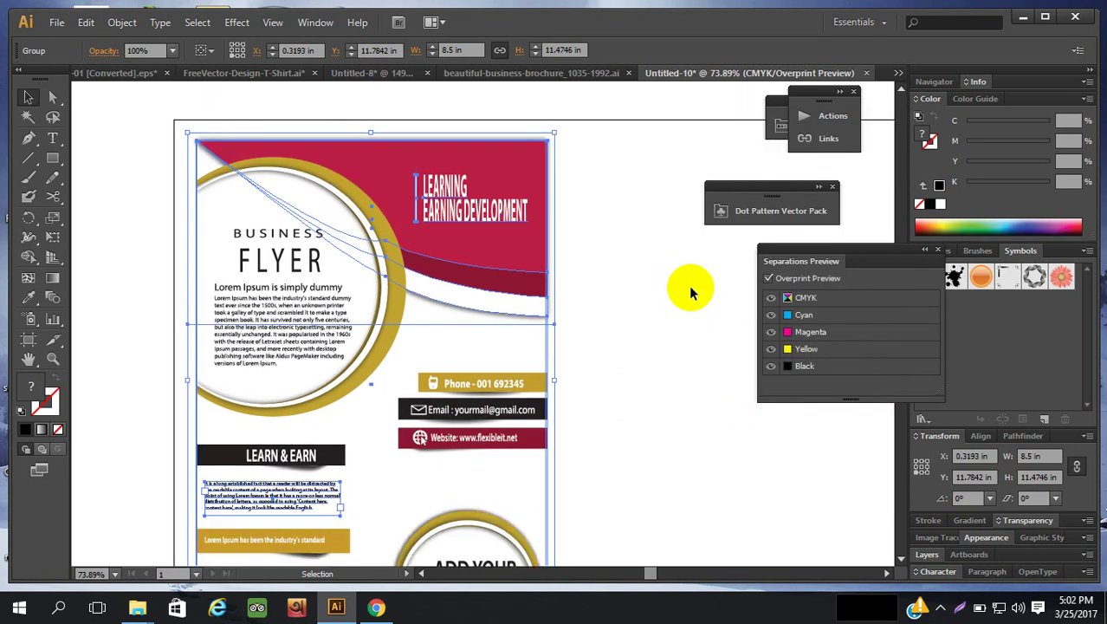
pyautogui.click(690, 293)
pyautogui.click(335, 141)
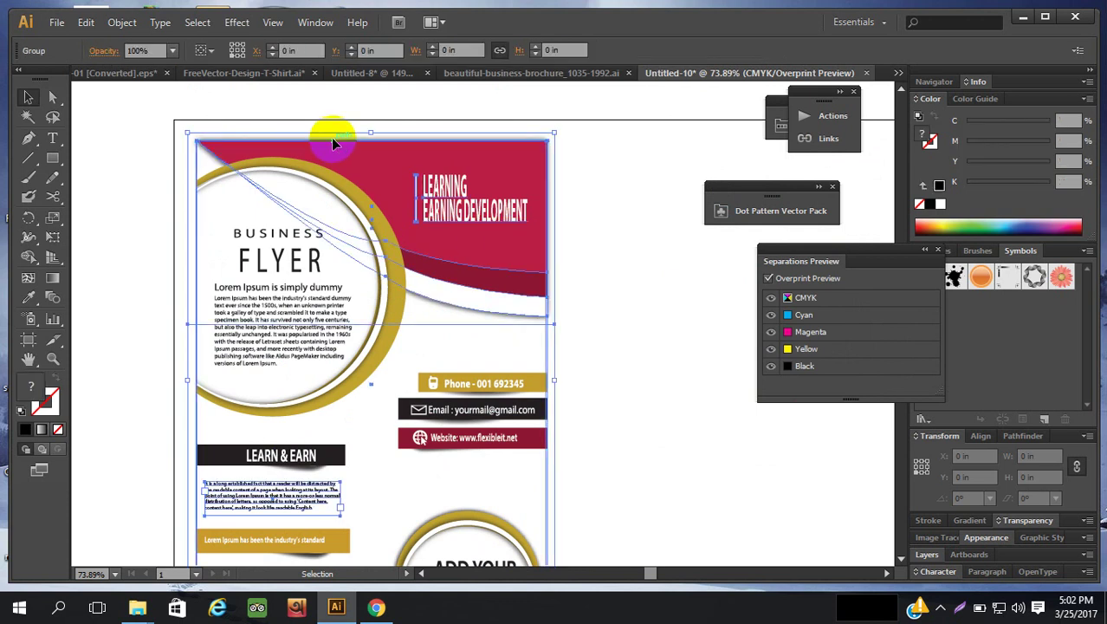
pyautogui.click(562, 204)
pyautogui.scroll(1, 562, 205)
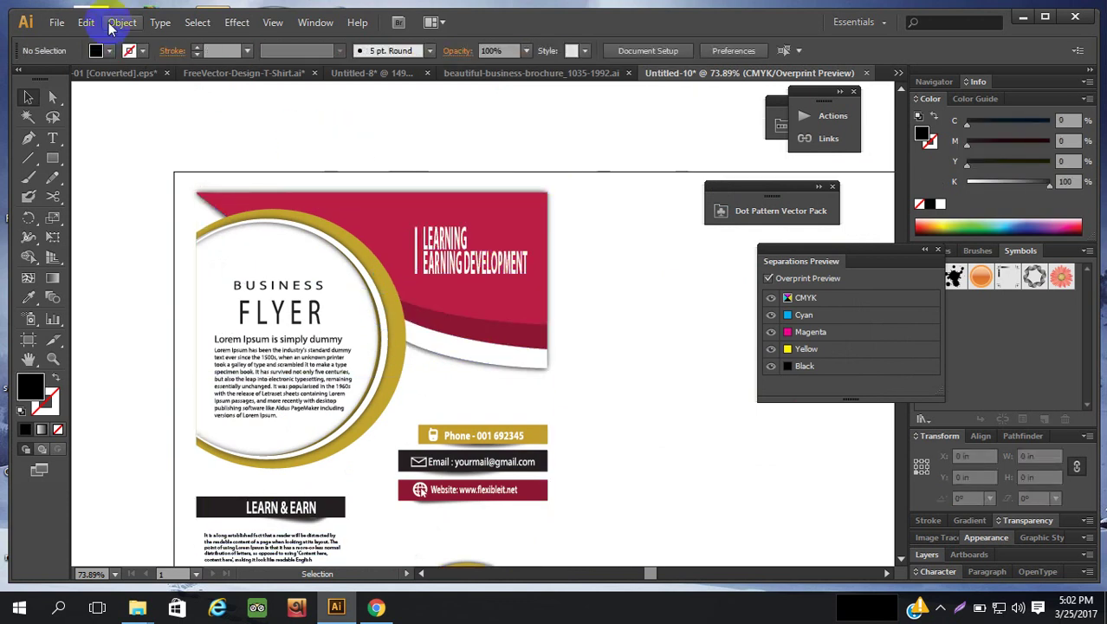
# Select the whole flyer and preview a Move with a horizontal offset of 3.875 in.
pyautogui.click(399, 216)
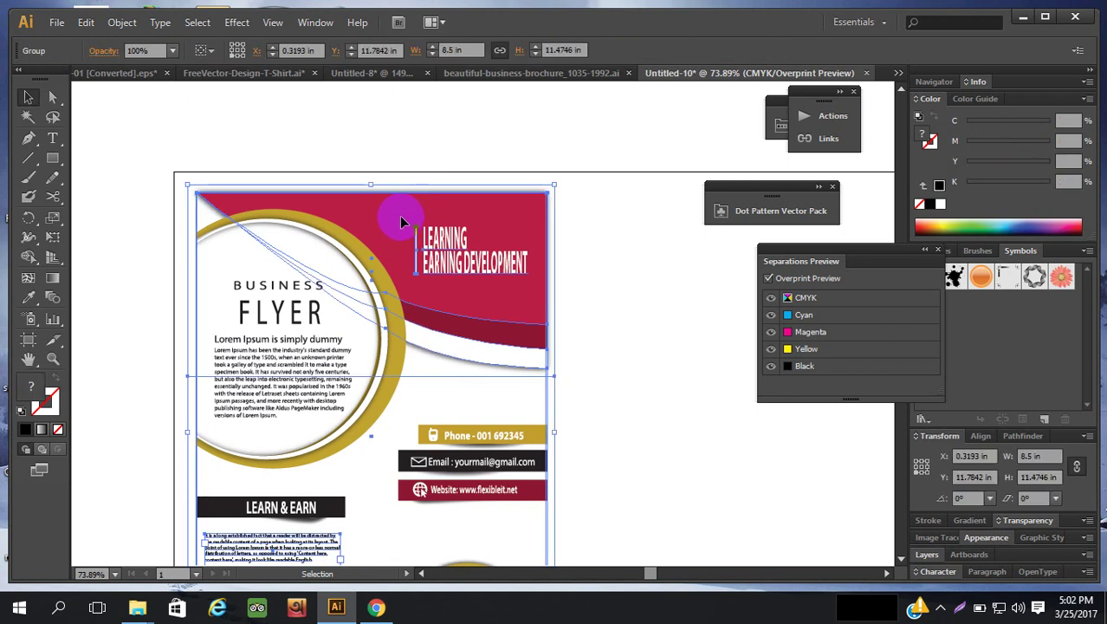
pyautogui.hotkey('ctrl', '-')
pyautogui.hotkey('ctrl', '-')
pyautogui.hotkey('ctrl', '-')
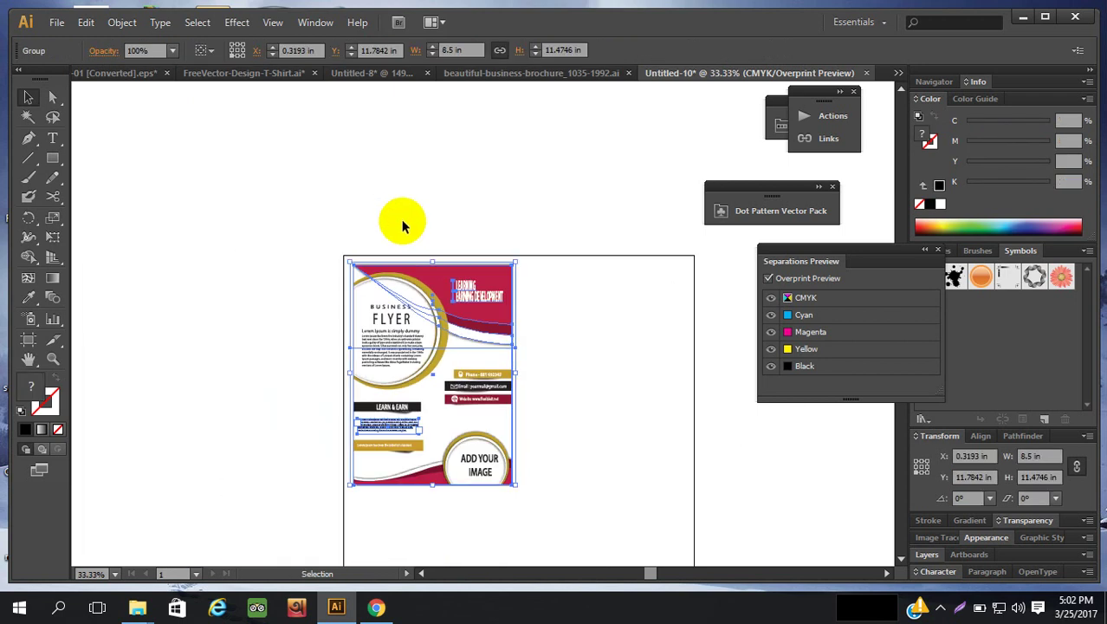
pyautogui.scroll(-3, 537, 234)
pyautogui.scroll(2, 516, 187)
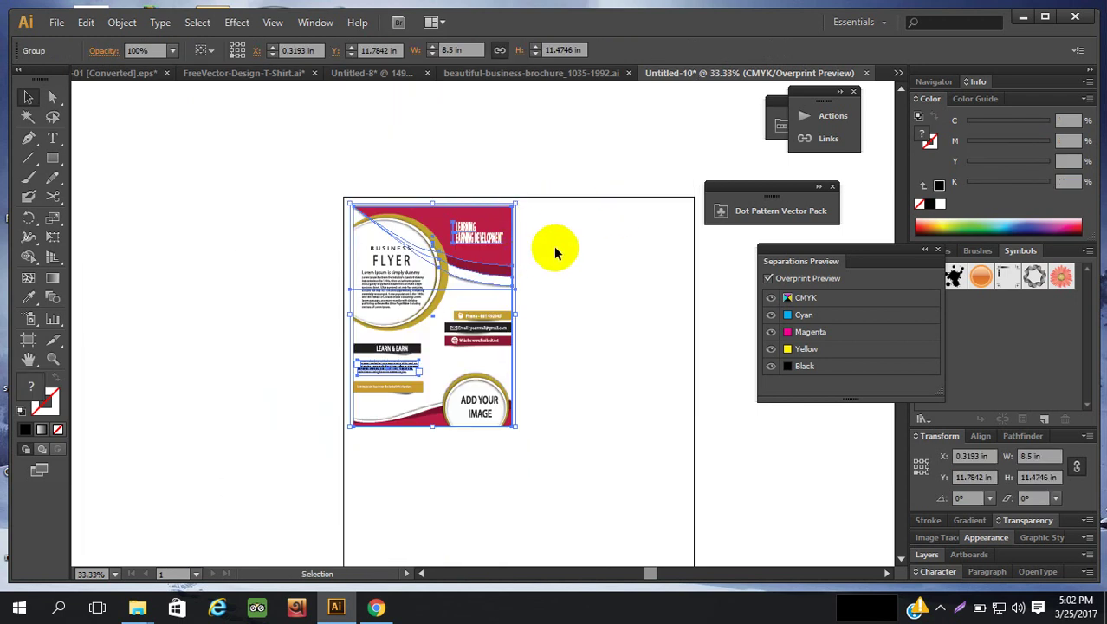
pyautogui.click(120, 24)
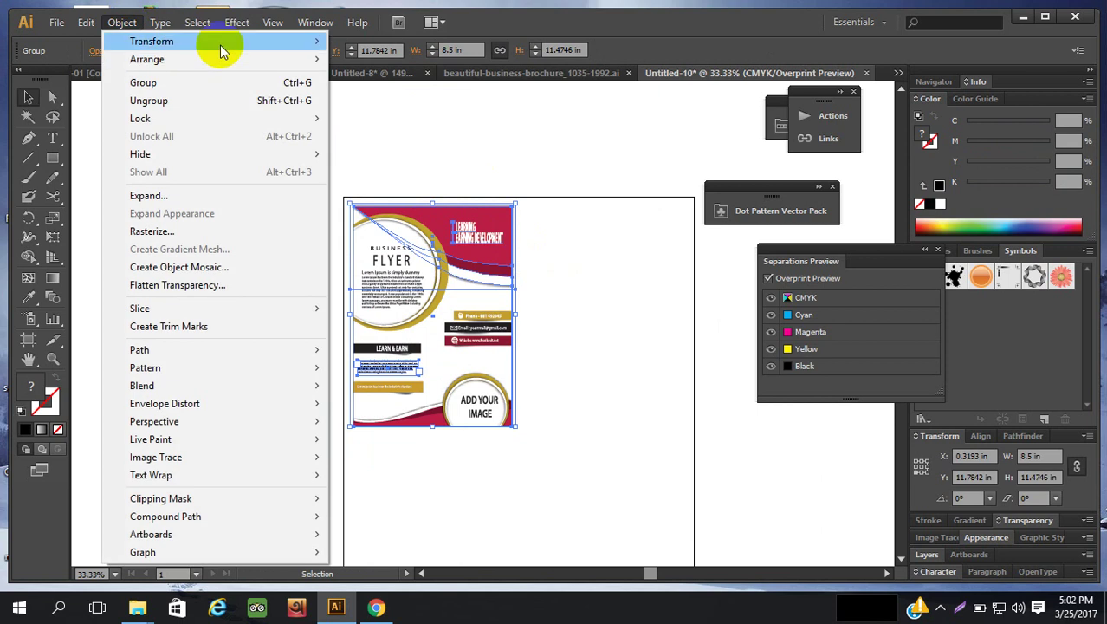
pyautogui.moveTo(223, 42)
pyautogui.click(368, 64)
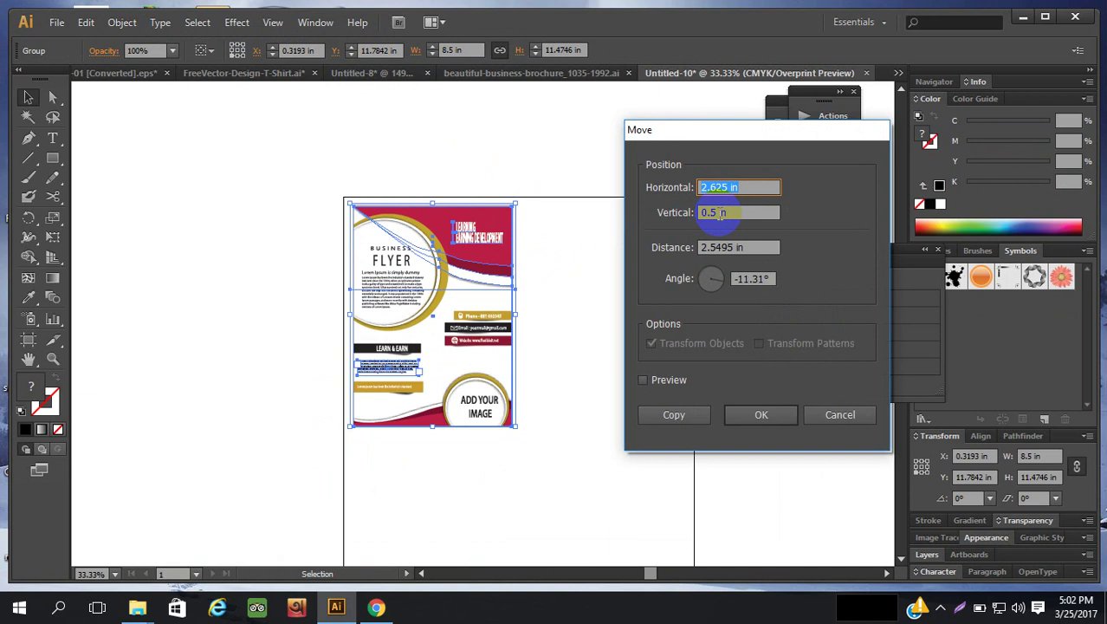
pyautogui.write('3.875')
pyautogui.press('Tab')
pyautogui.click(643, 379)
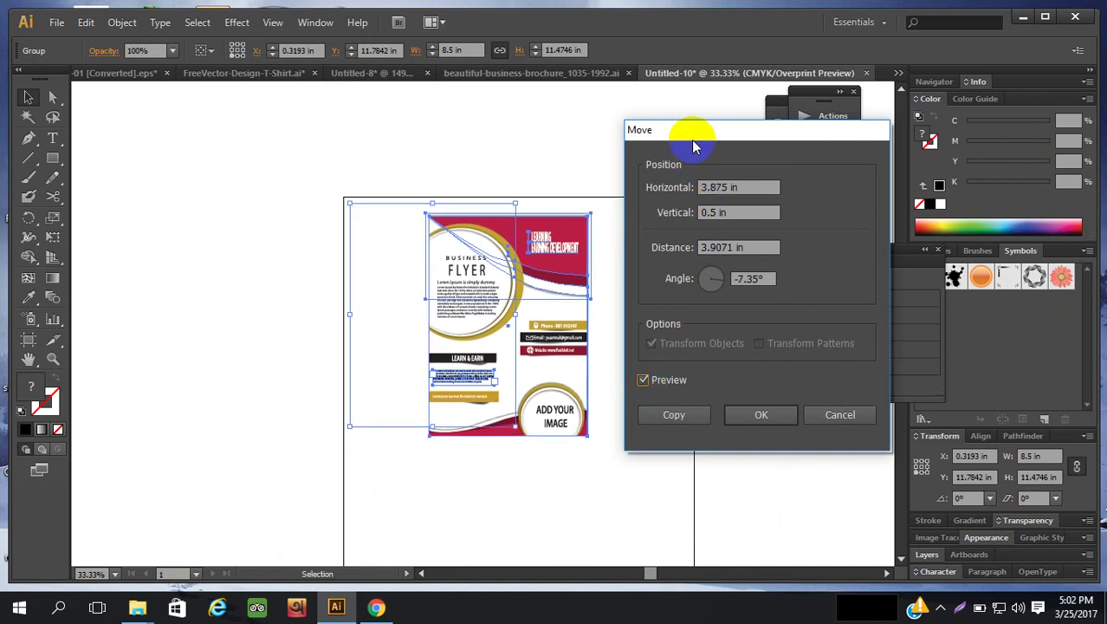
# Shift the Move dialog clear of the artwork and set the vertical offset to 0 in.
pyautogui.moveTo(705, 136); pyautogui.dragTo(213, 139)
pyautogui.click(220, 223)
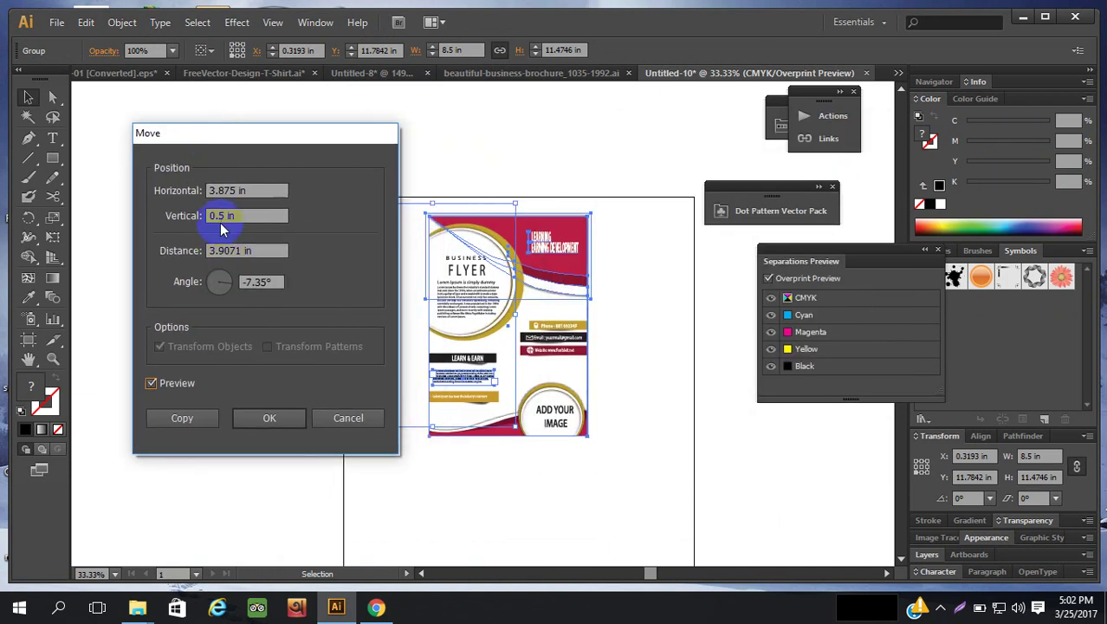
pyautogui.moveTo(223, 216); pyautogui.dragTo(198, 224)
pyautogui.write('0')
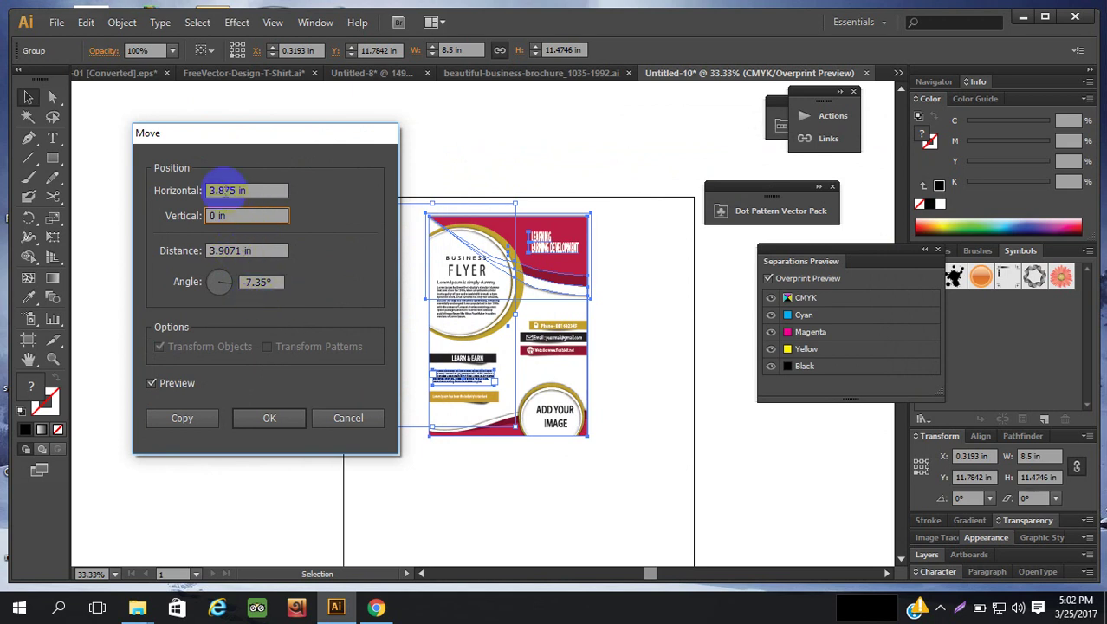
# Increase the horizontal offset to 8.75 in and create a copy of the flyer beside the original.
pyautogui.click(225, 188)
pyautogui.press('Up')
pyautogui.press('Up')
pyautogui.press('Up')
pyautogui.press('Up')
pyautogui.press('Up')
pyautogui.press('Up')
pyautogui.press('Up')
pyautogui.press('Up')
pyautogui.press('Up')
pyautogui.press('Up')
pyautogui.press('Up')
pyautogui.press('Up')
pyautogui.press('Up')
pyautogui.press('Up')
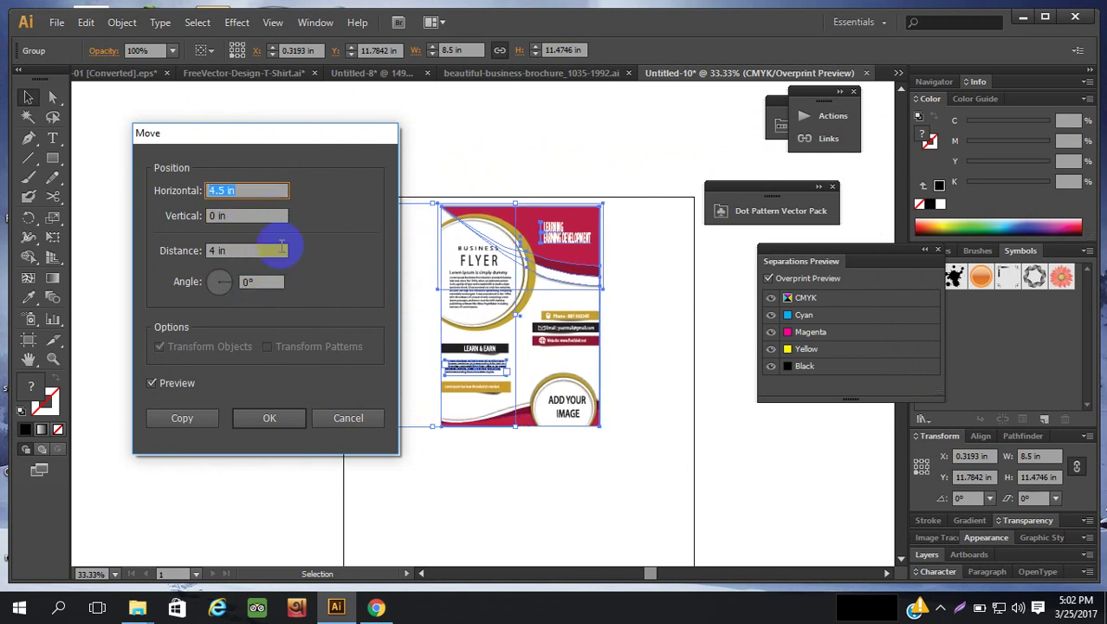
pyautogui.press('Up')
pyautogui.press('Up')
pyautogui.press('Up')
pyautogui.press('Up')
pyautogui.press('Up')
pyautogui.press('Up')
pyautogui.press('Up')
pyautogui.press('Up')
pyautogui.press('Up')
pyautogui.press('Up')
pyautogui.press('Up')
pyautogui.press('Up')
pyautogui.press('Up')
pyautogui.press('Up')
pyautogui.press('Up')
pyautogui.press('Up')
pyautogui.press('Up')
pyautogui.press('Up')
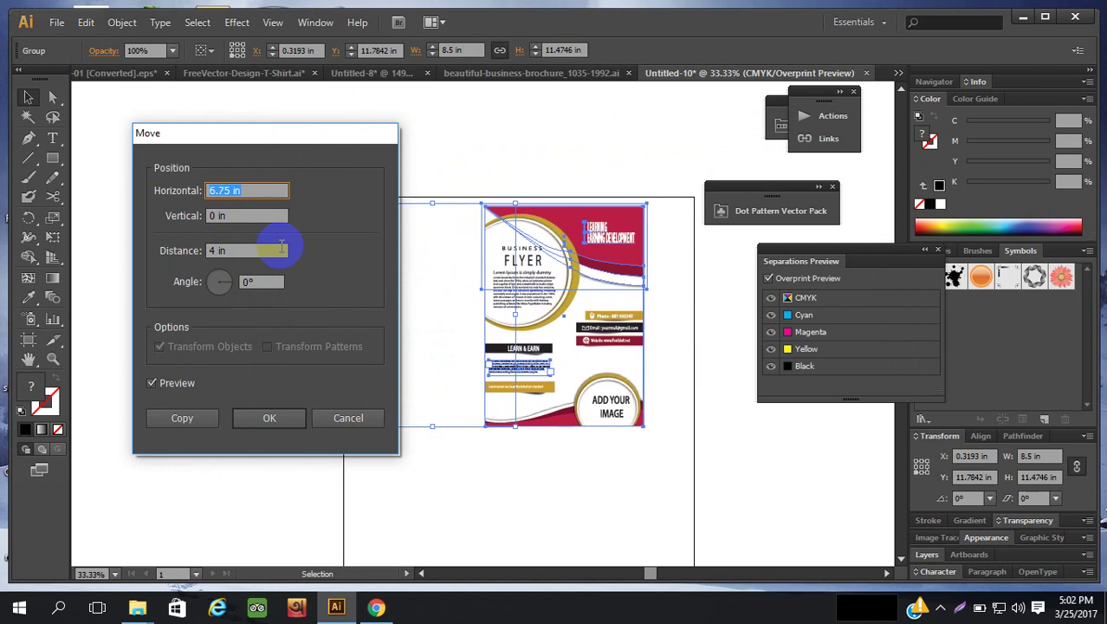
pyautogui.press('Up')
pyautogui.press('Up')
pyautogui.press('Up')
pyautogui.press('Up')
pyautogui.press('Up')
pyautogui.press('Up')
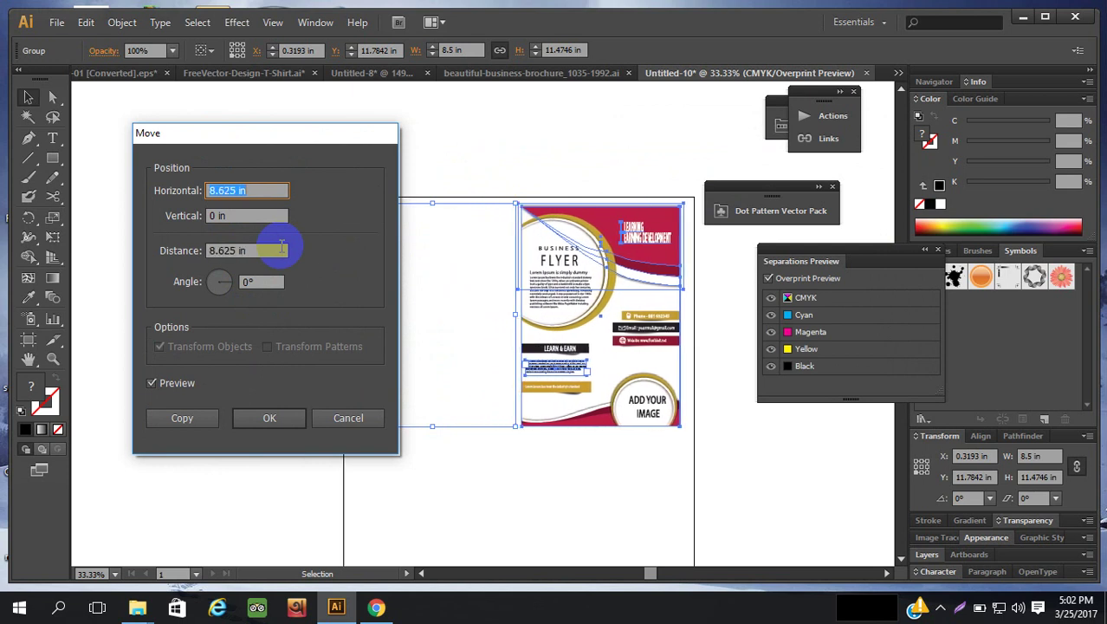
pyautogui.press('Up')
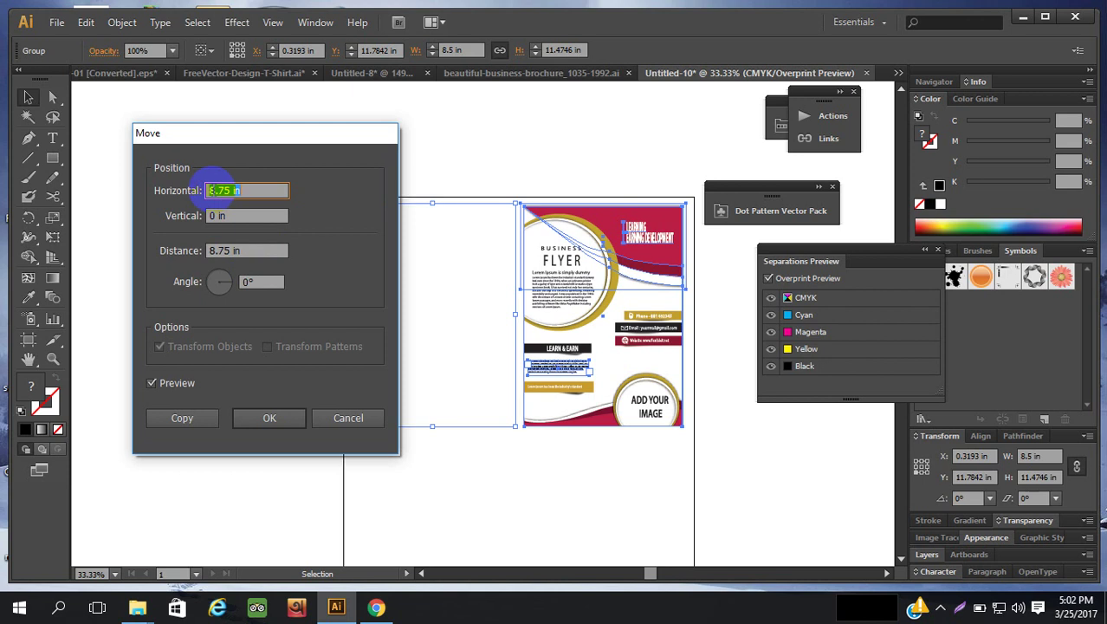
pyautogui.click(183, 419)
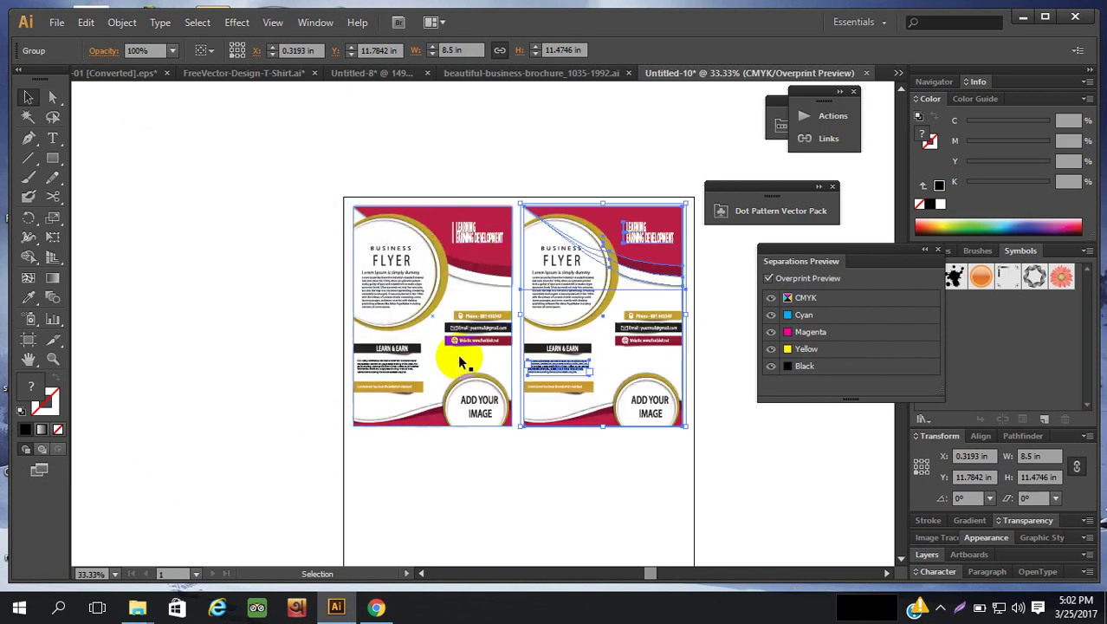
pyautogui.scroll(-5, 613, 358)
pyautogui.scroll(4, 611, 359)
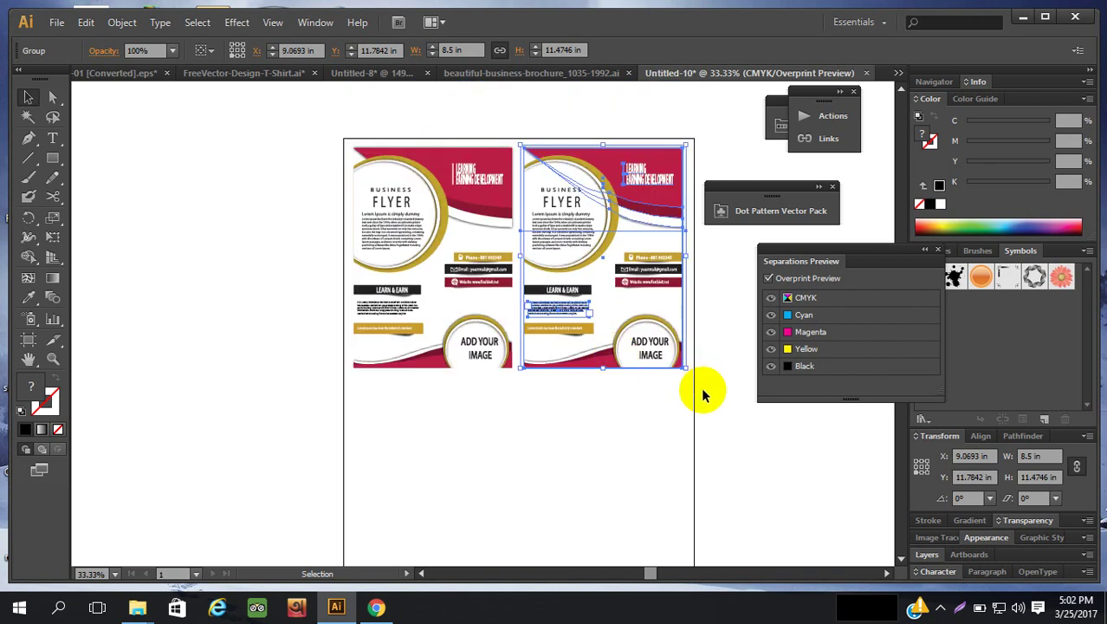
pyautogui.click(653, 402)
pyautogui.moveTo(652, 403); pyautogui.dragTo(370, 260)
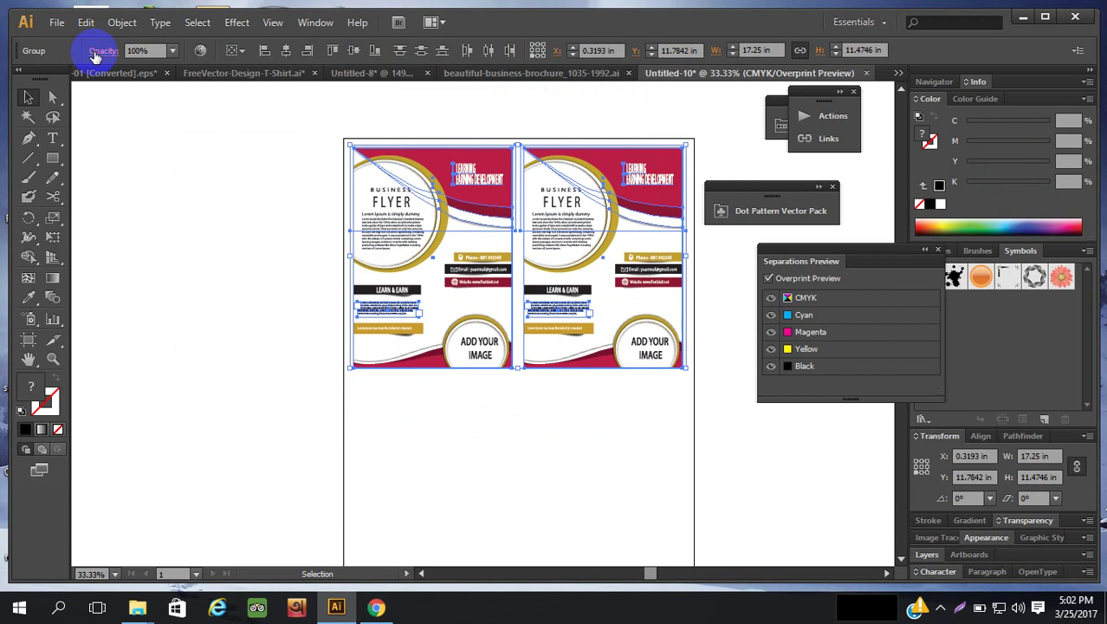
pyautogui.click(121, 23)
pyautogui.moveTo(150, 42)
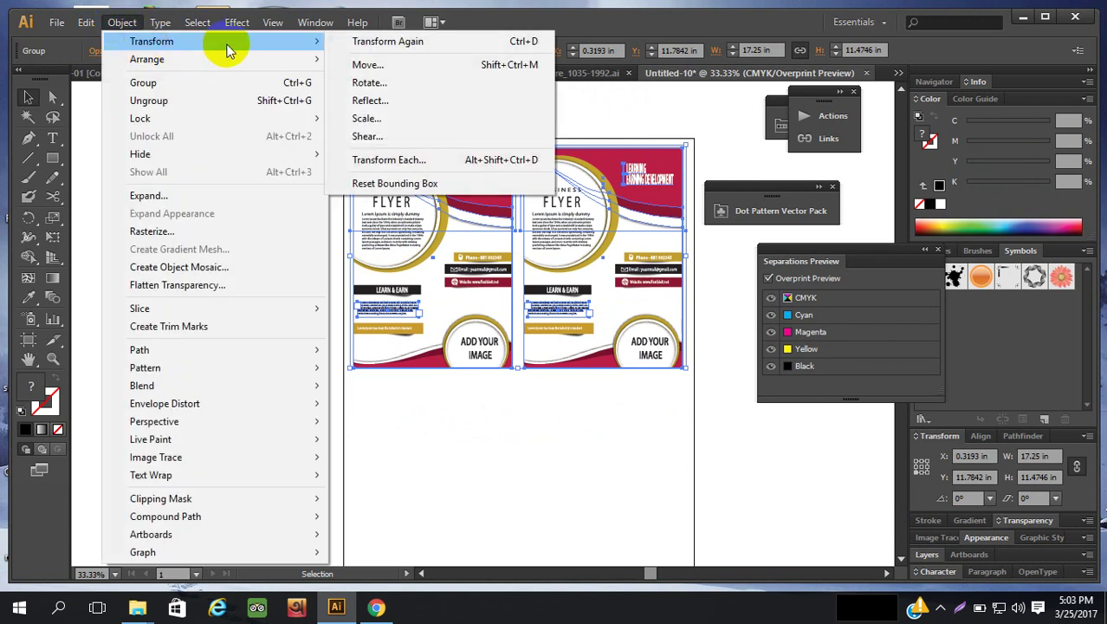
pyautogui.click(371, 66)
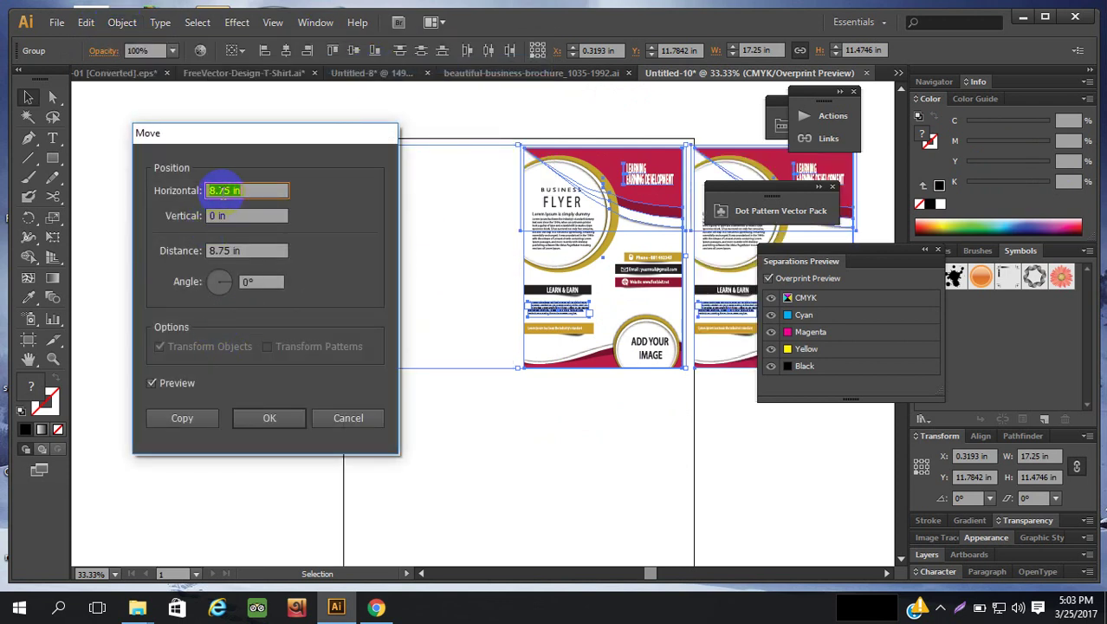
pyautogui.click(217, 219)
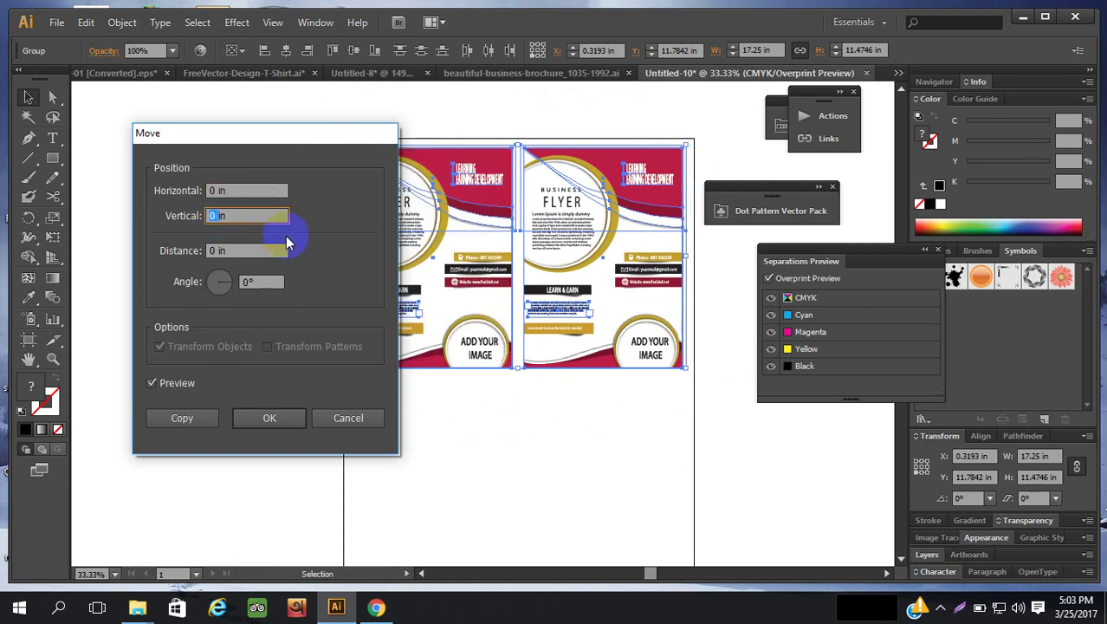
pyautogui.click(350, 419)
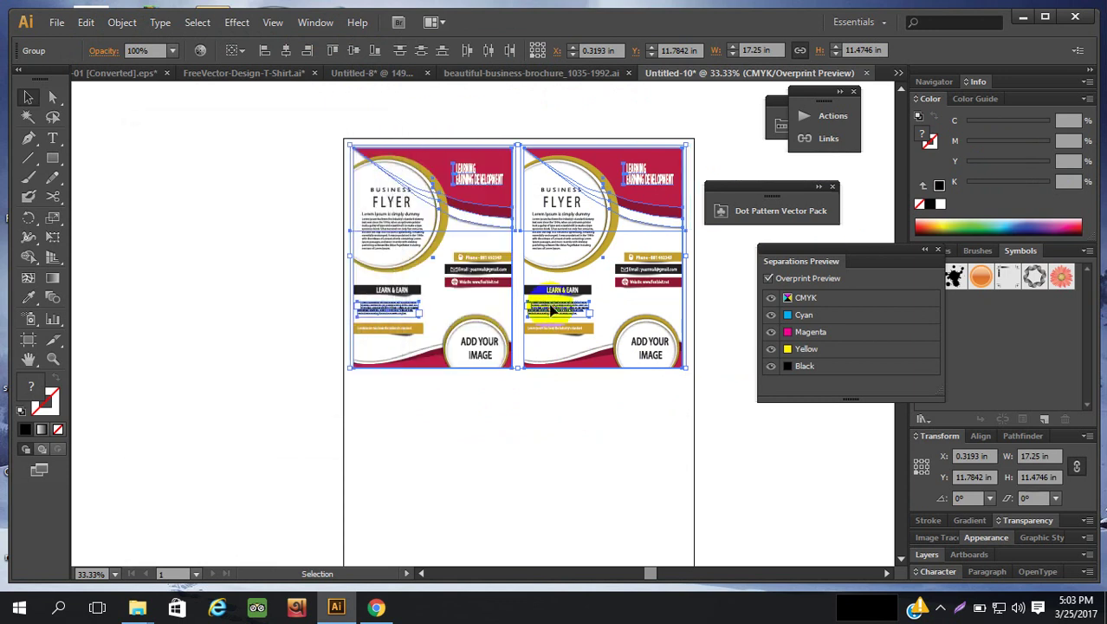
# Select both flyers together and start a Move with a horizontal offset of 0 in.
pyautogui.click(586, 390)
pyautogui.click(600, 336)
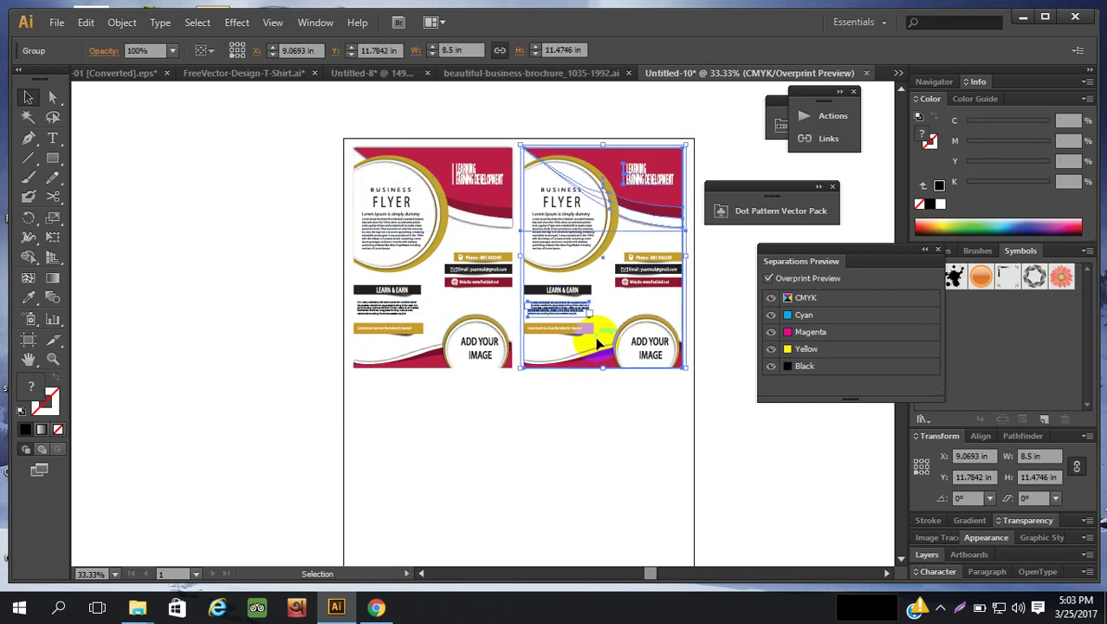
pyautogui.moveTo(564, 422); pyautogui.dragTo(452, 329)
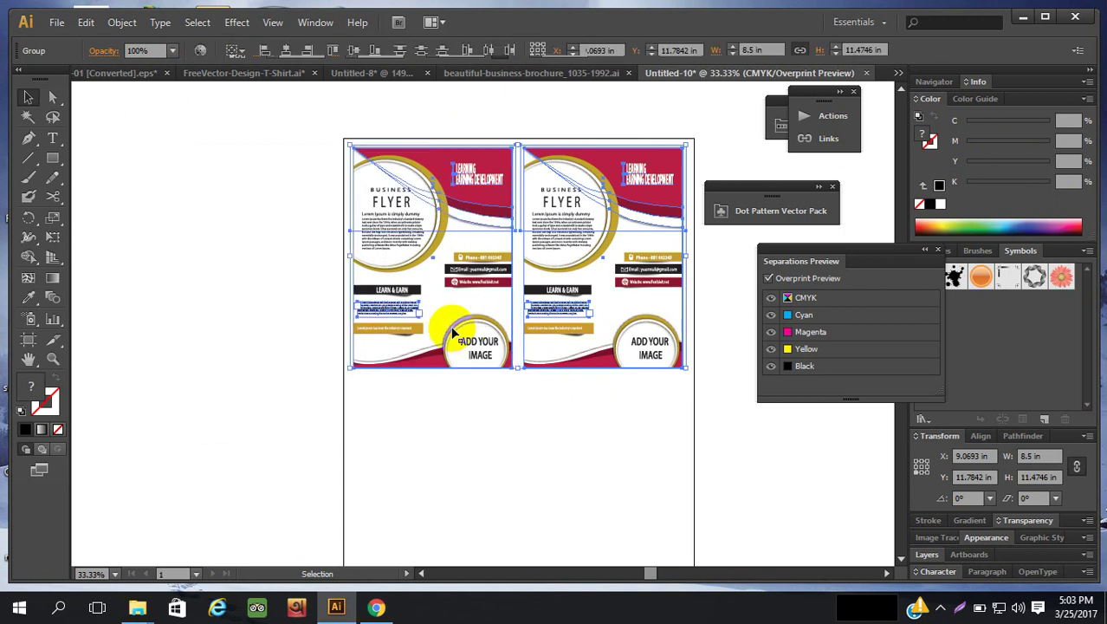
pyautogui.click(122, 22)
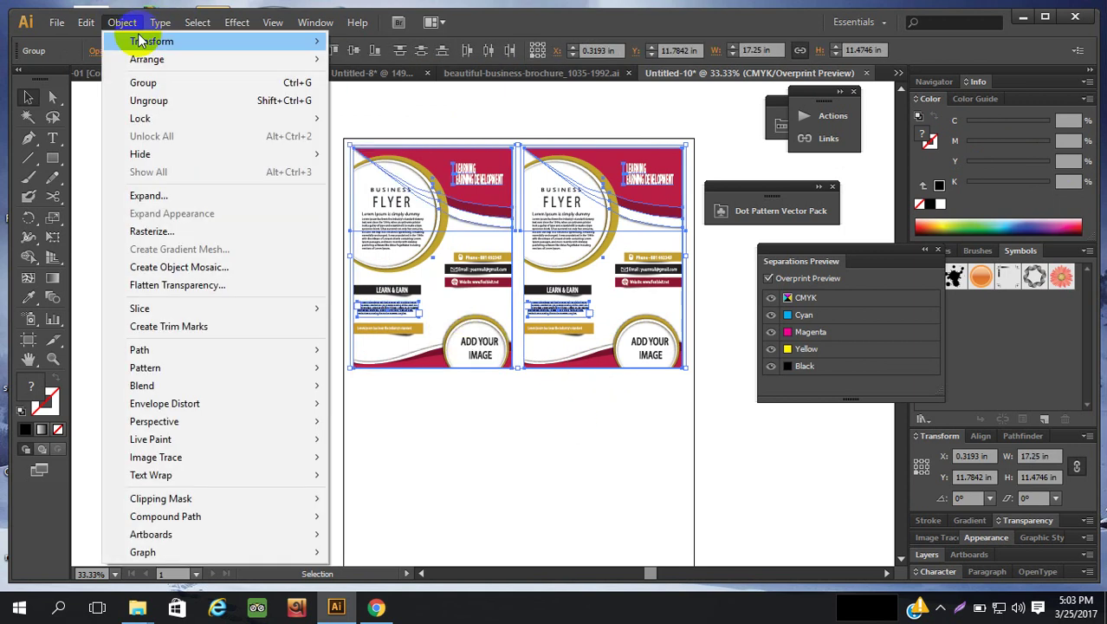
pyautogui.moveTo(181, 41)
pyautogui.click(367, 65)
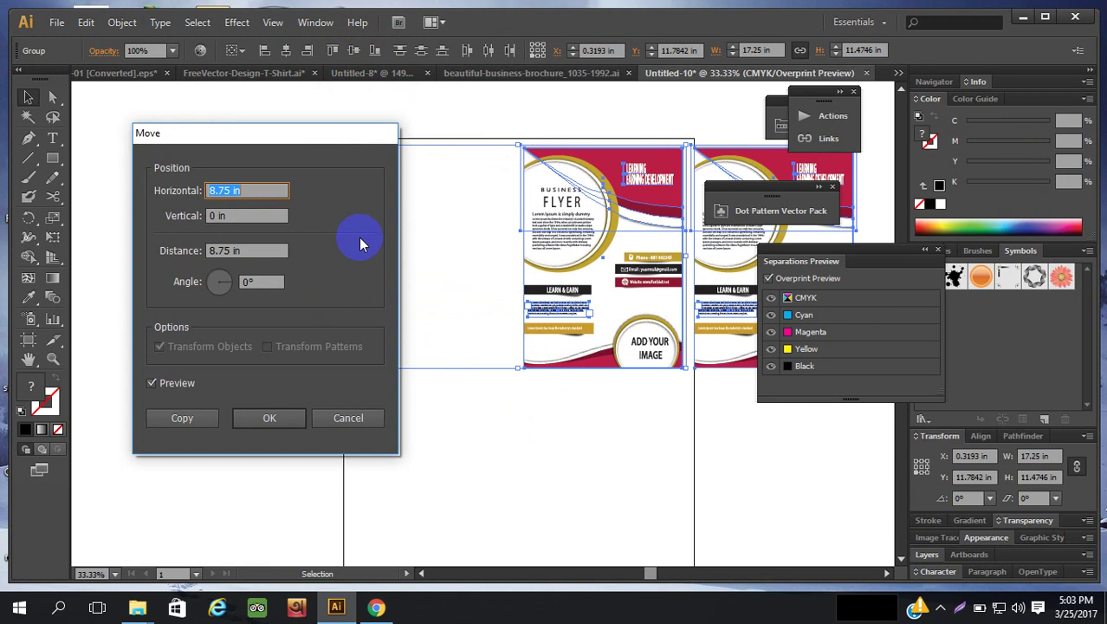
pyautogui.press('Up')
pyautogui.press('Up')
pyautogui.press('Up')
pyautogui.press('Up')
pyautogui.press('Up')
pyautogui.press('Up')
pyautogui.press('Up')
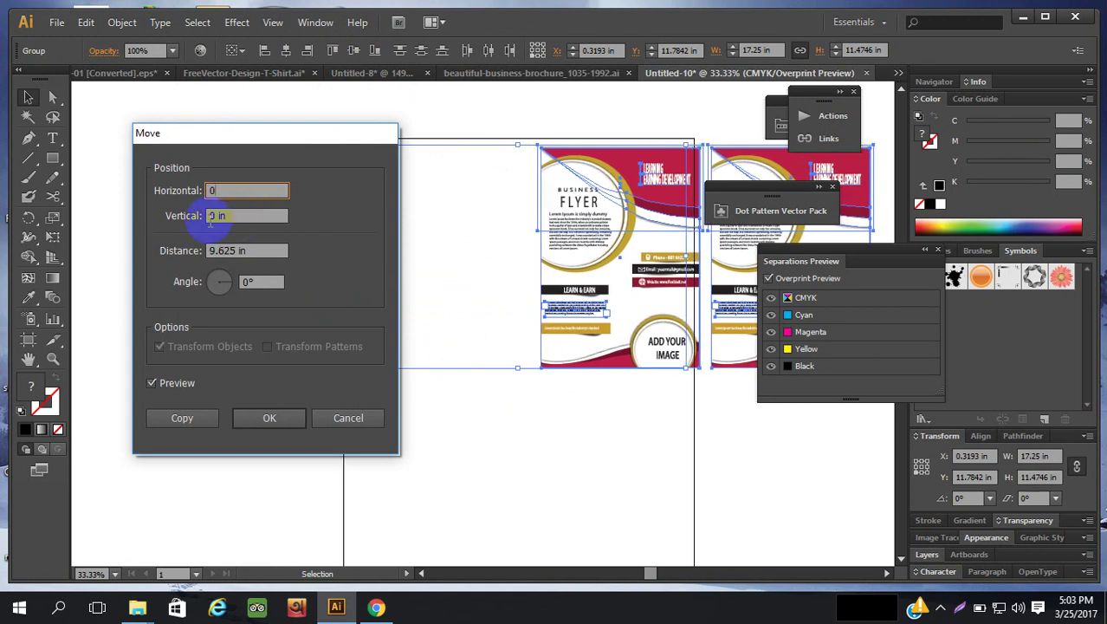
pyautogui.press('Tab')
# Preview moving the flyer pair down with a vertical offset of 11.5 in.
pyautogui.press('Up')
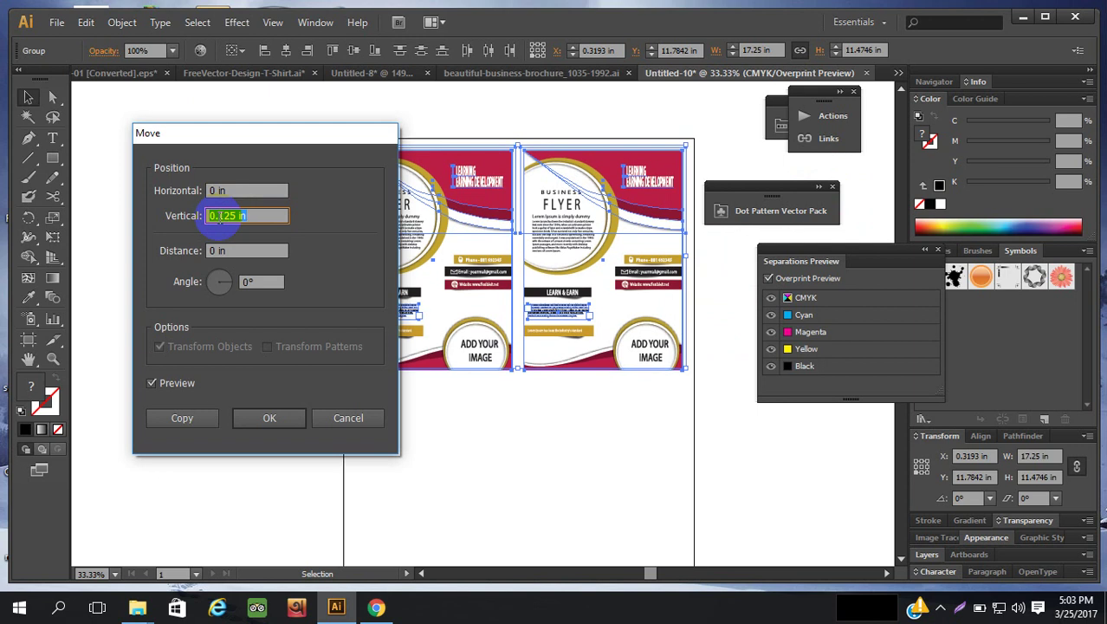
pyautogui.press('Up')
pyautogui.press('Up')
pyautogui.press('Up')
pyautogui.press('Up')
pyautogui.press('Up')
pyautogui.press('Up')
pyautogui.press('Up')
pyautogui.press('Up')
pyautogui.press('Up')
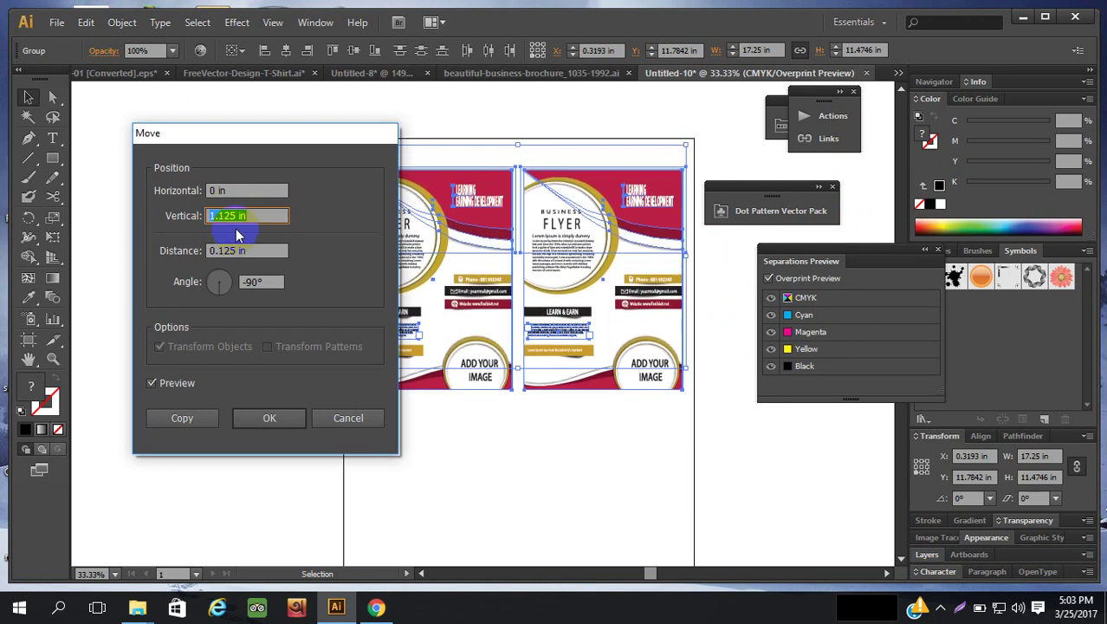
pyautogui.write('11.5')
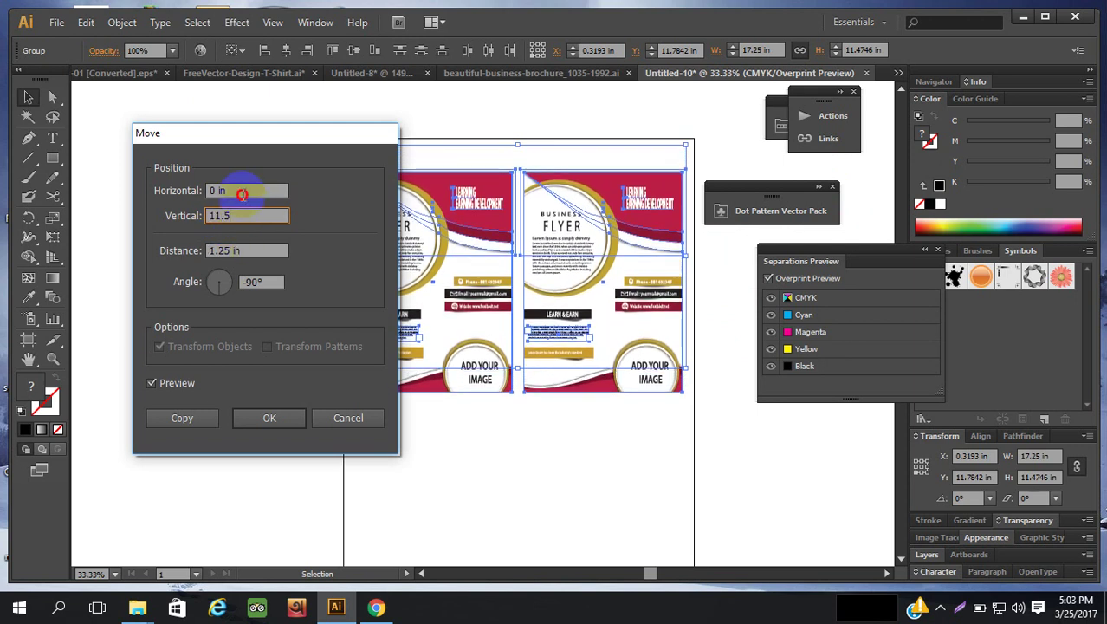
pyautogui.click(242, 192)
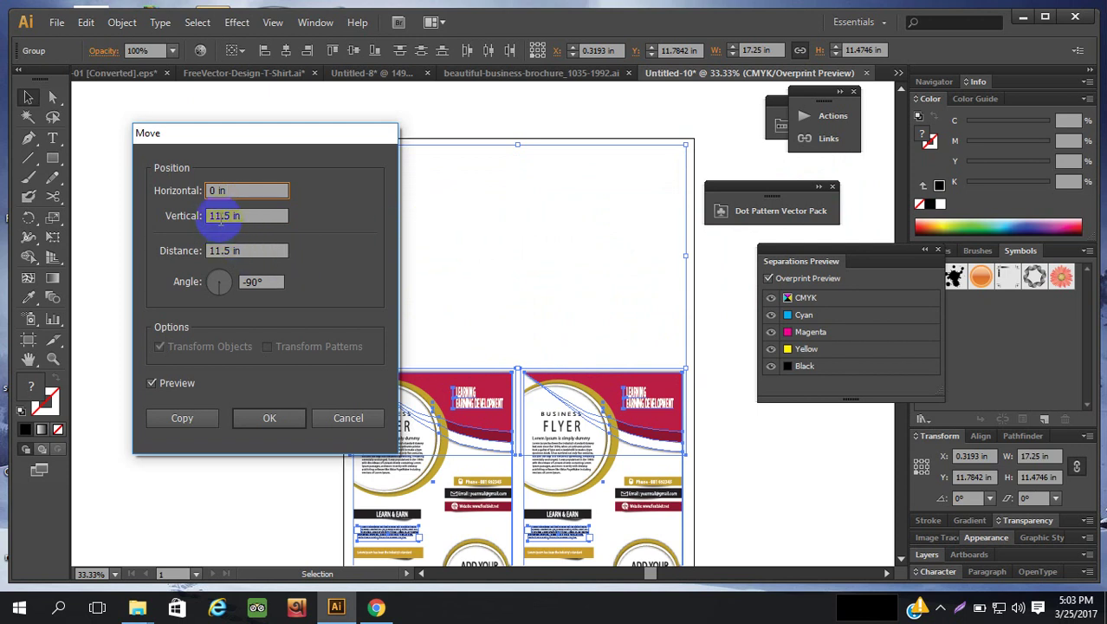
# Adjust the vertical offset to 11.75 in and create a copy of the flyer pair below the originals.
pyautogui.doubleClick(222, 216)
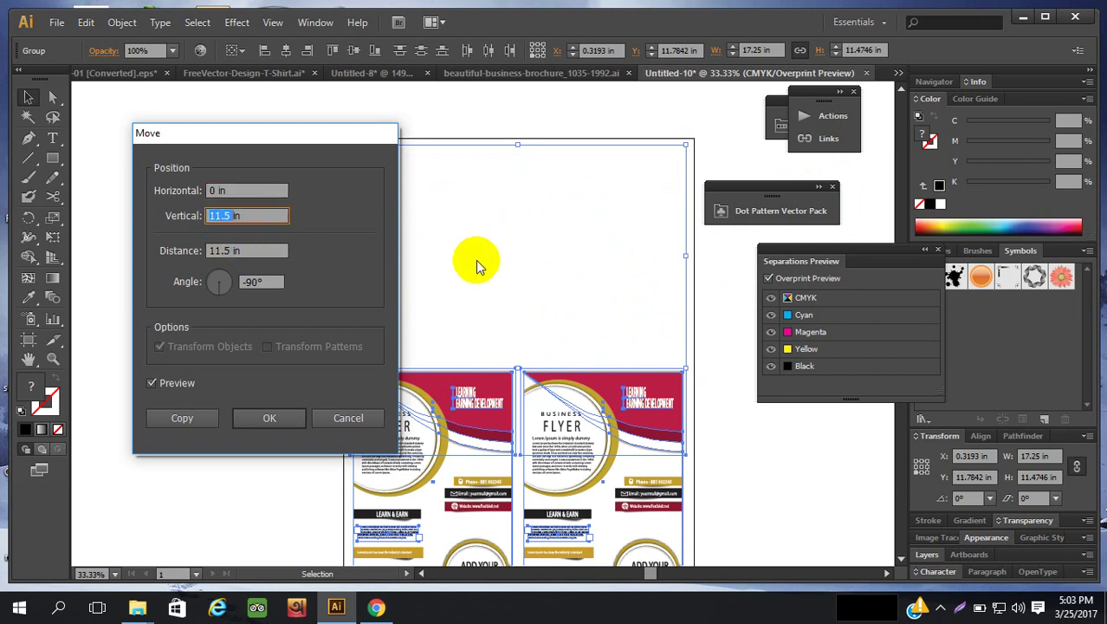
pyautogui.press('Up')
pyautogui.press('Up')
pyautogui.press('Up')
pyautogui.press('Up')
pyautogui.press('Up')
pyautogui.press('Up')
pyautogui.press('Up')
pyautogui.press('Up')
pyautogui.press('Up')
pyautogui.press('Up')
pyautogui.press('Up')
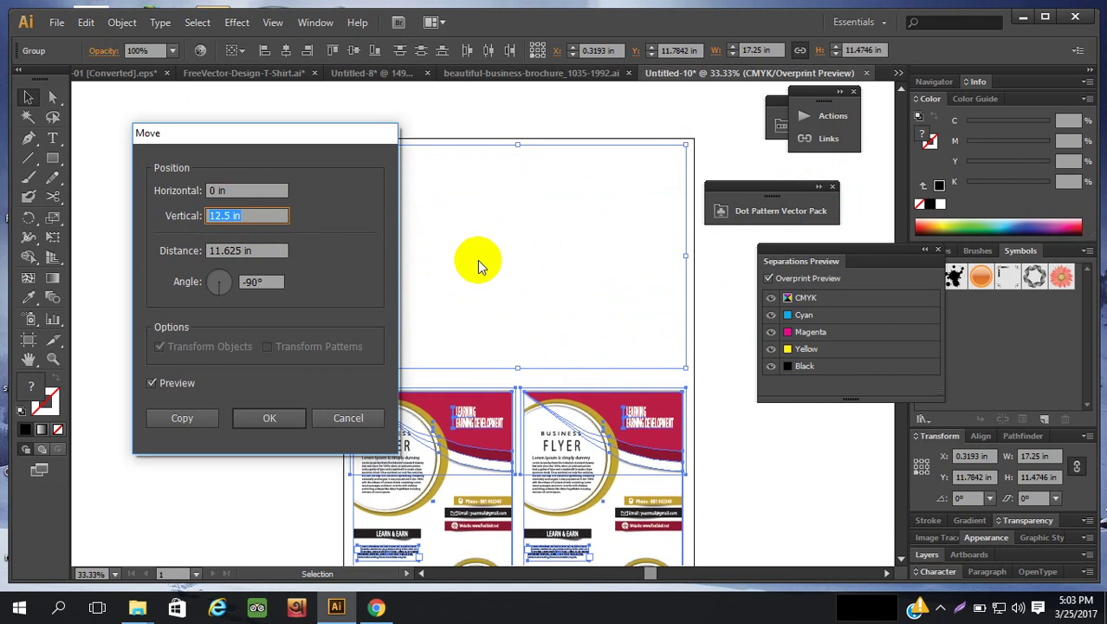
pyautogui.press('Down')
pyautogui.press('Down')
pyautogui.press('Down')
pyautogui.press('Down')
pyautogui.press('Down')
pyautogui.press('Down')
pyautogui.press('Down')
pyautogui.press('Down')
pyautogui.press('Down')
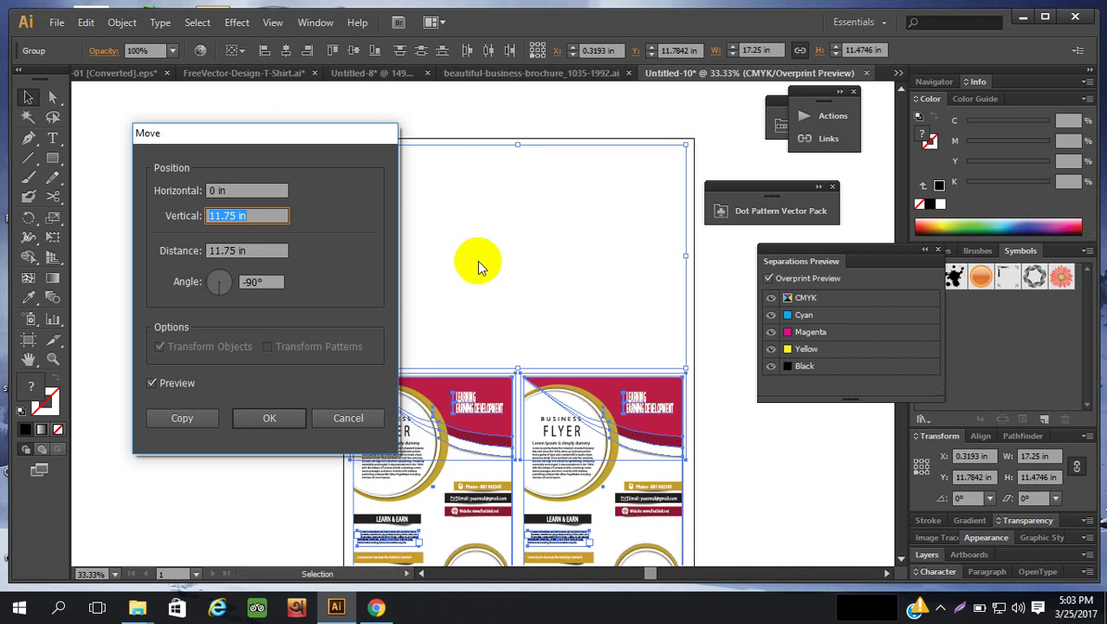
pyautogui.click(182, 418)
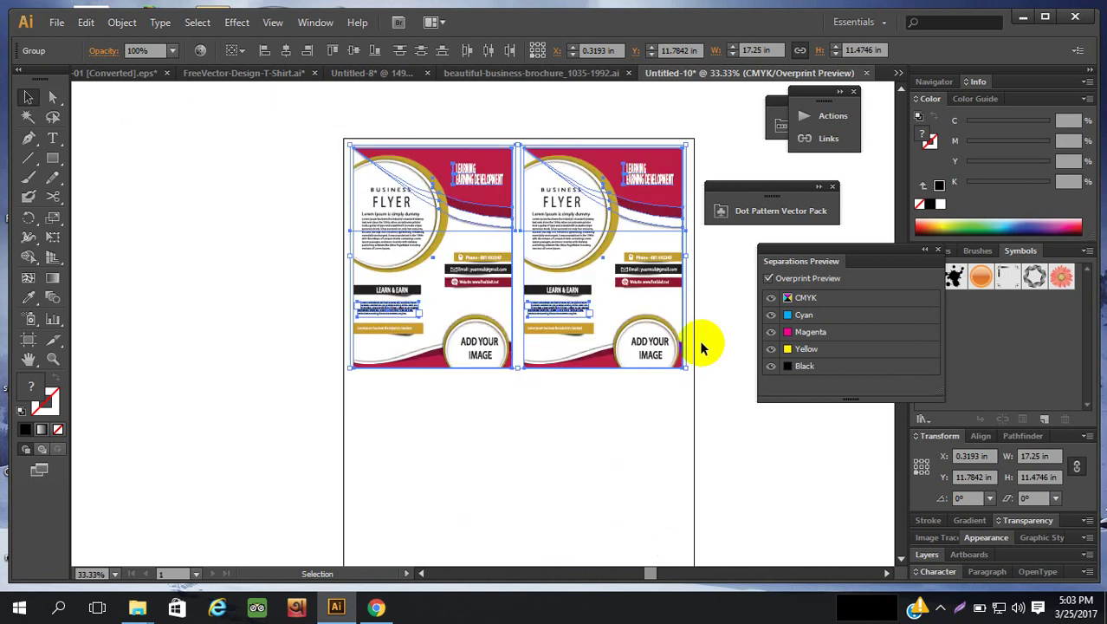
# Check the position of the two lower flyers against the artboard's bottom edge.
pyautogui.hotkey('ctrl', 'd')
pyautogui.click(737, 377)
pyautogui.scroll(-4, 737, 380)
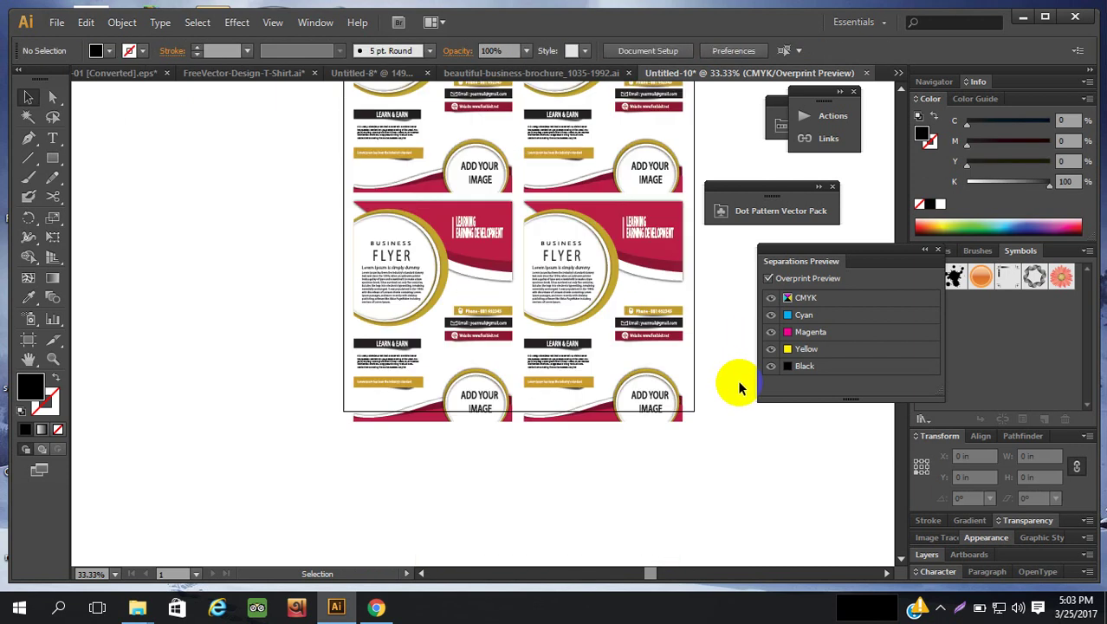
pyautogui.scroll(1, 738, 380)
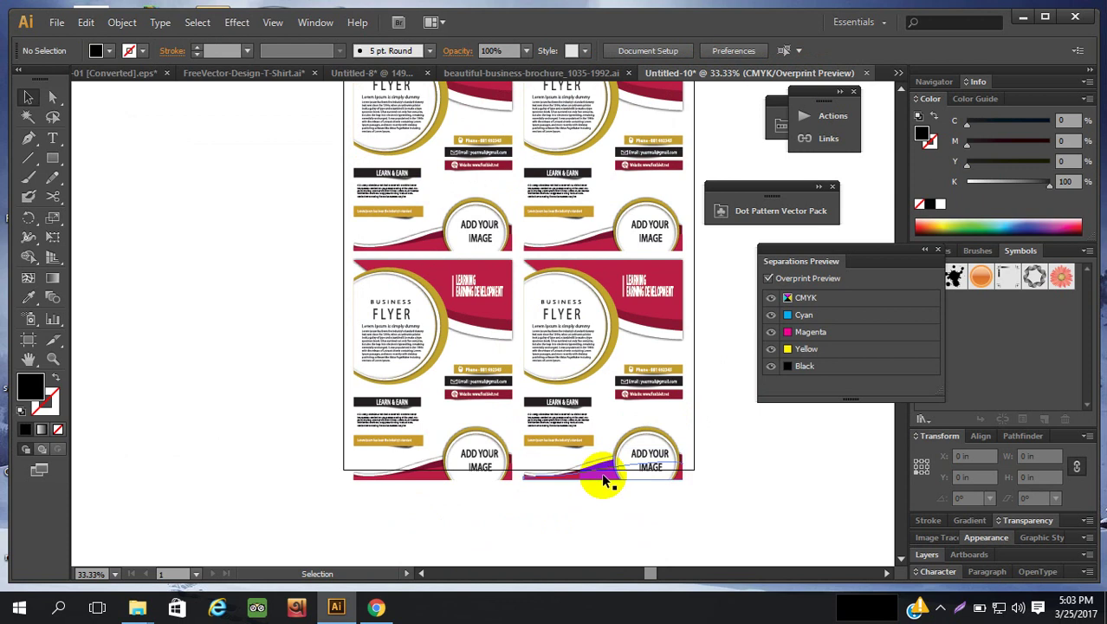
pyautogui.click(457, 475)
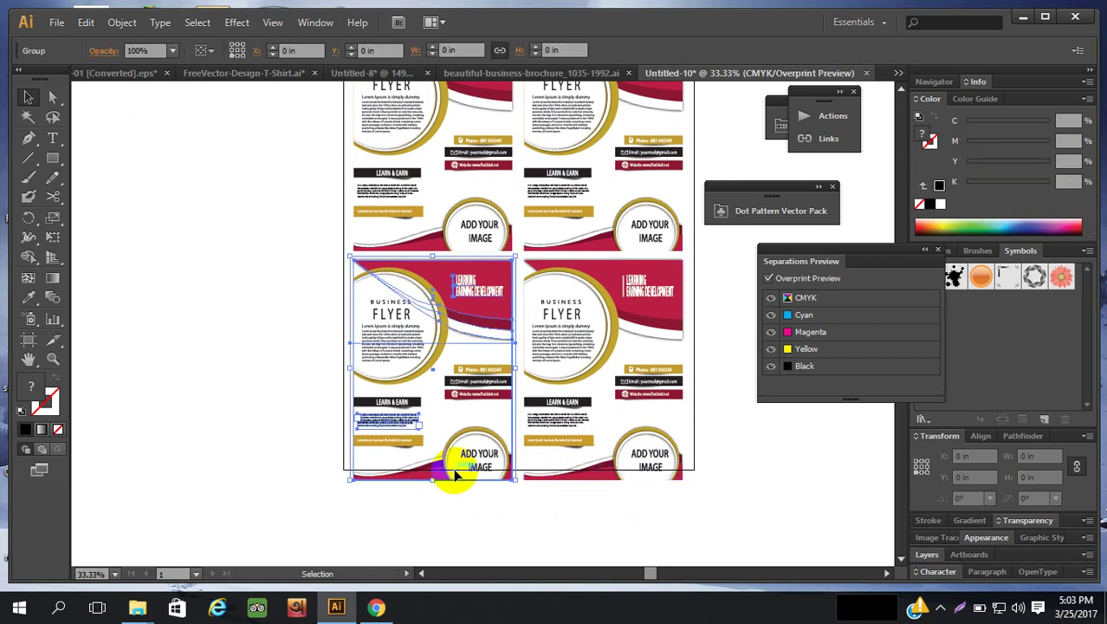
pyautogui.click(617, 440)
# Select the two upper flyers and nudge them up to the artboard's top edge, at Y about 11.47 in.
pyautogui.scroll(4, 619, 428)
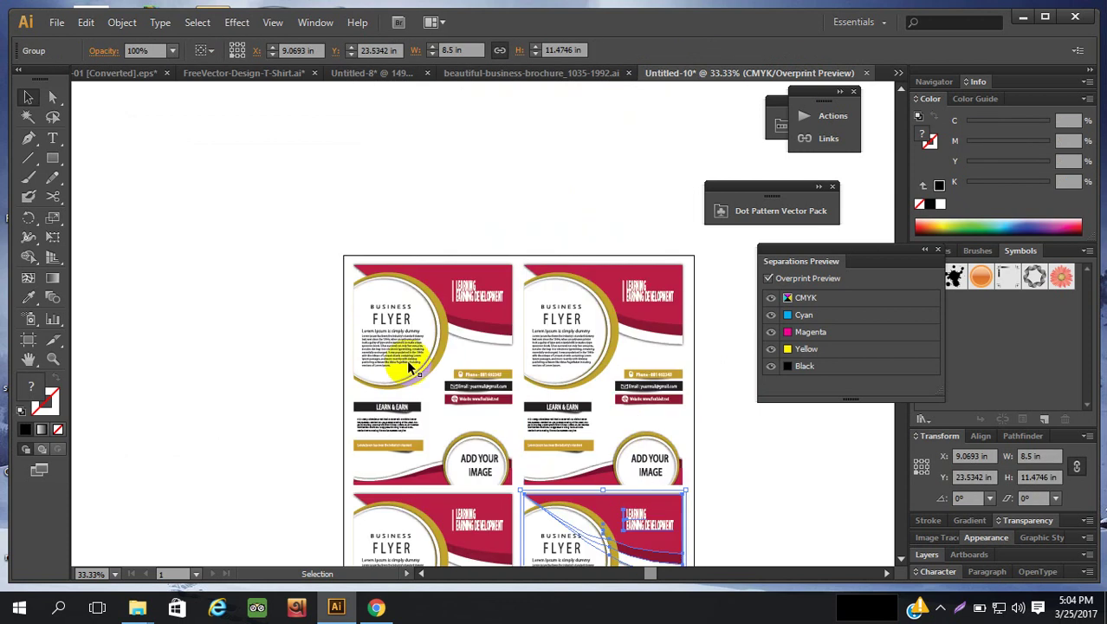
pyautogui.click(449, 357)
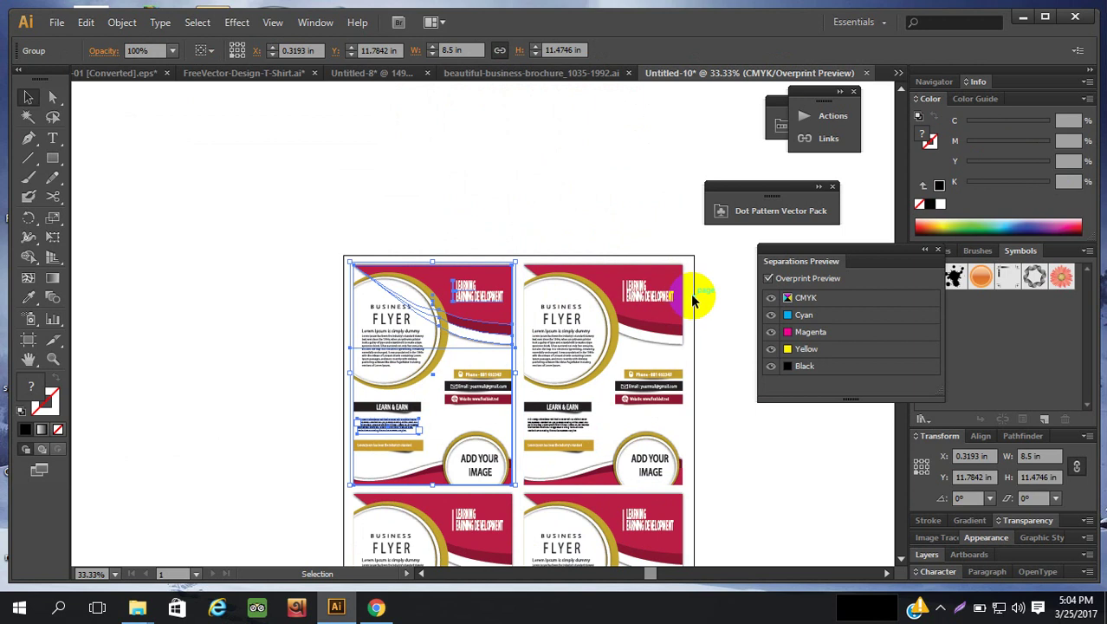
pyautogui.click(519, 423)
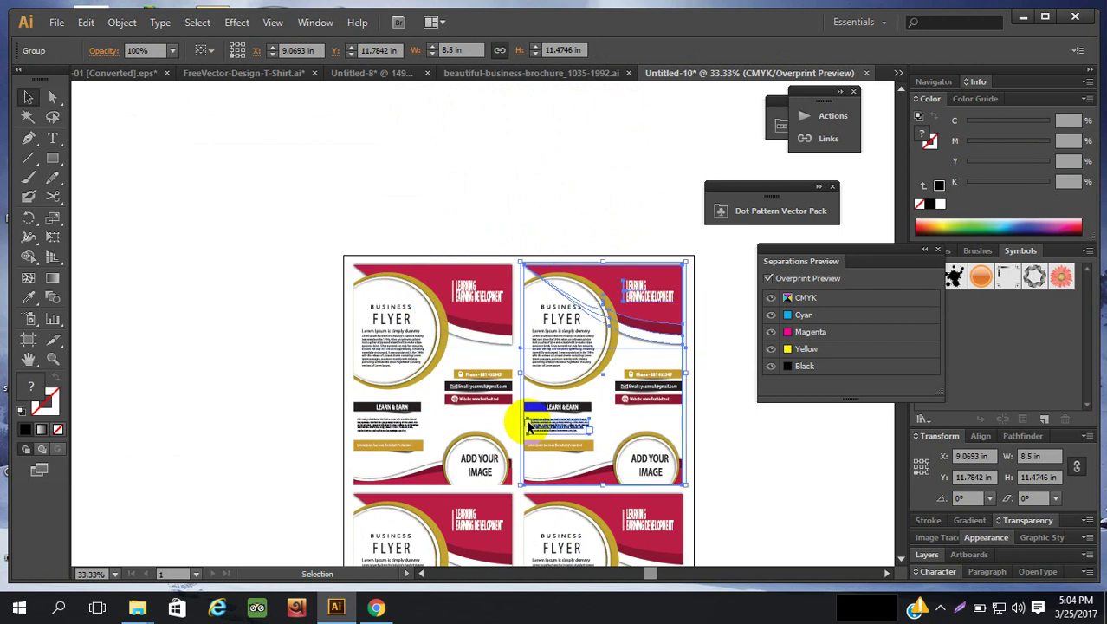
pyautogui.keyDown('shift'); pyautogui.click(358, 407); pyautogui.keyUp('shift')
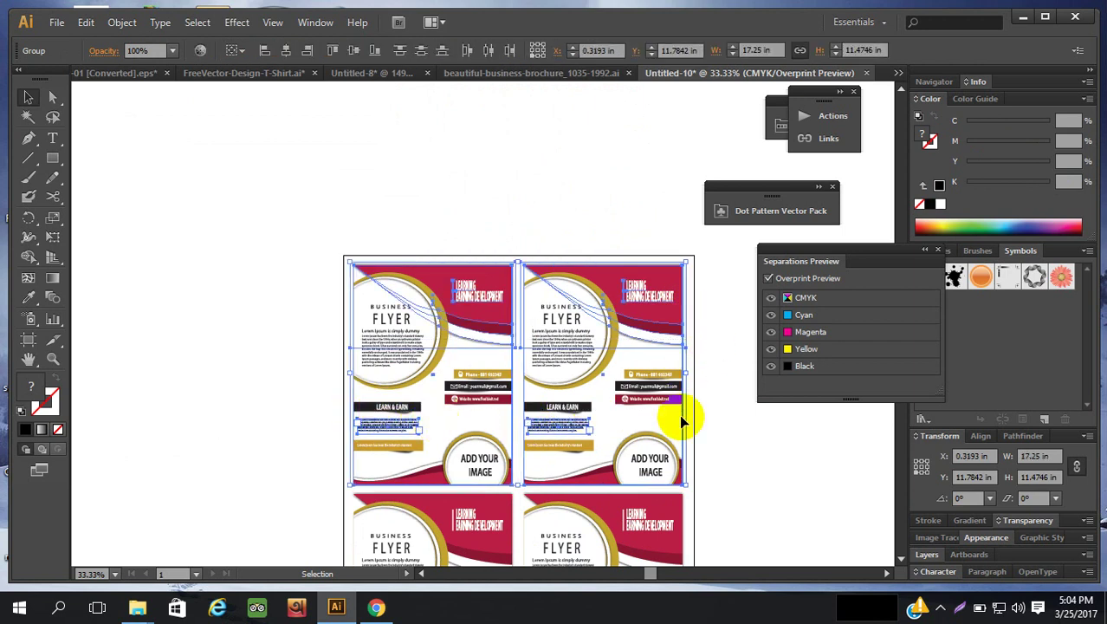
pyautogui.moveTo(679, 414); pyautogui.dragTo(670, 420)
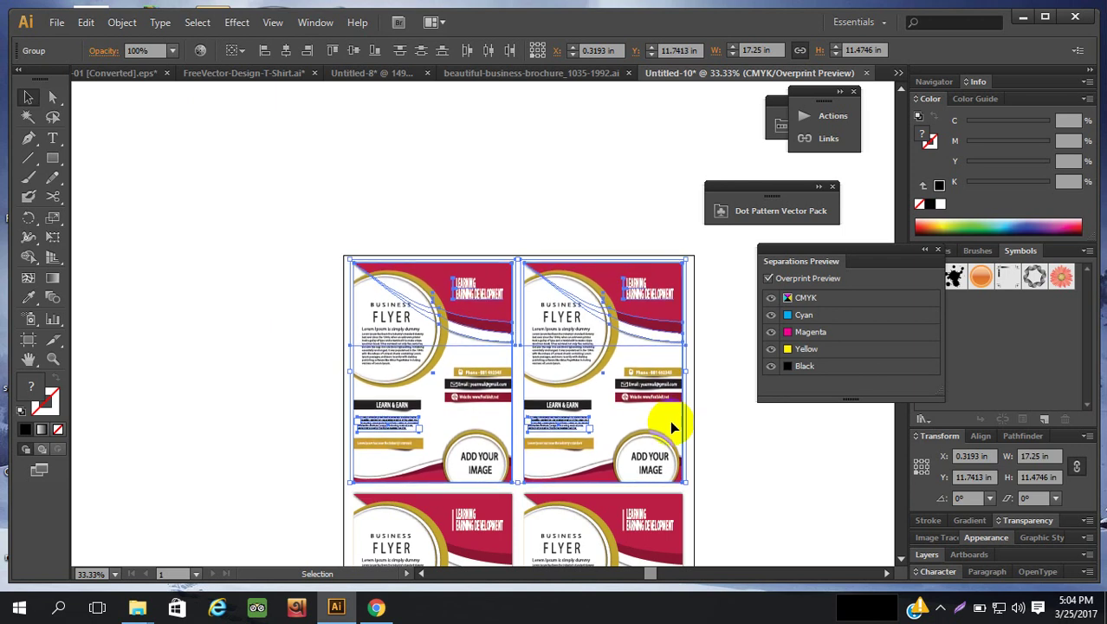
pyautogui.press('Up')
pyautogui.press('Up')
pyautogui.press('Up')
pyautogui.press('Up')
pyautogui.press('Up')
pyautogui.press('Up')
pyautogui.press('Up')
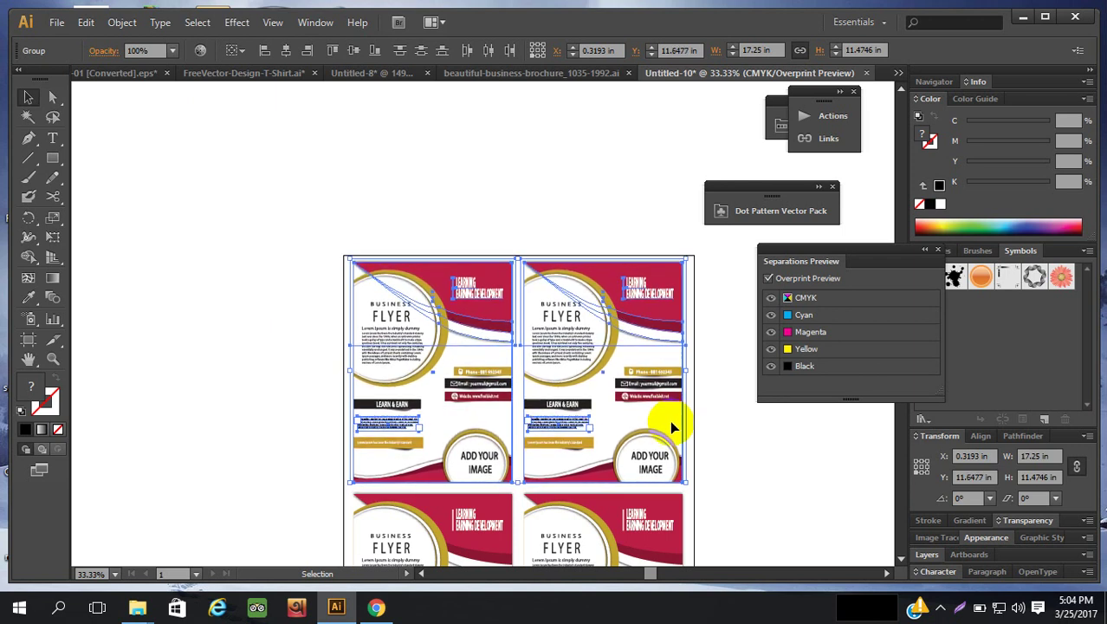
pyautogui.press('Up')
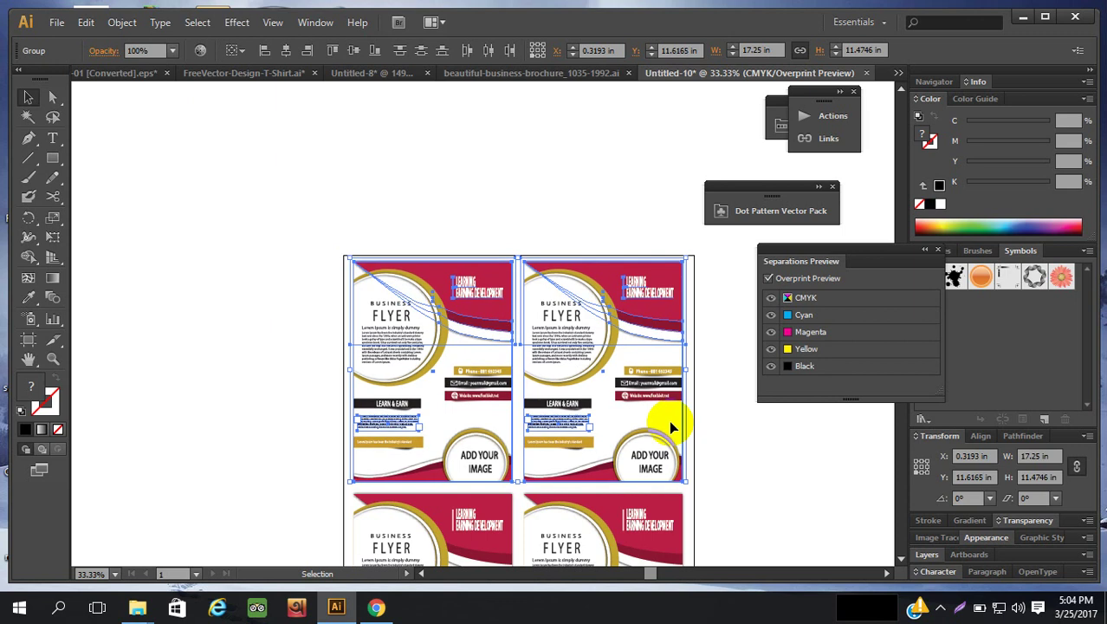
pyautogui.press('Up')
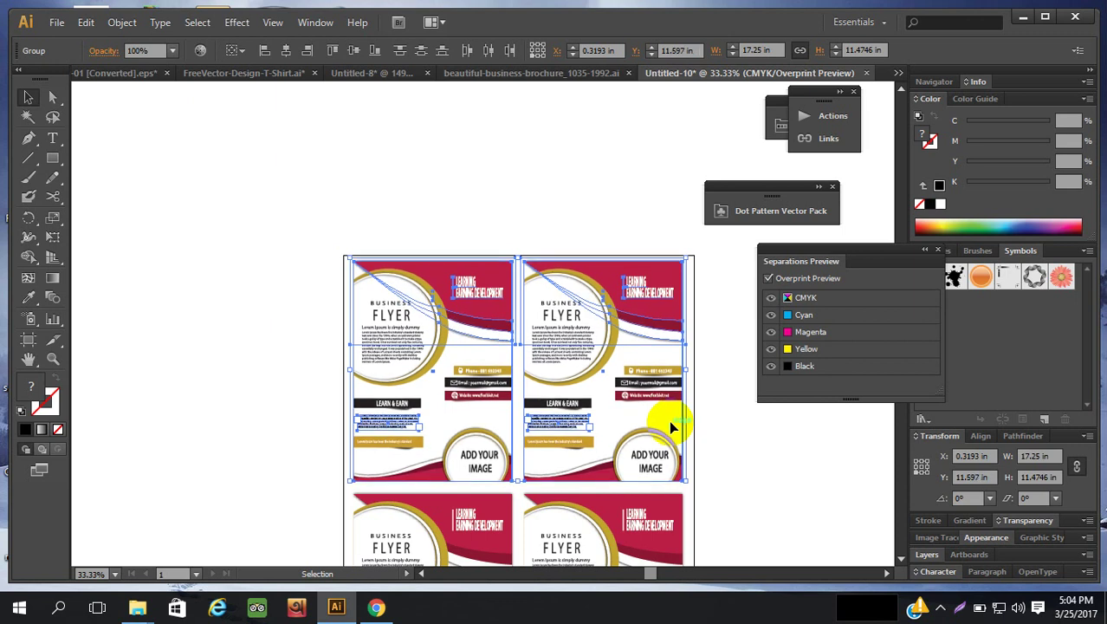
pyautogui.press('Up')
pyautogui.press('Up')
pyautogui.press('Up')
pyautogui.press('Up')
pyautogui.press('Up')
pyautogui.press('Up')
pyautogui.press('Up')
pyautogui.press('Up')
pyautogui.press('Up')
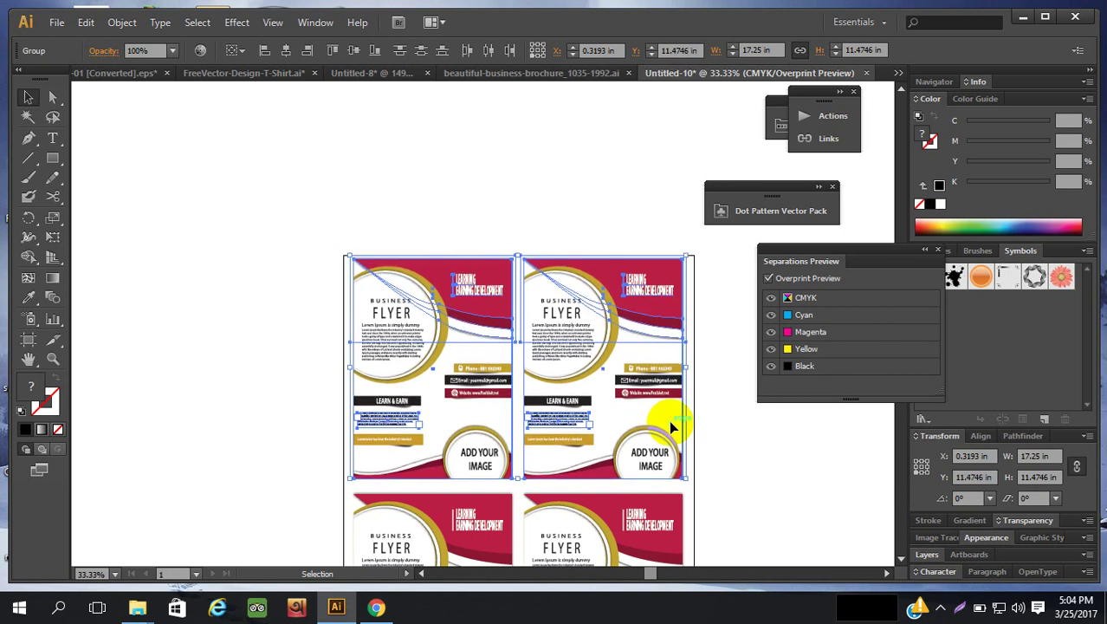
pyautogui.press('Up')
# Select the two lower flyers and nudge them up slightly, to Y about 23.46 in.
pyautogui.scroll(-3, 669, 420)
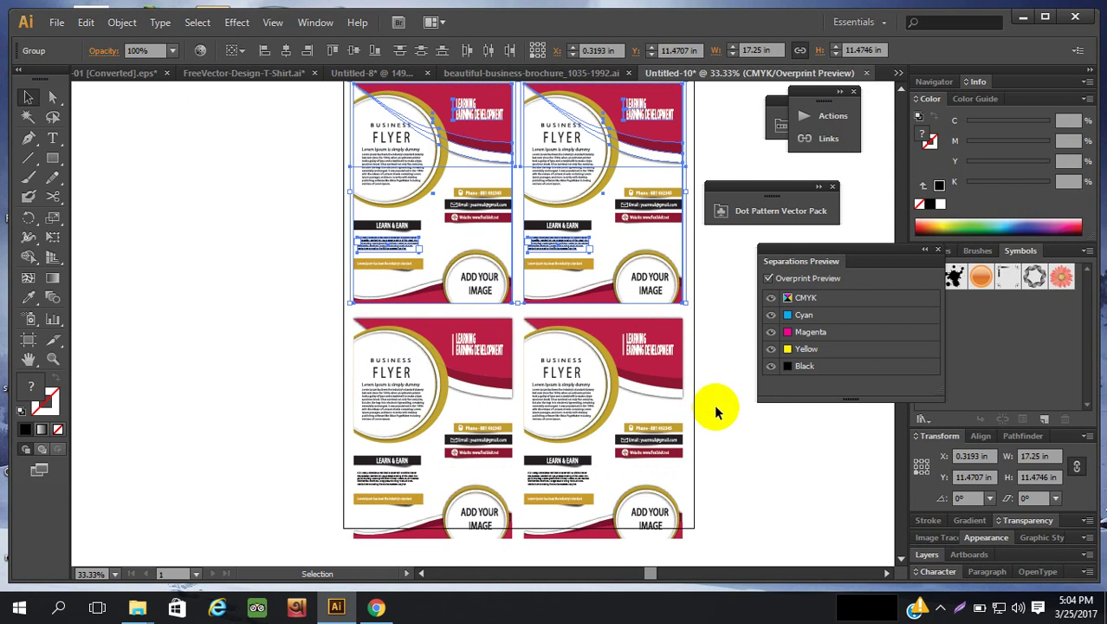
pyautogui.moveTo(715, 413); pyautogui.dragTo(338, 483)
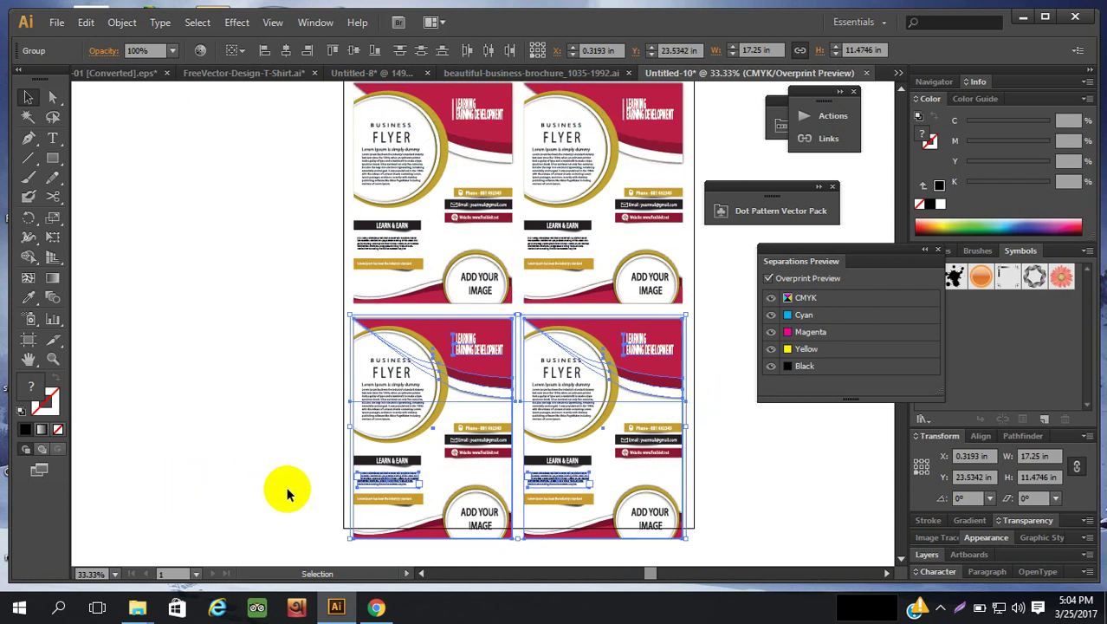
pyautogui.press('Up')
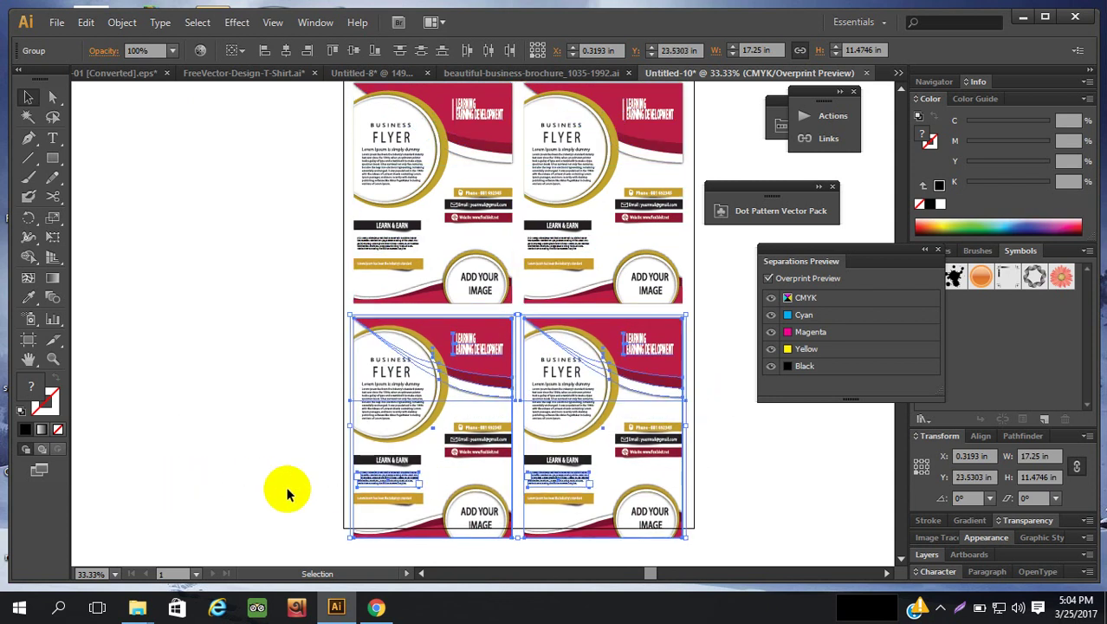
pyautogui.press('Up')
pyautogui.press('Up')
pyautogui.press('Up')
pyautogui.press('Up')
pyautogui.press('Up')
pyautogui.press('Up')
pyautogui.press('Up')
pyautogui.press('Up')
pyautogui.press('Up')
pyautogui.press('Up')
pyautogui.press('Up')
pyautogui.press('Up')
pyautogui.press('Up')
pyautogui.press('Up')
pyautogui.press('Up')
pyautogui.press('Up')
pyautogui.press('Up')
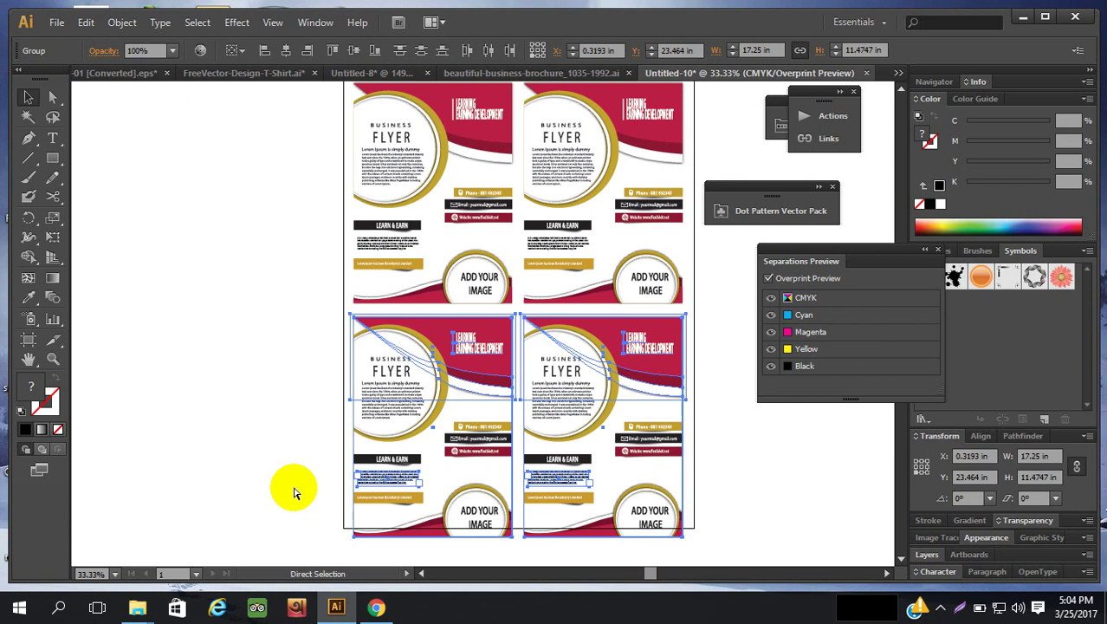
# Set the keyboard increment preference to 0.01 in.
pyautogui.hotkey('ctrl', 'k')
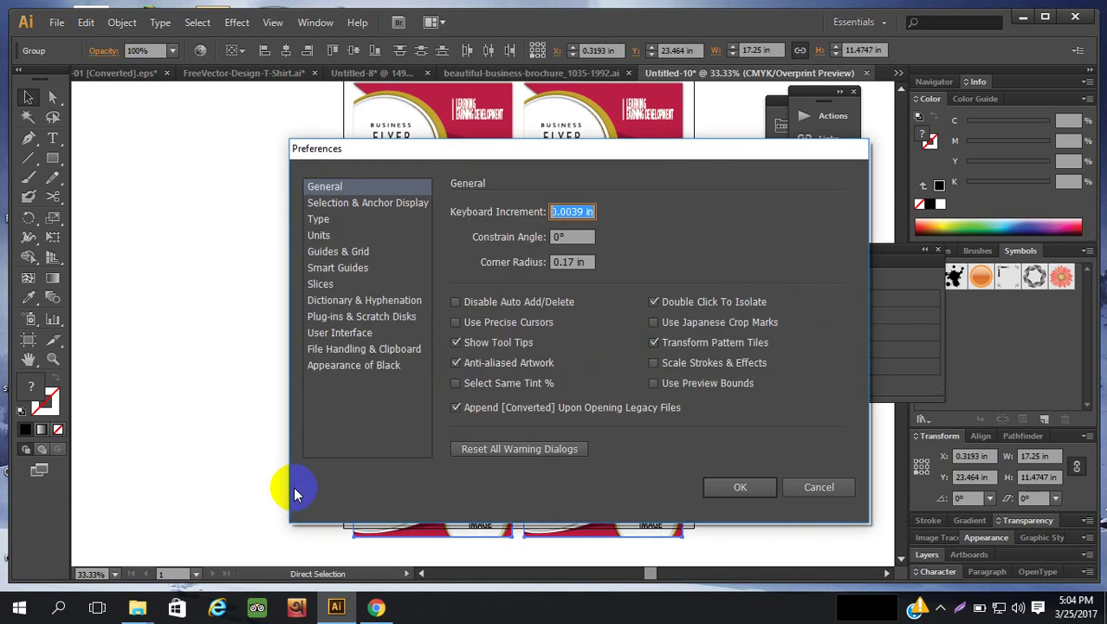
pyautogui.write('0.01')
pyautogui.press('Return')
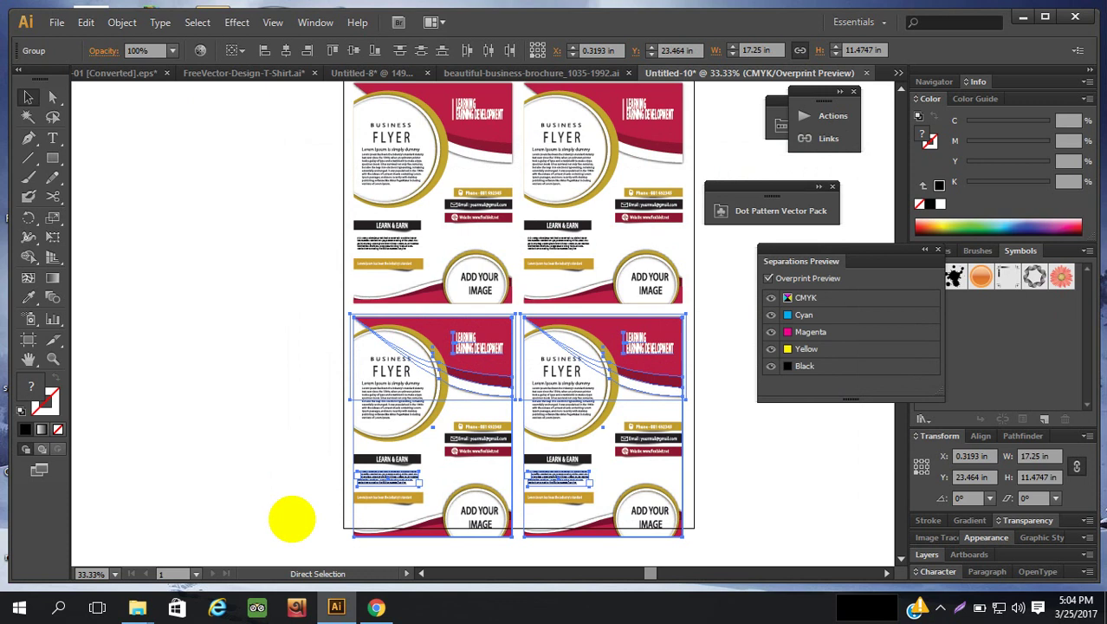
# Nudge the two lower flyers further up until they fit the artboard's bottom edge, at Y about 23.05 in.
pyautogui.press('Up')
pyautogui.press('Up')
pyautogui.press('Up')
pyautogui.press('Up')
pyautogui.press('Up')
pyautogui.press('Up')
pyautogui.press('Up')
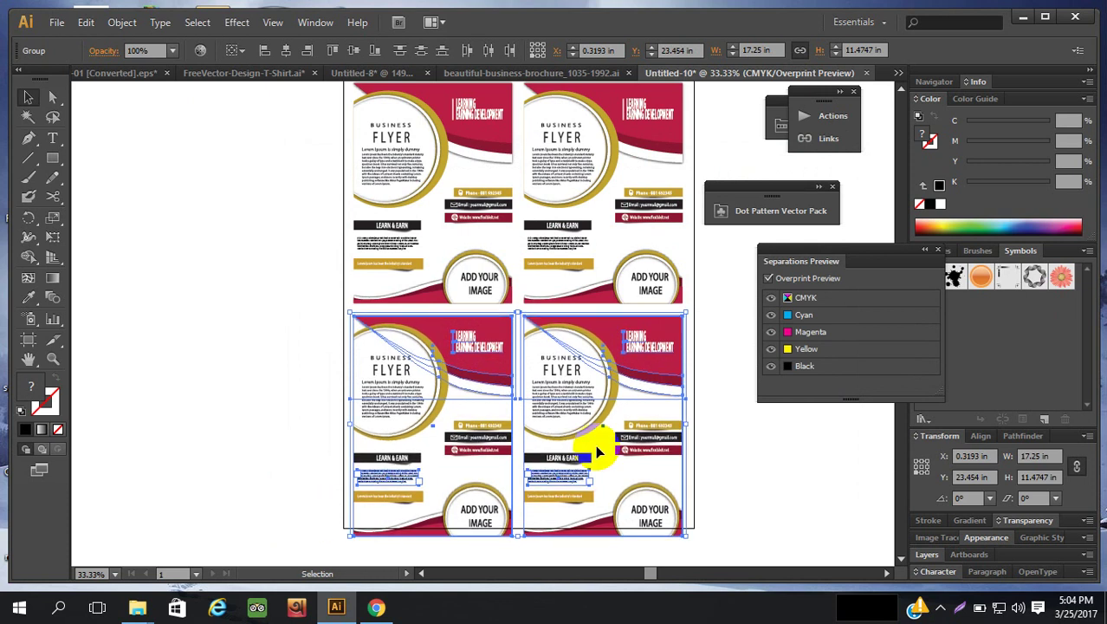
pyautogui.press('Up')
pyautogui.press('Up')
pyautogui.press('Up')
pyautogui.press('Up')
pyautogui.press('Up')
pyautogui.press('Up')
pyautogui.press('Up')
pyautogui.press('Up')
pyautogui.press('Up')
pyautogui.press('Up')
pyautogui.press('Up')
pyautogui.press('Up')
pyautogui.press('Up')
pyautogui.press('Up')
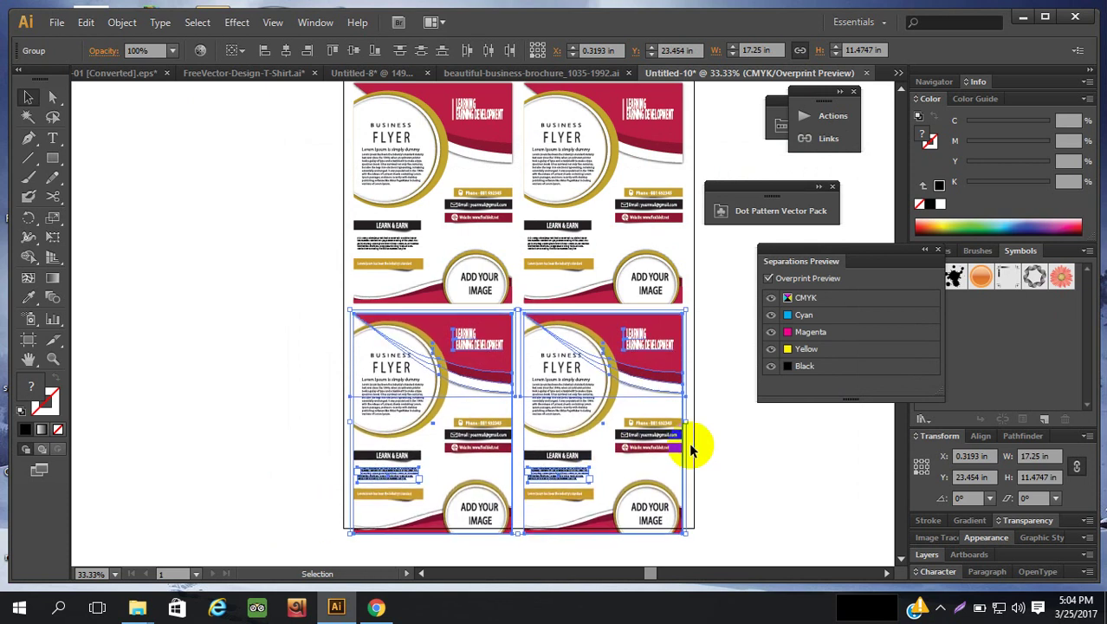
pyautogui.press('Up')
pyautogui.press('Up')
pyautogui.press('Up')
pyautogui.press('Up')
pyautogui.press('Up')
pyautogui.press('Up')
pyautogui.press('Up')
pyautogui.press('Up')
pyautogui.press('Up')
pyautogui.press('Up')
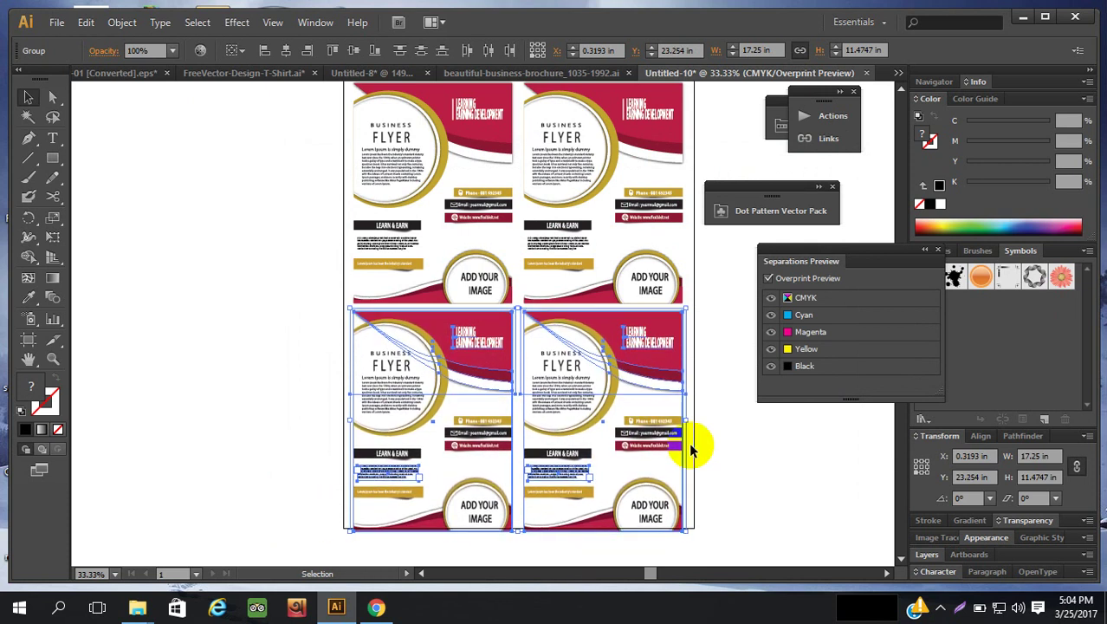
pyautogui.press('Up')
pyautogui.press('Up')
pyautogui.press('Up')
pyautogui.press('Up')
pyautogui.press('Up')
pyautogui.press('Up')
pyautogui.press('Up')
pyautogui.press('Up')
pyautogui.press('Up')
pyautogui.press('Up')
pyautogui.press('Up')
pyautogui.press('Up')
pyautogui.press('Up')
pyautogui.press('Up')
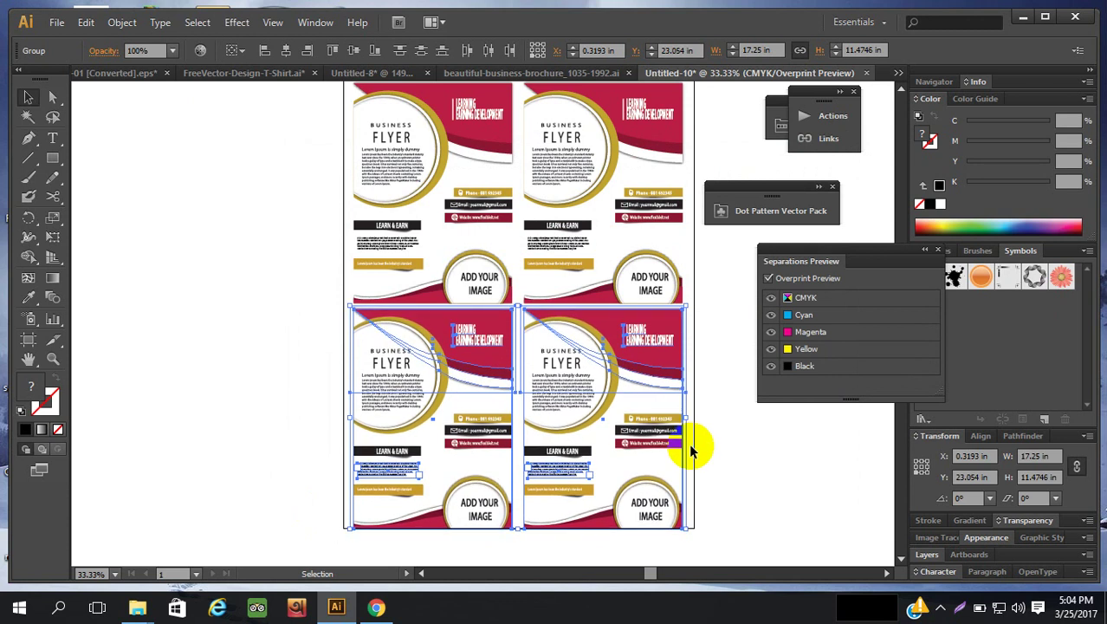
# Nudge the two lower flyers up to Y about 22.89 in, closing the gap to the upper row, and deselect them.
pyautogui.press('Up')
pyautogui.press('Up')
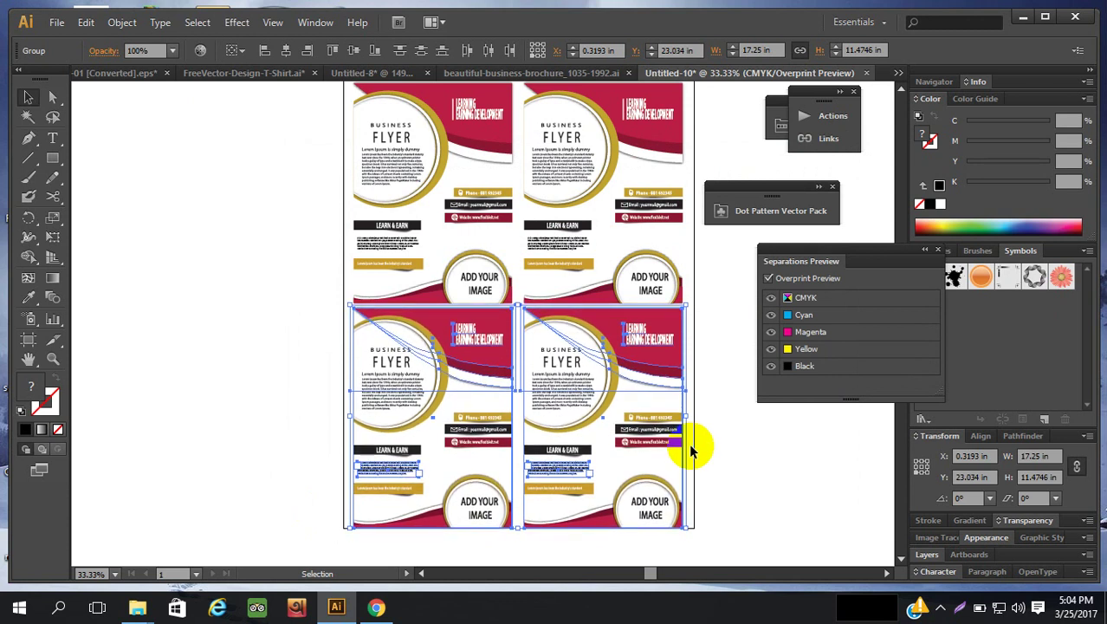
pyautogui.press('Up')
pyautogui.press('Up')
pyautogui.press('Up')
pyautogui.press('Up')
pyautogui.press('Up')
pyautogui.press('Up')
pyautogui.press('Up')
pyautogui.press('Up')
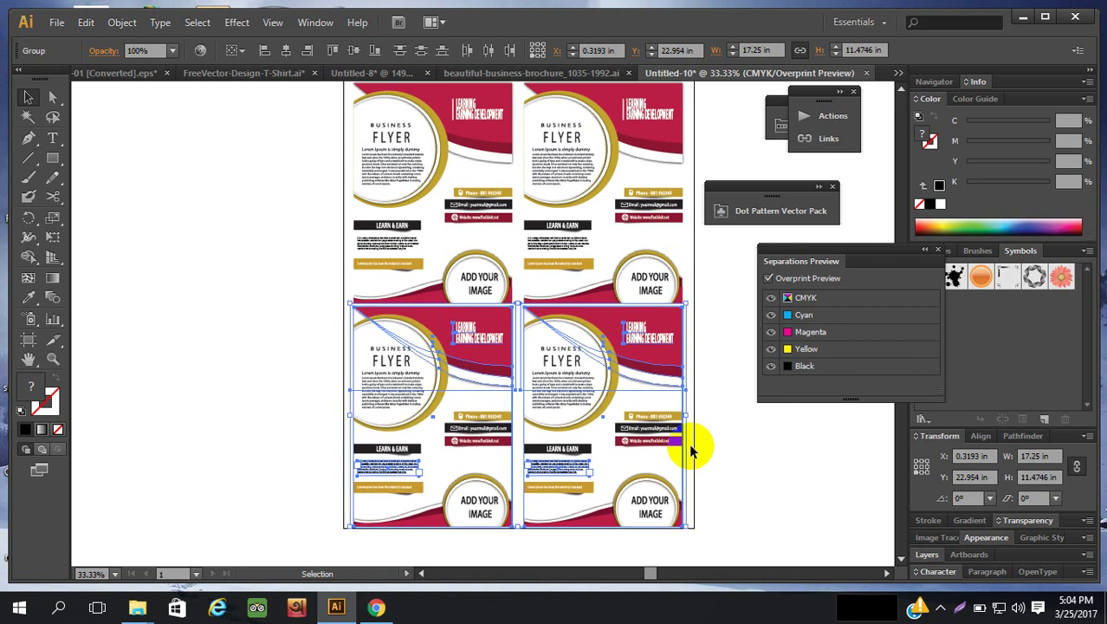
pyautogui.press('Up')
pyautogui.press('Up')
pyautogui.press('Up')
pyautogui.press('Up')
pyautogui.press('Up')
pyautogui.press('Up')
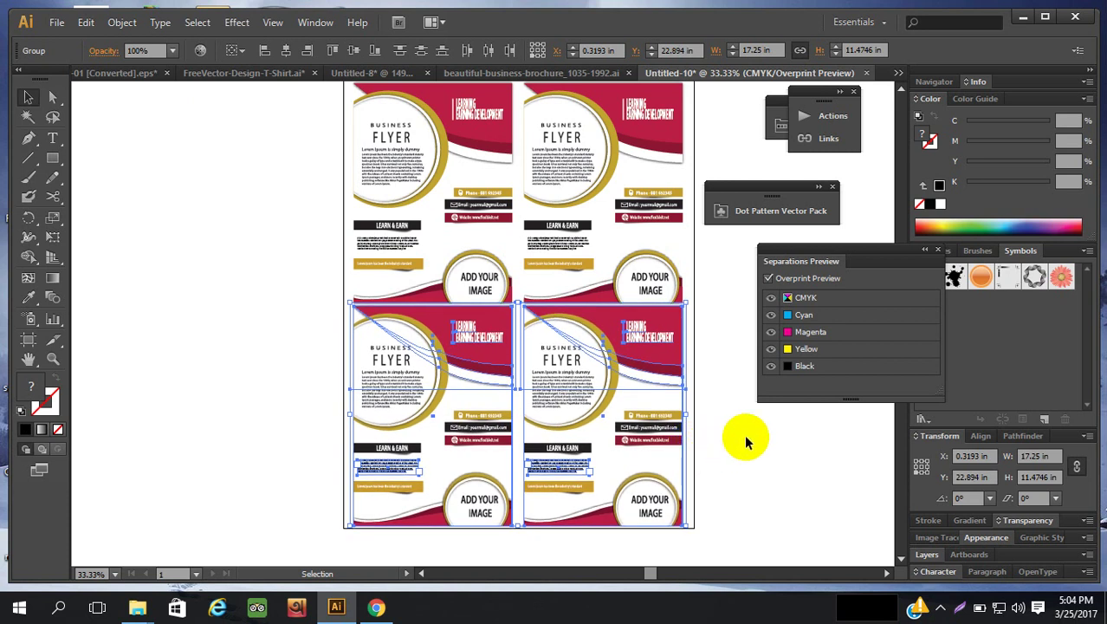
pyautogui.click(754, 437)
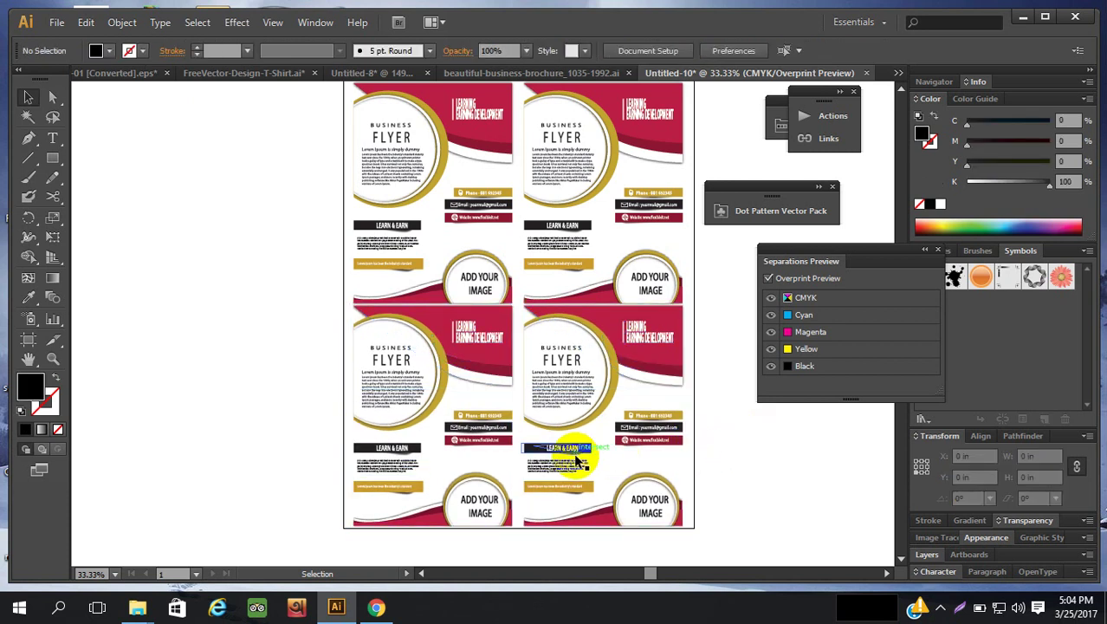
pyautogui.scroll(4, 576, 458)
pyautogui.scroll(-3, 581, 443)
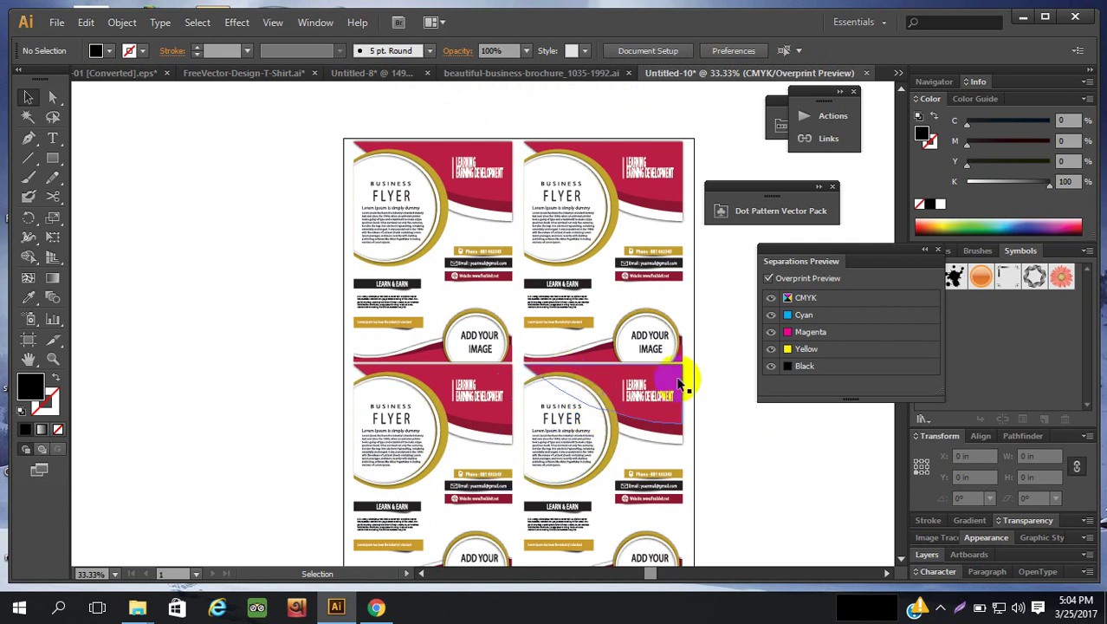
pyautogui.click(29, 138)
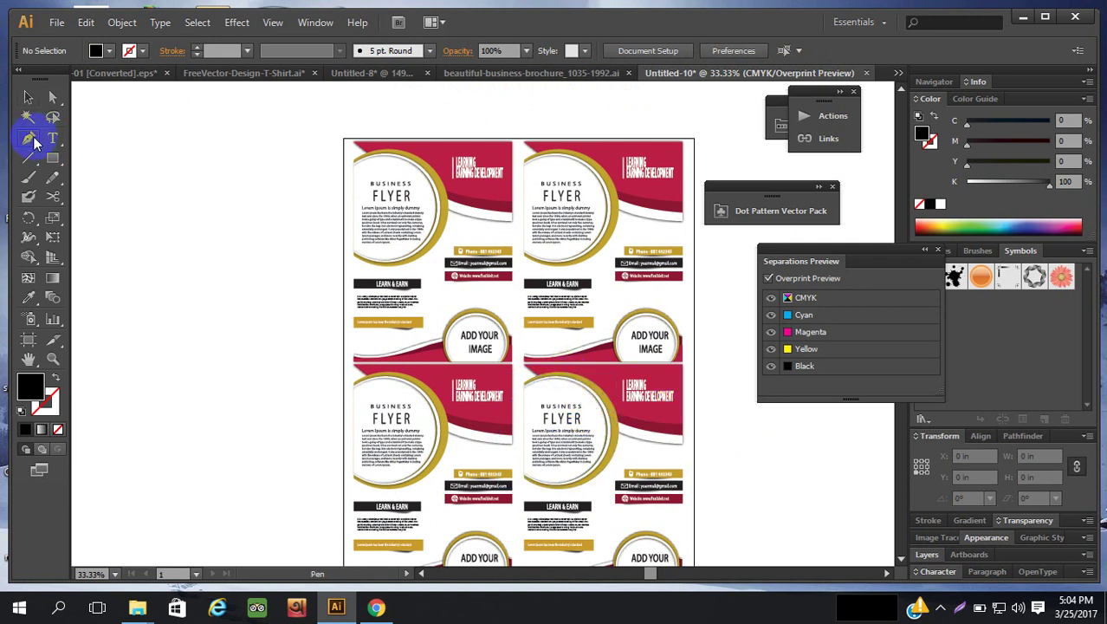
pyautogui.click(318, 361)
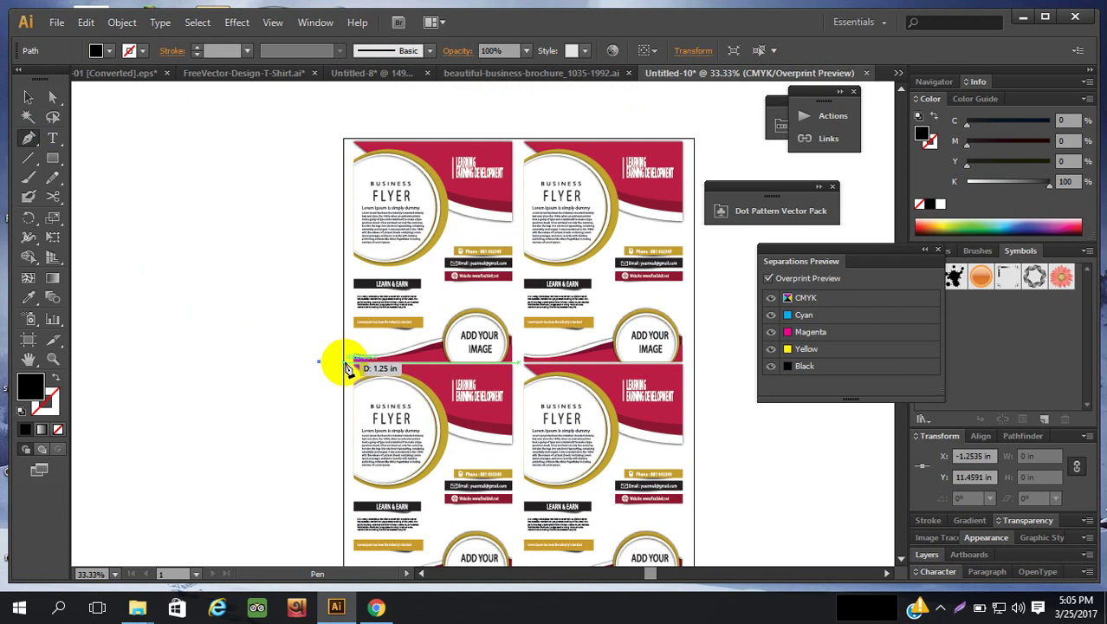
pyautogui.click(346, 363)
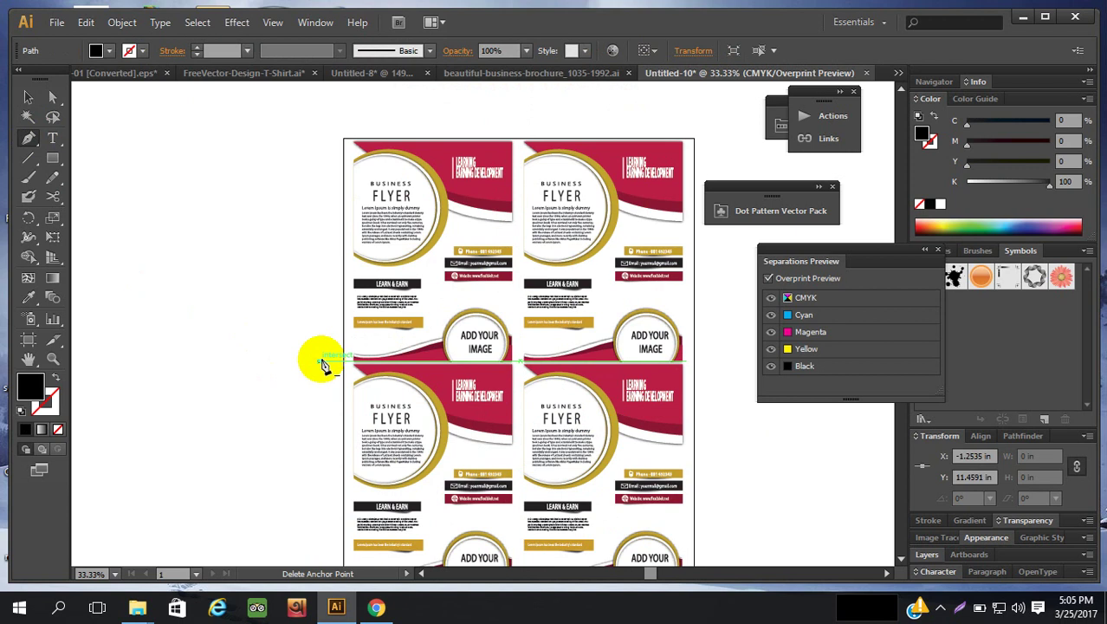
pyautogui.press('Escape')
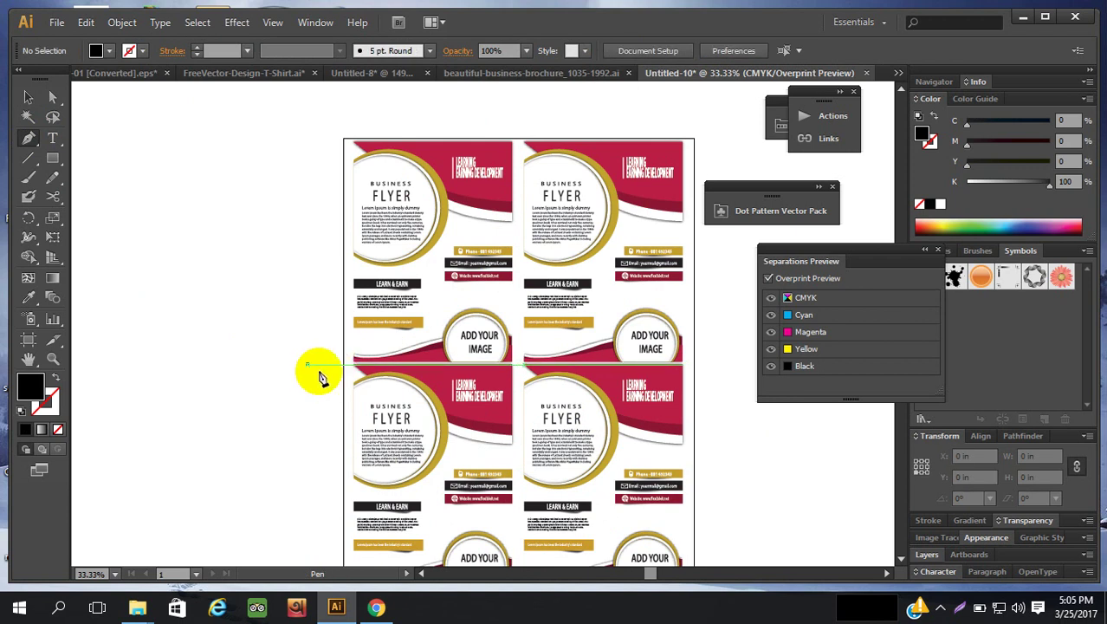
pyautogui.moveTo(307, 364); pyautogui.dragTo(336, 374)
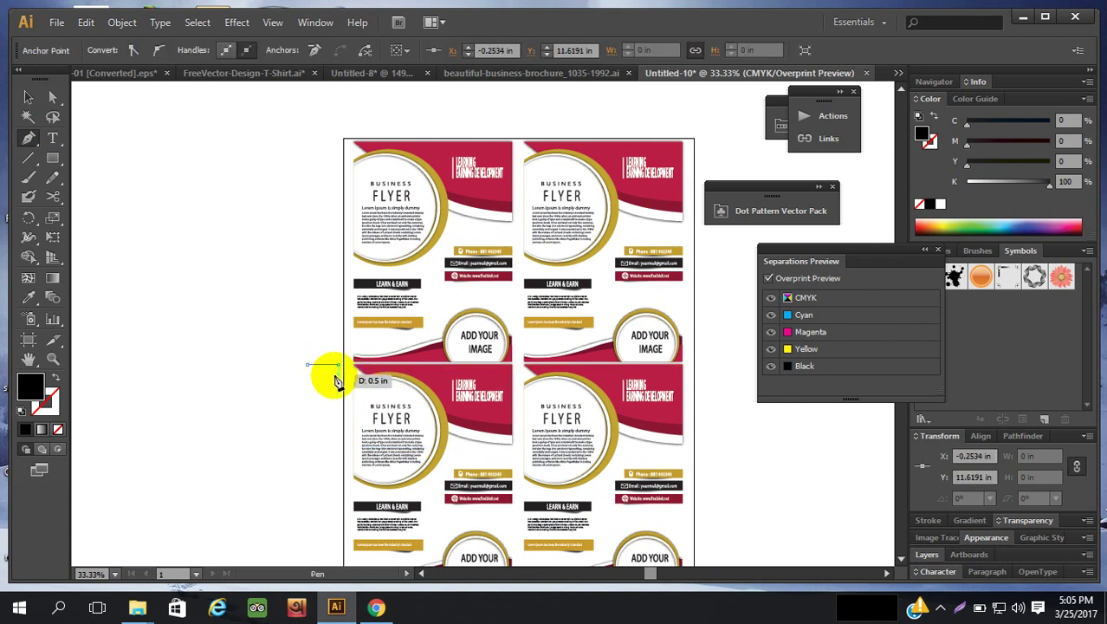
pyautogui.click(28, 97)
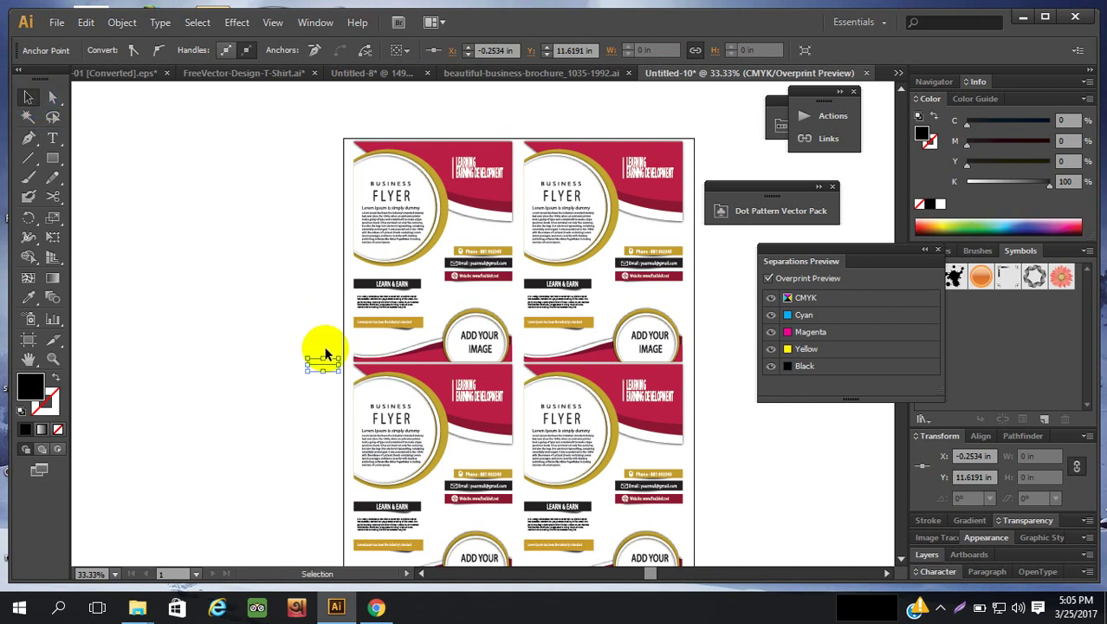
# Draw short horizontal cut marks about 1.58 in long with the Pen tool across both artboard side edges, level with the gap between the flyer rows.
pyautogui.click(27, 138)
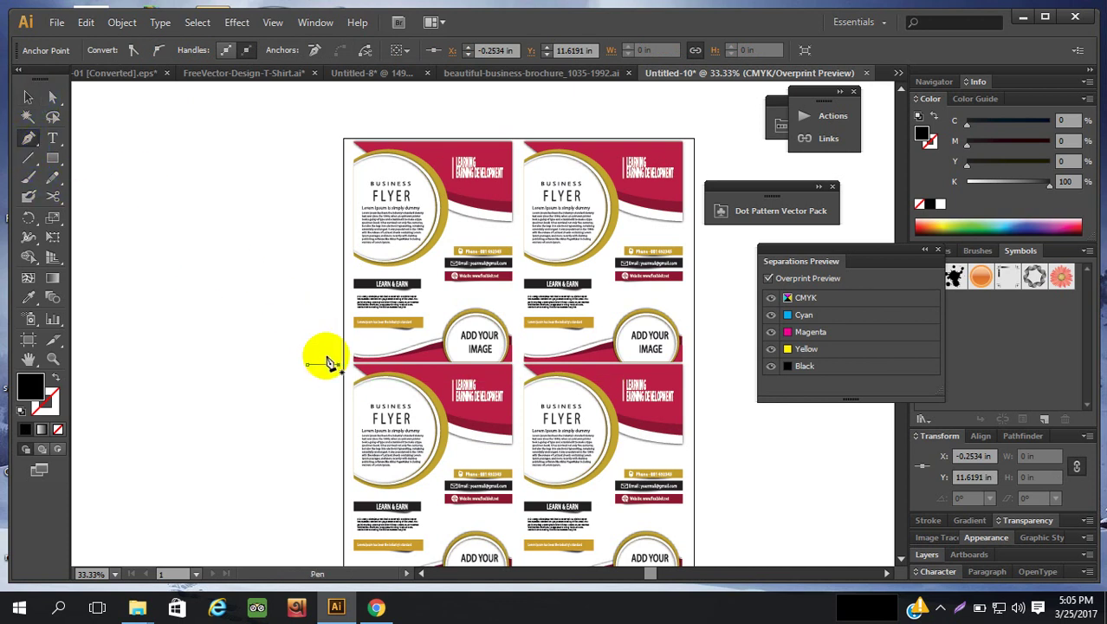
pyautogui.moveTo(323, 351); pyautogui.dragTo(693, 368)
pyautogui.click(27, 97)
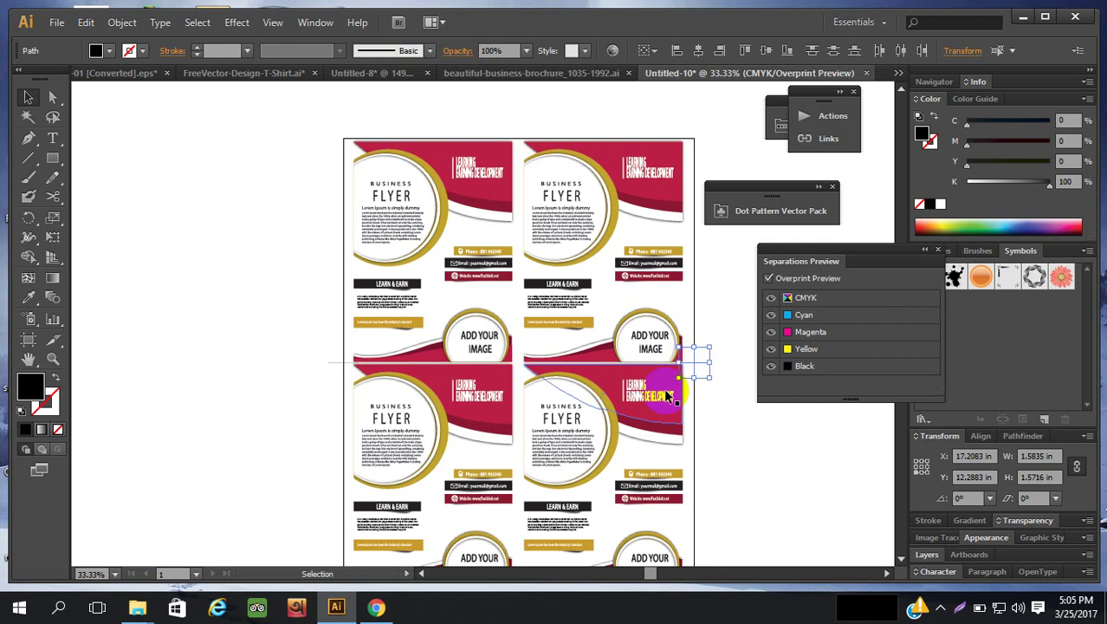
pyautogui.click(309, 359)
# Examine the four-flyer layout and its cut marks in outline mode, checking close up from the top row to the artboard's bottom edge.
pyautogui.scroll(-4, 469, 384)
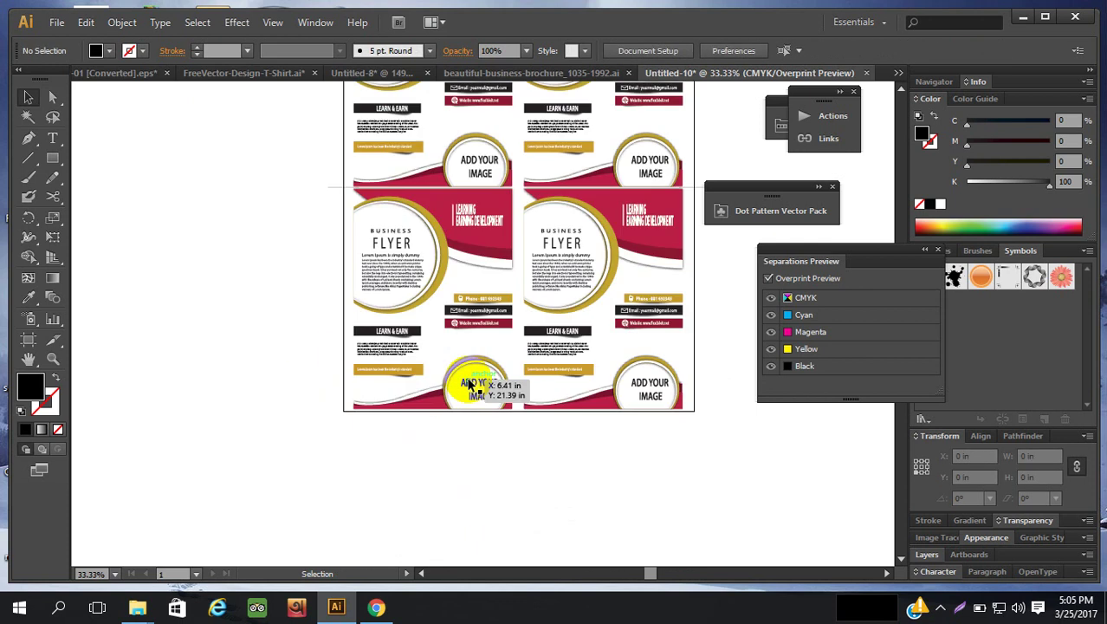
pyautogui.scroll(4, 470, 383)
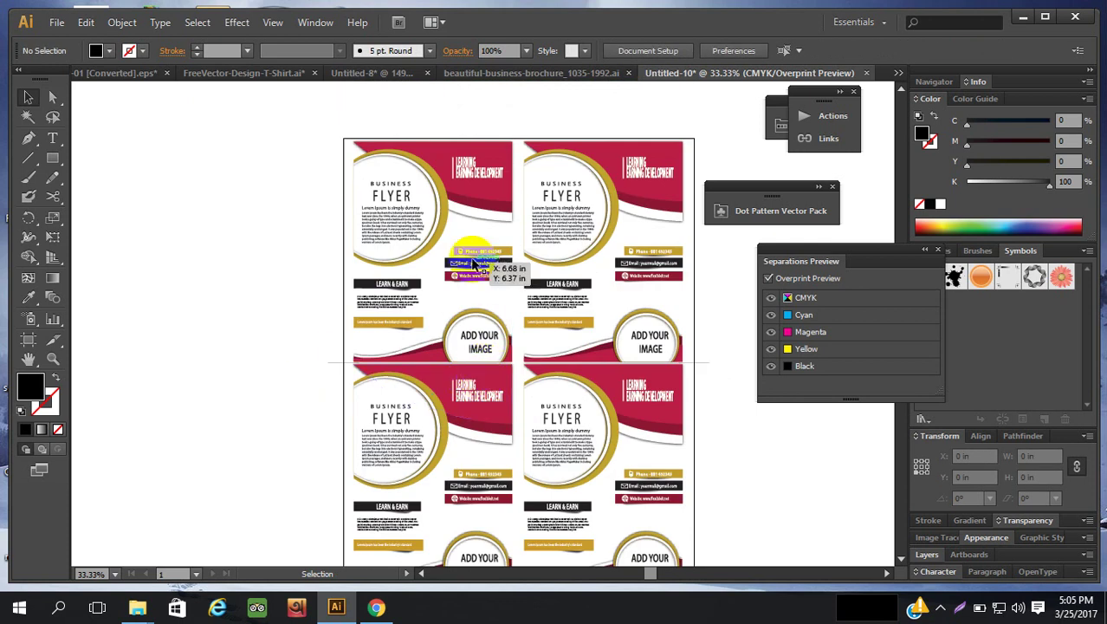
pyautogui.hotkey('ctrl', 'y')
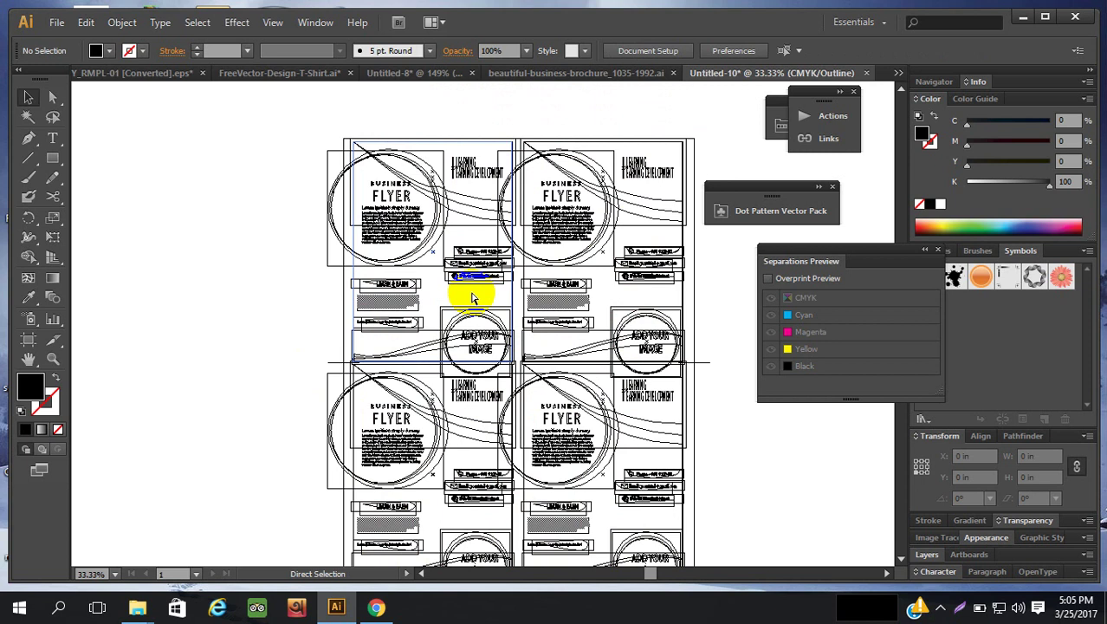
pyautogui.scroll(-4, 562, 359)
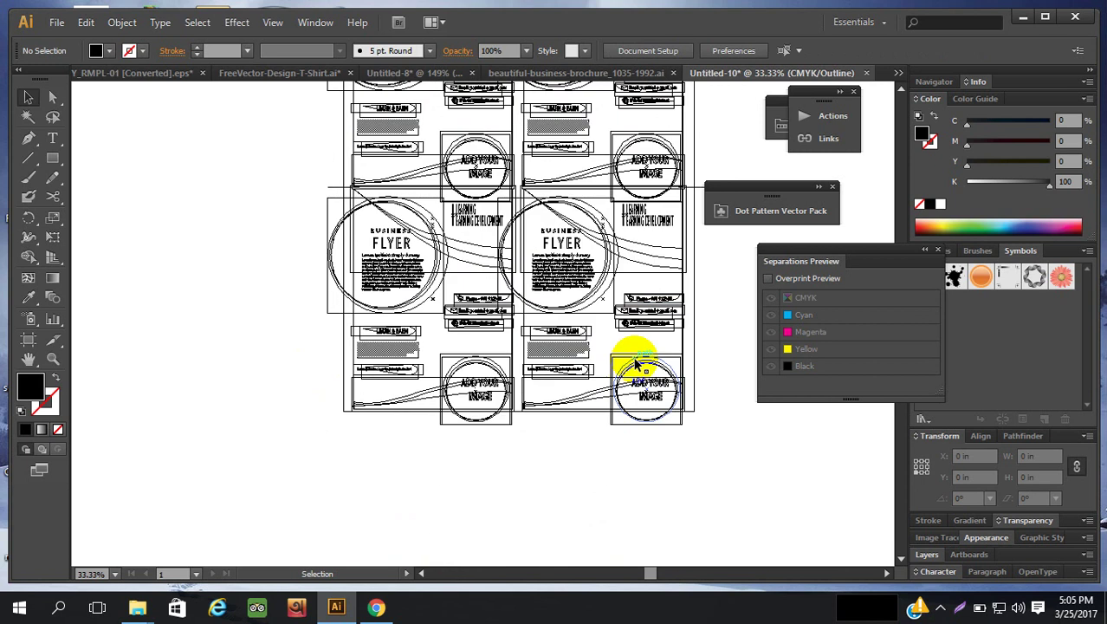
pyautogui.scroll(4, 637, 363)
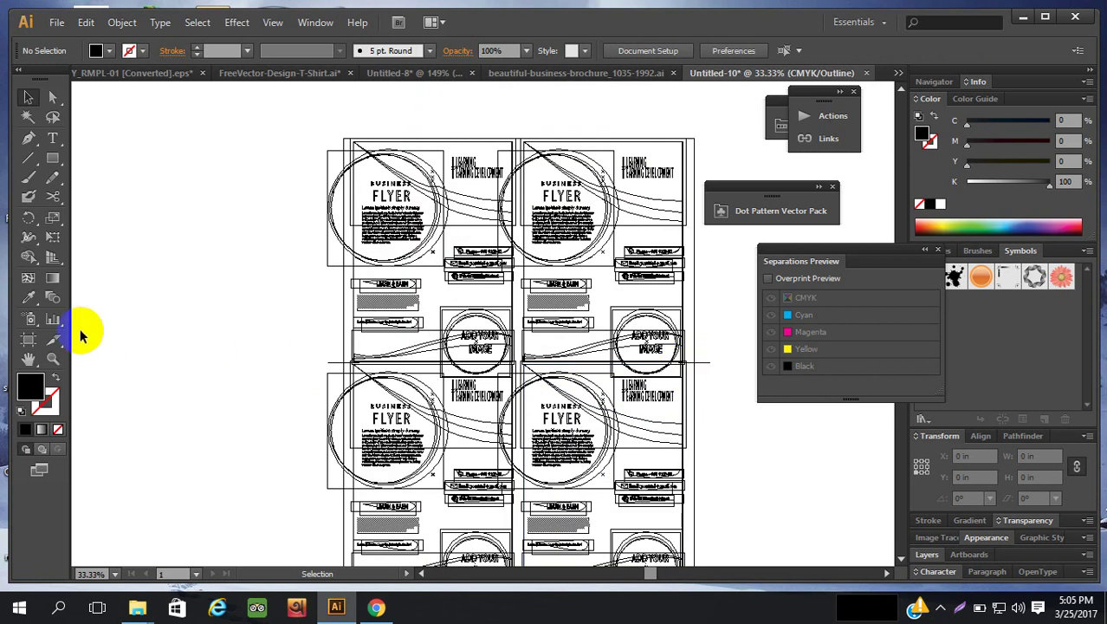
pyautogui.click(53, 358)
pyautogui.moveTo(388, 115); pyautogui.dragTo(654, 355)
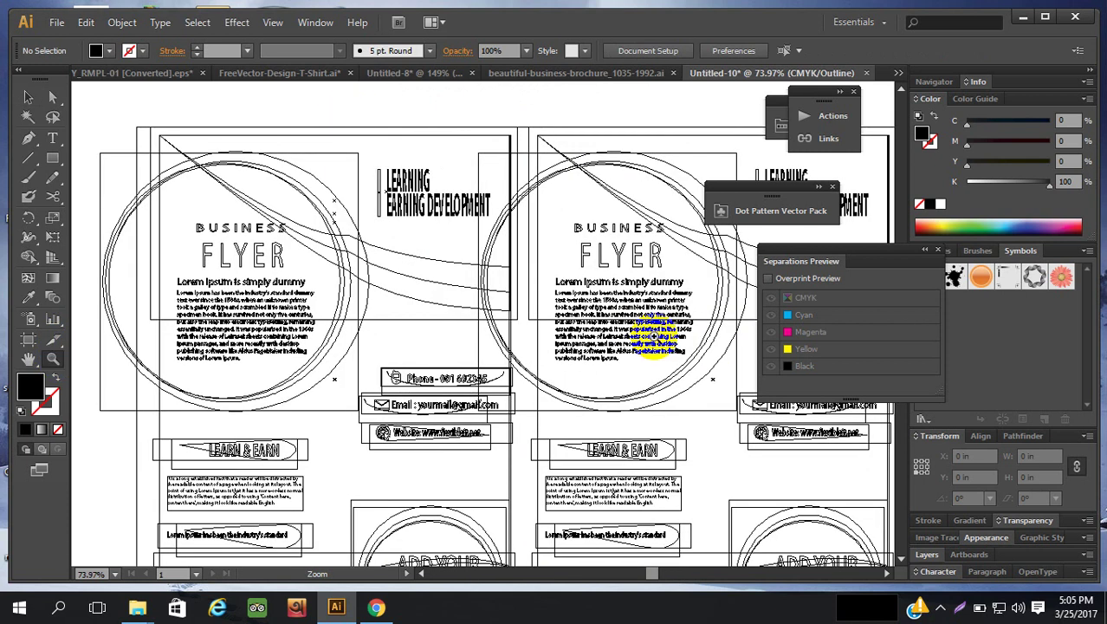
pyautogui.scroll(-8, 641, 338)
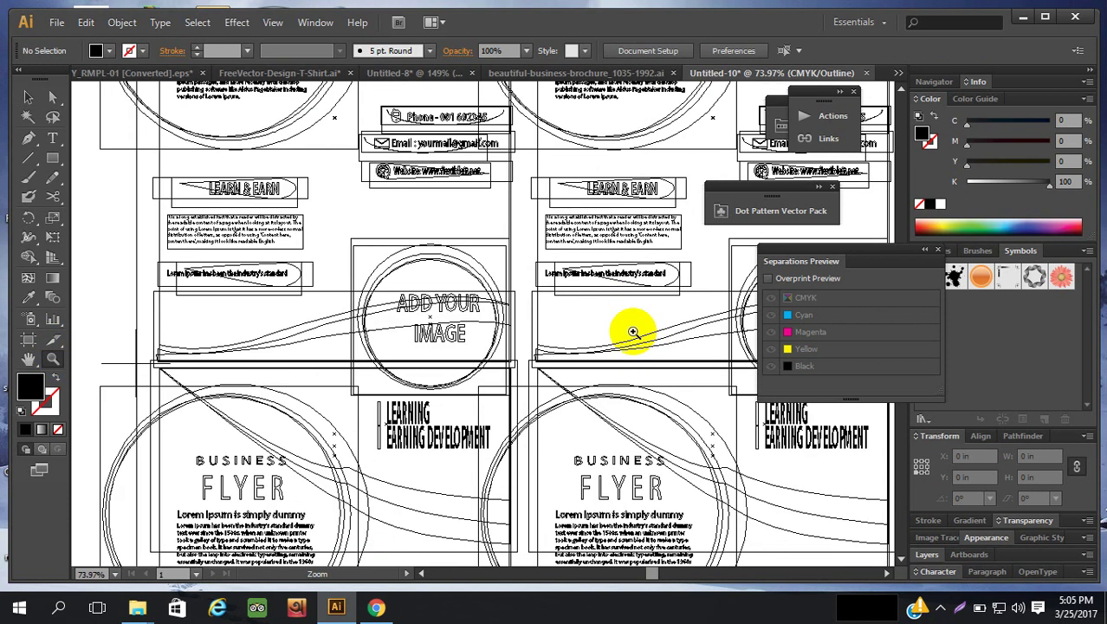
pyautogui.scroll(-7, 632, 332)
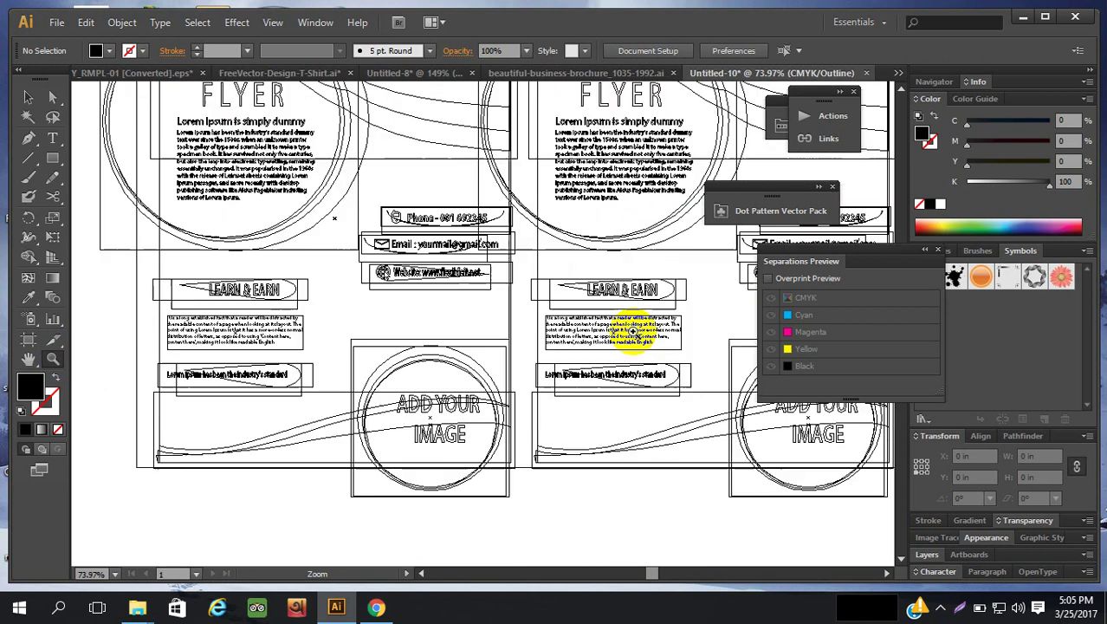
pyautogui.scroll(-1, 446, 359)
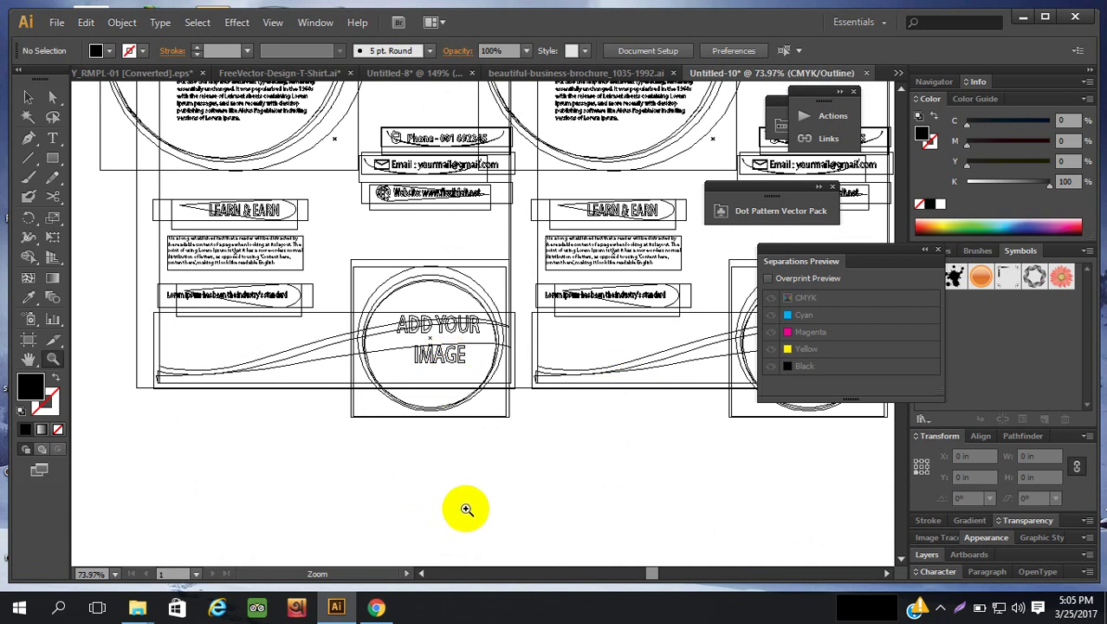
# Return the artwork to full-colour preview and review the complete two-by-two sheet with its cut marks.
pyautogui.hotkey('ctrl', '-')
pyautogui.hotkey('ctrl', '-')
pyautogui.hotkey('ctrl', '-')
pyautogui.hotkey('ctrl', '-')
pyautogui.hotkey('ctrl', '-')
pyautogui.hotkey('ctrl', '-')
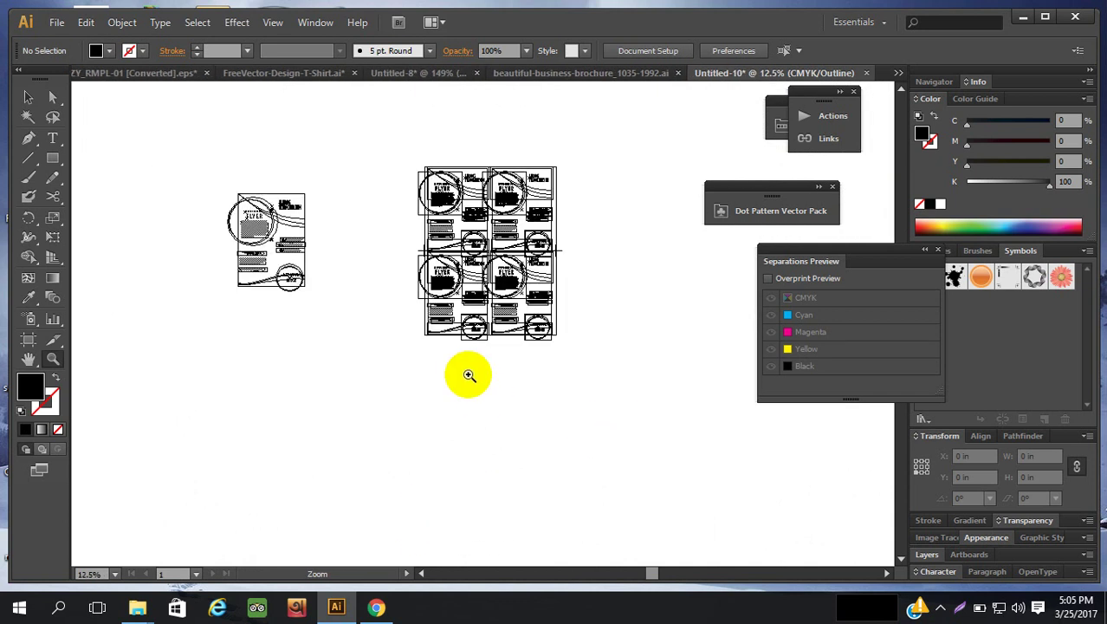
pyautogui.hotkey('ctrl', 'y')
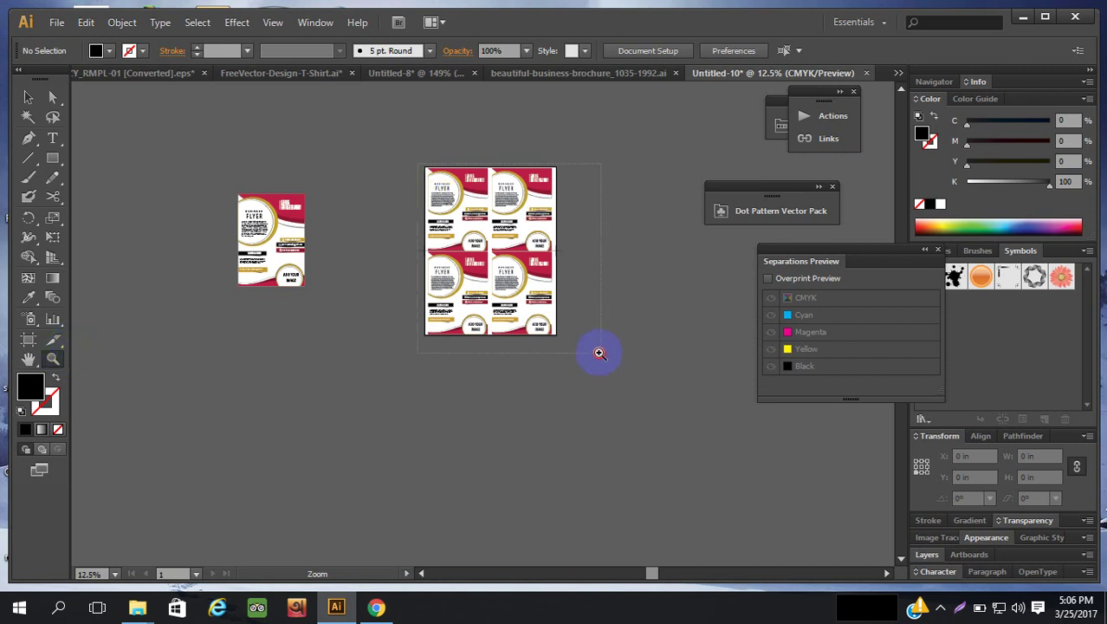
pyautogui.moveTo(599, 353); pyautogui.dragTo(594, 353)
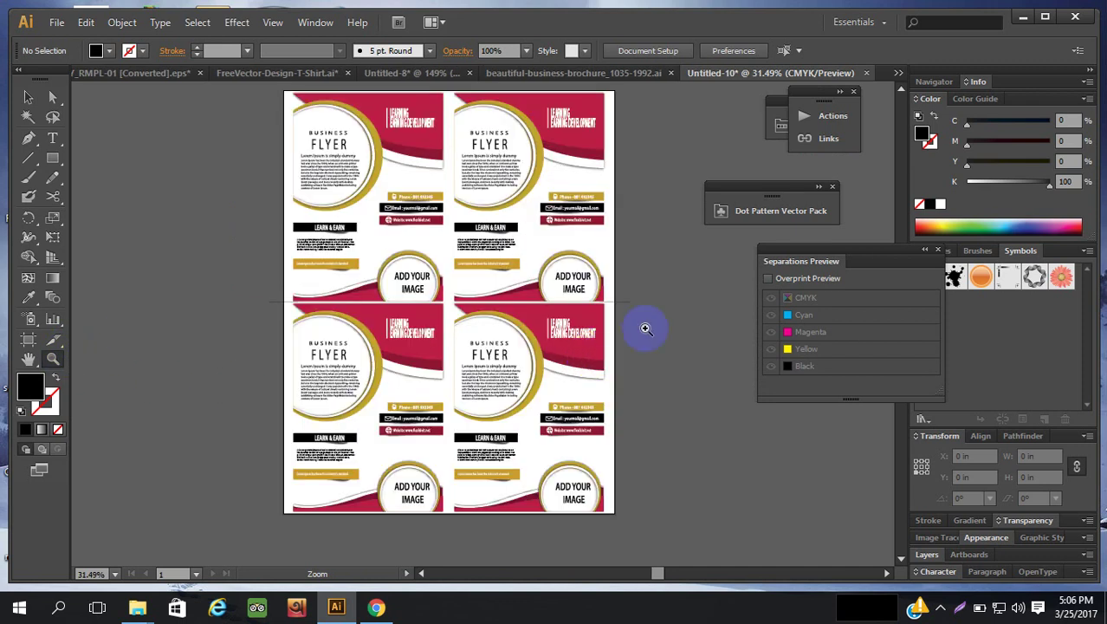